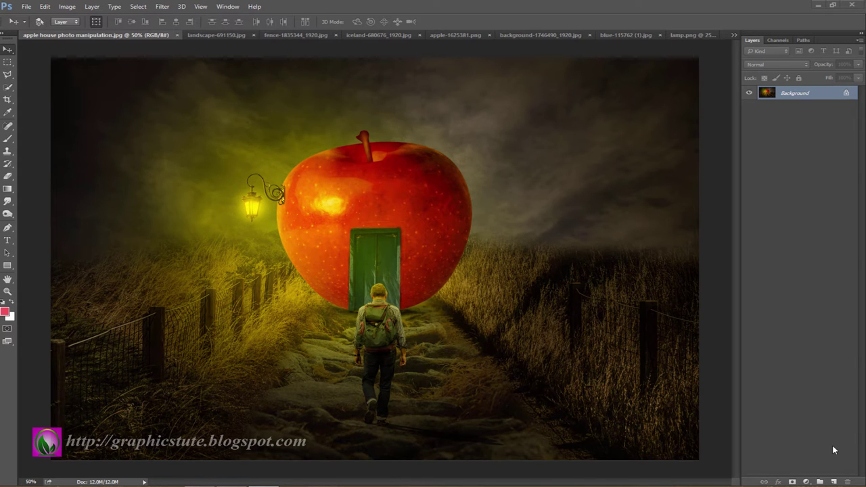
Unlock the misty stone-path photo's Background layer, then bring up the fence photo.
click(213, 36)
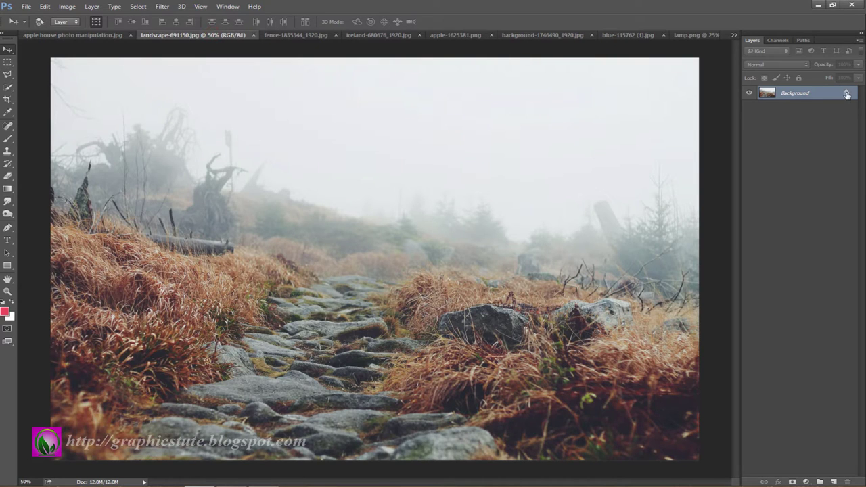
click(847, 94)
click(331, 37)
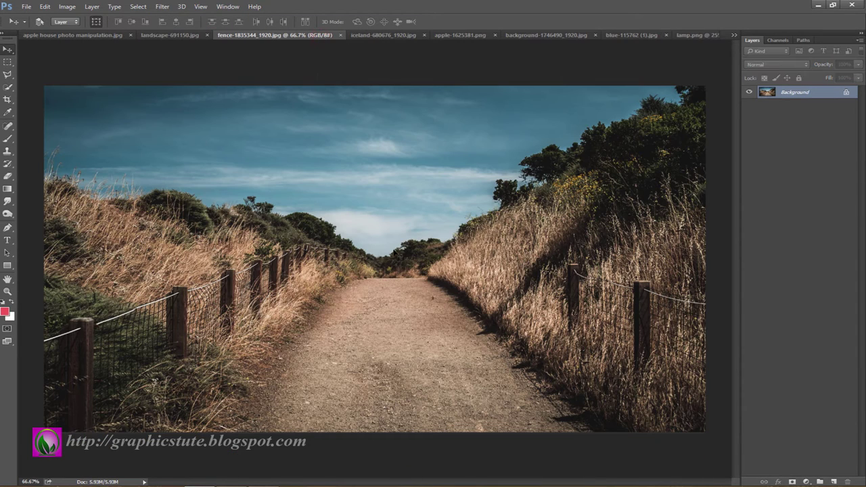
Unlock the fence photo's background, drag it into the stone-path document, and close the fence file unsaved.
click(847, 95)
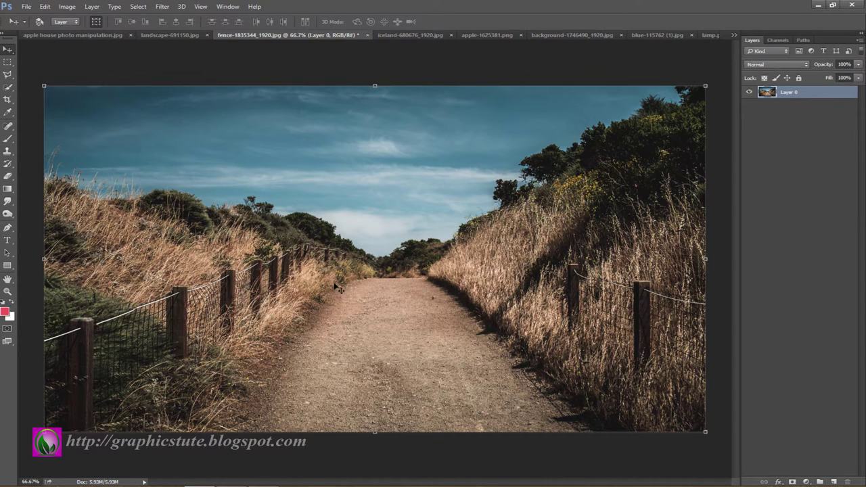
drag(358, 272, 195, 35)
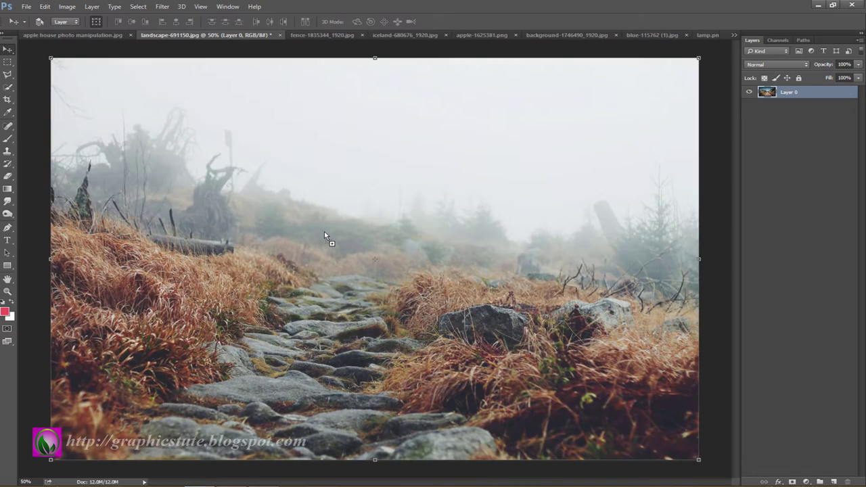
drag(195, 35, 331, 232)
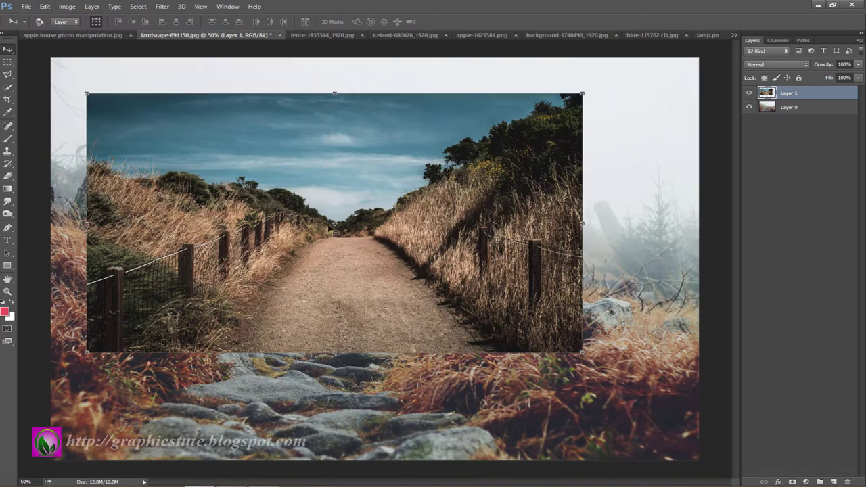
click(319, 35)
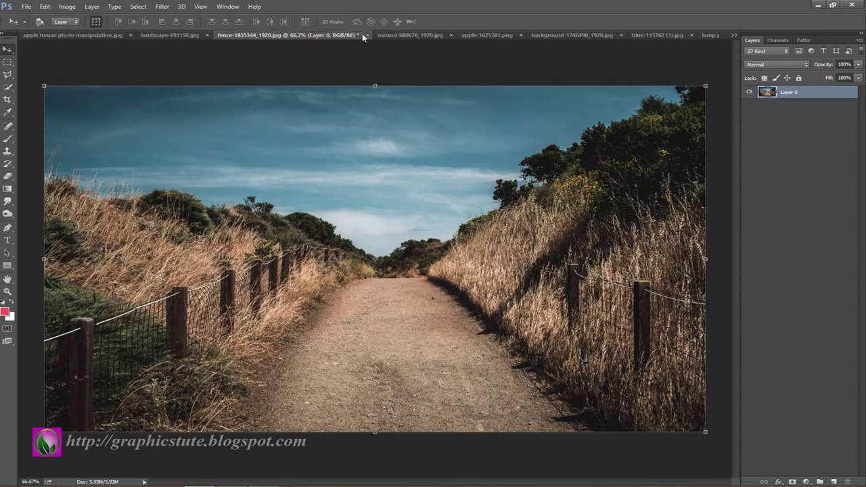
click(366, 35)
click(435, 186)
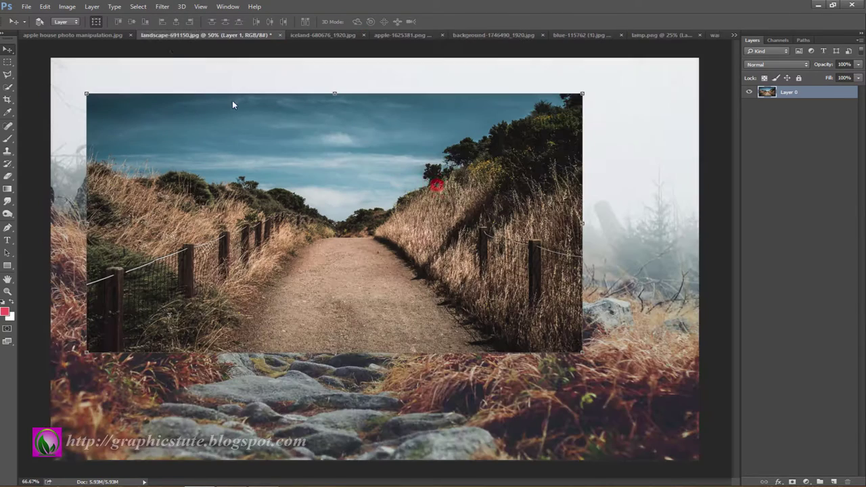
Free-transform the fence layer to enlarge and centre it over the path, trimming slightly from the top.
mouse_move(405, 273)
mouse_down()
mouse_move(439, 321)
mouse_move(445, 370)
mouse_up()
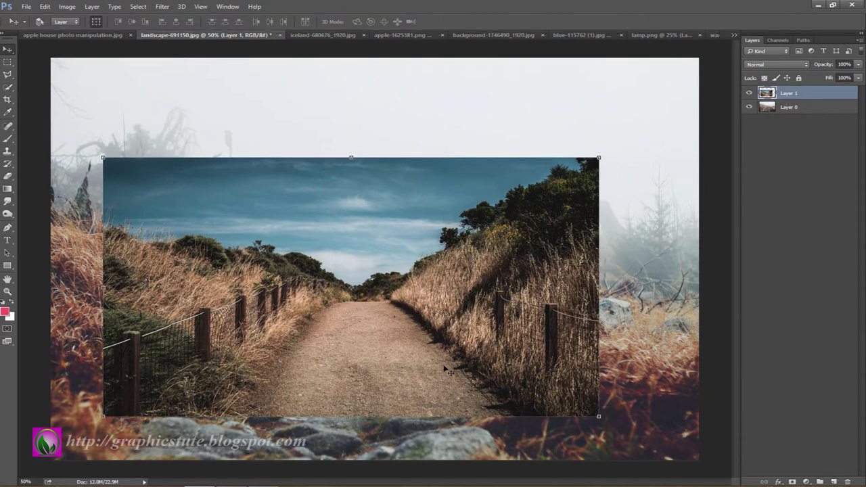
drag(599, 419, 692, 466)
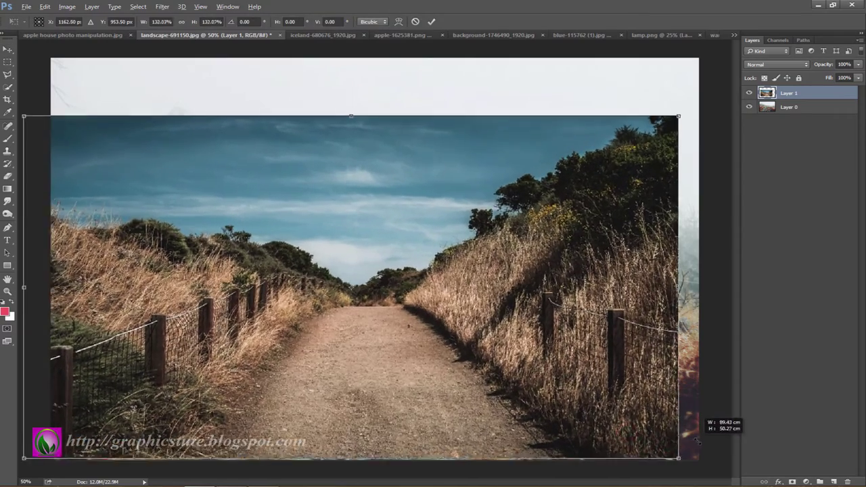
drag(583, 429, 608, 430)
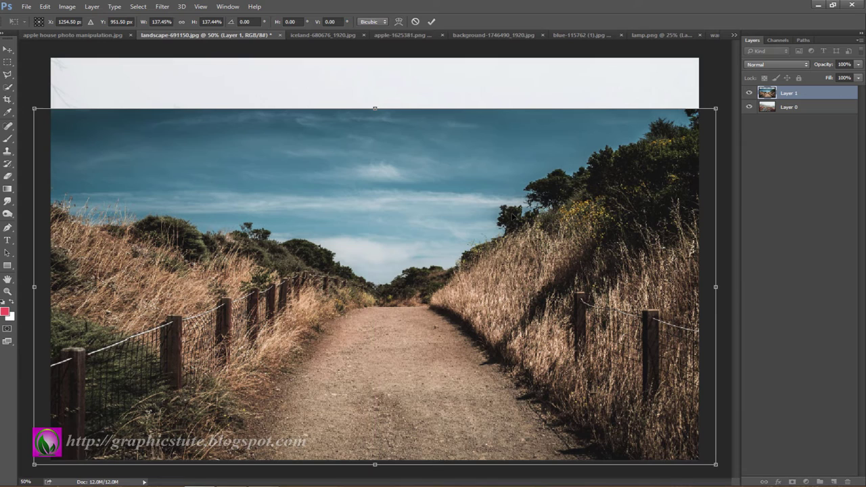
click(431, 21)
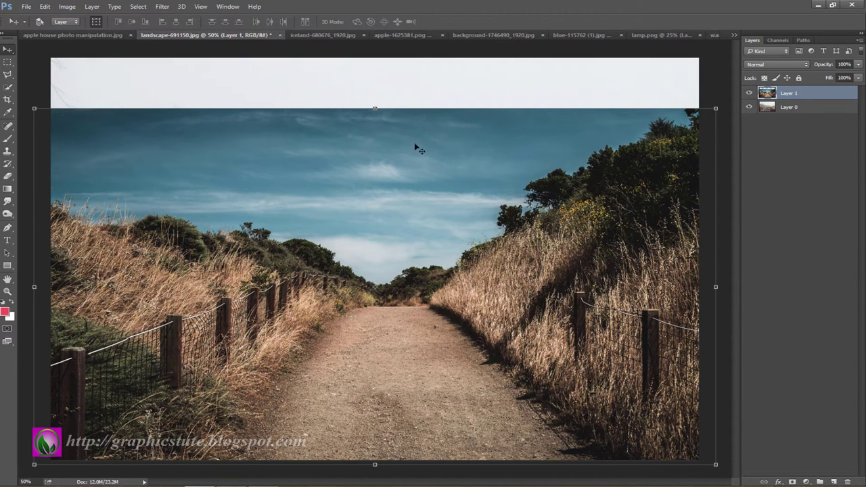
drag(372, 107, 375, 113)
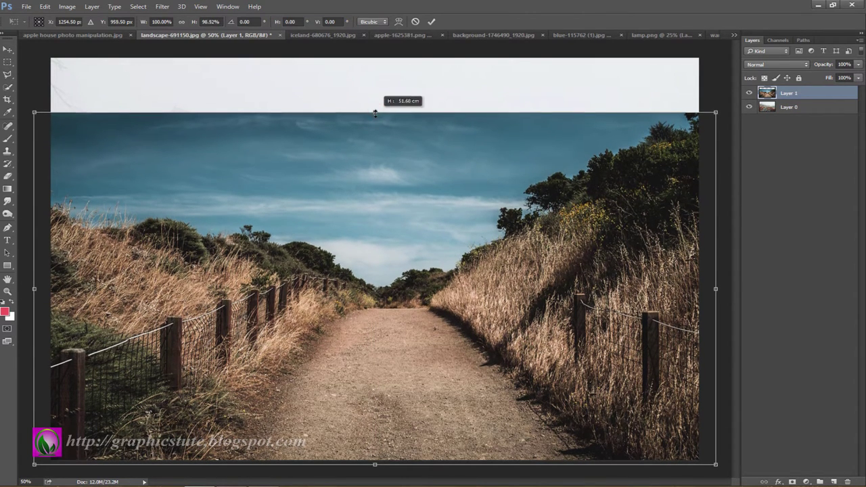
click(431, 21)
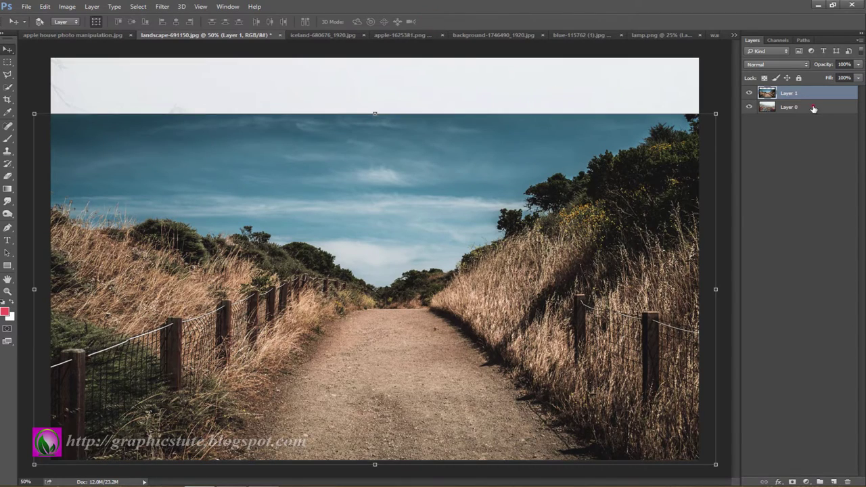
click(814, 108)
click(778, 95)
Set the fence layer to 55% opacity, align it with the path, add a mask, then restore 100%.
click(750, 93)
click(750, 94)
drag(824, 65, 806, 65)
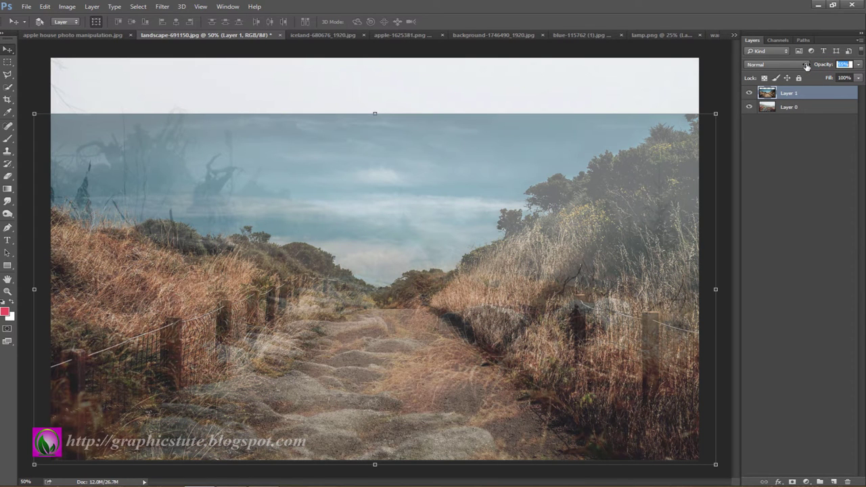
key(Return)
drag(433, 337, 434, 346)
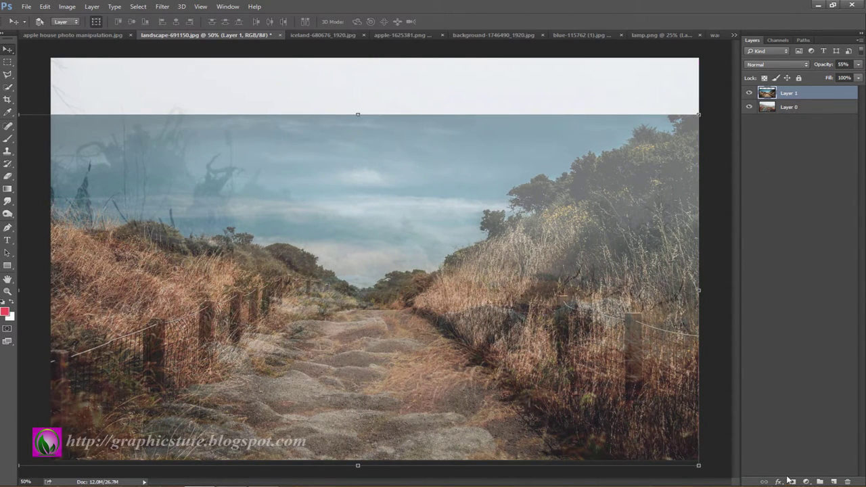
click(791, 481)
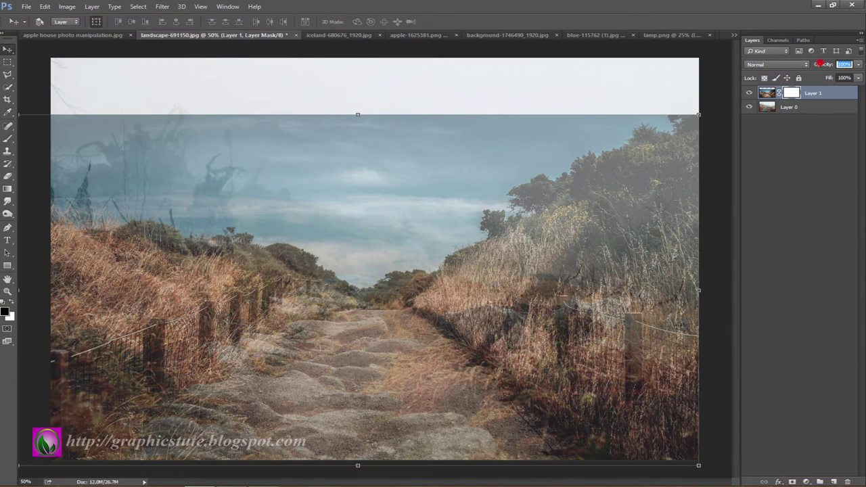
drag(816, 63, 848, 64)
Paint black on the fence mask to reveal the rocky stone path along the dirt road.
click(10, 136)
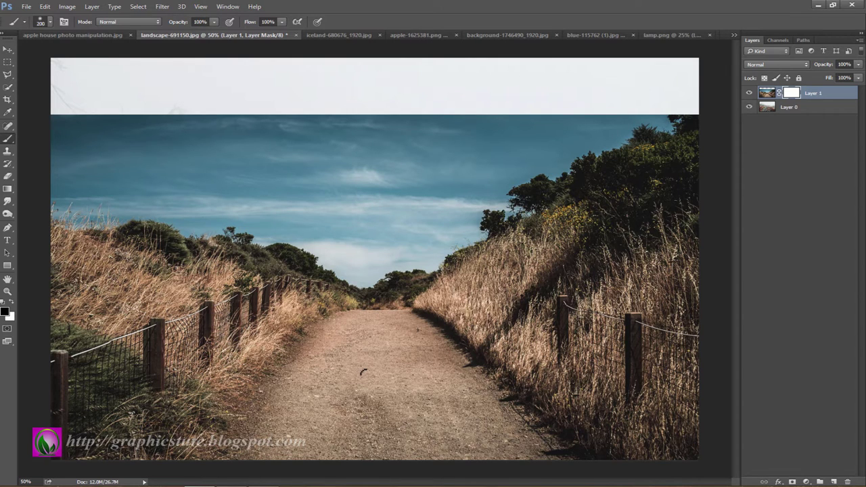
mouse_move(379, 305)
mouse_down()
mouse_move(352, 433)
mouse_move(304, 420)
mouse_move(331, 338)
mouse_move(426, 386)
mouse_up()
mouse_move(406, 338)
mouse_down()
mouse_move(501, 440)
mouse_move(534, 454)
mouse_up()
drag(440, 433, 379, 446)
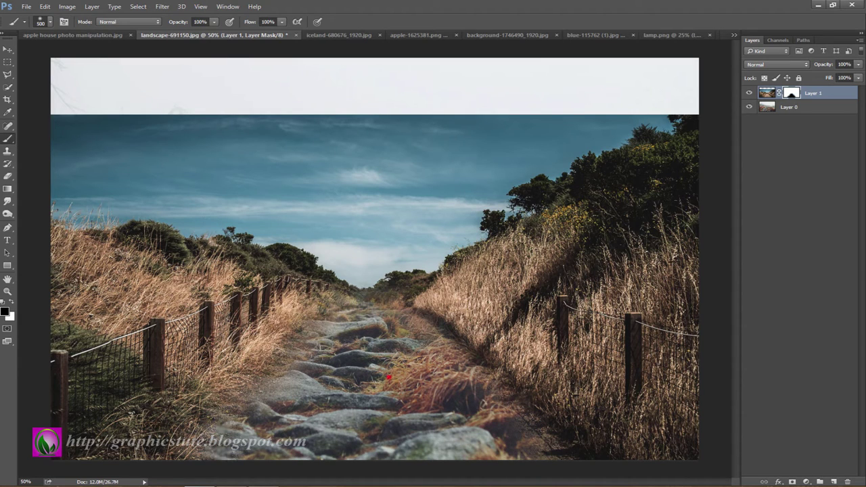
mouse_move(349, 305)
mouse_down()
mouse_move(413, 284)
mouse_move(399, 288)
mouse_up()
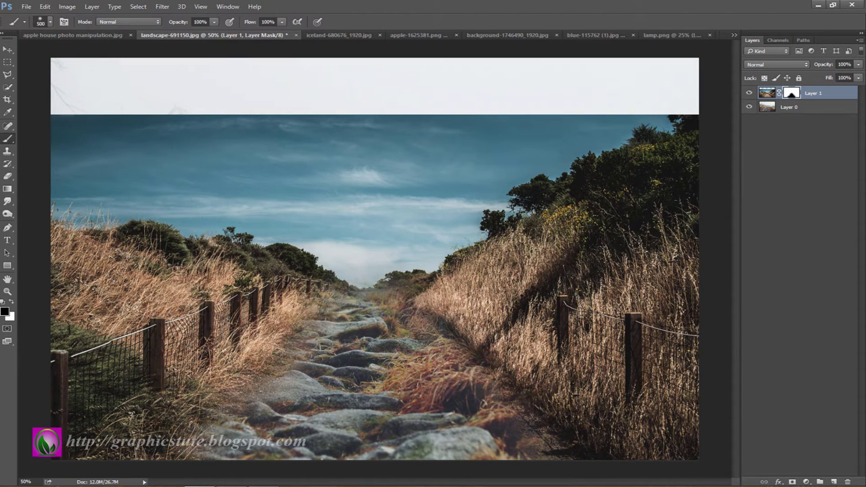
mouse_move(474, 352)
mouse_down()
mouse_move(406, 377)
mouse_move(352, 355)
mouse_up()
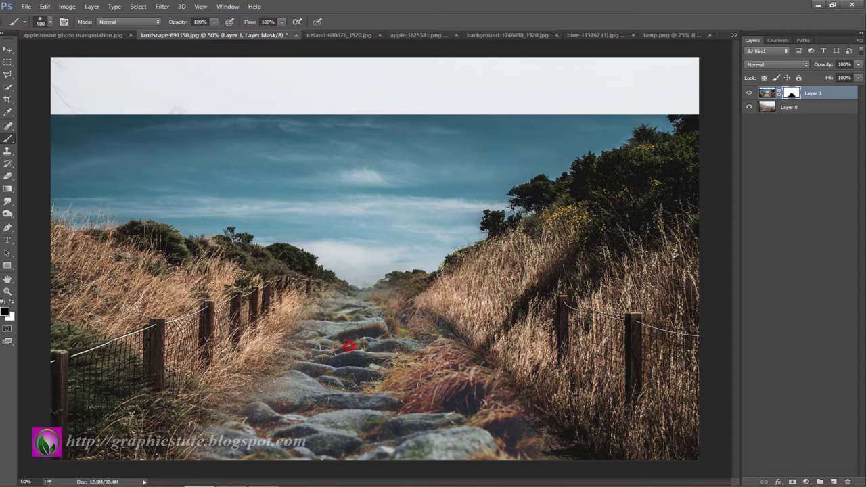
click(418, 440)
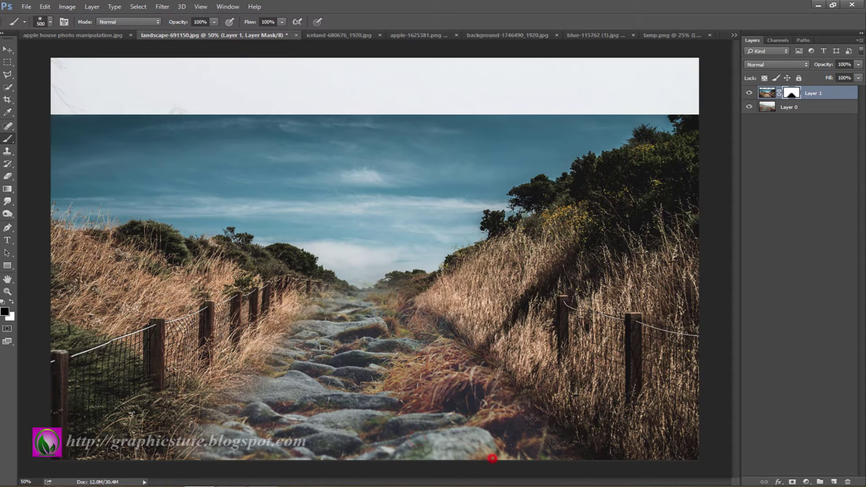
click(750, 94)
click(750, 94)
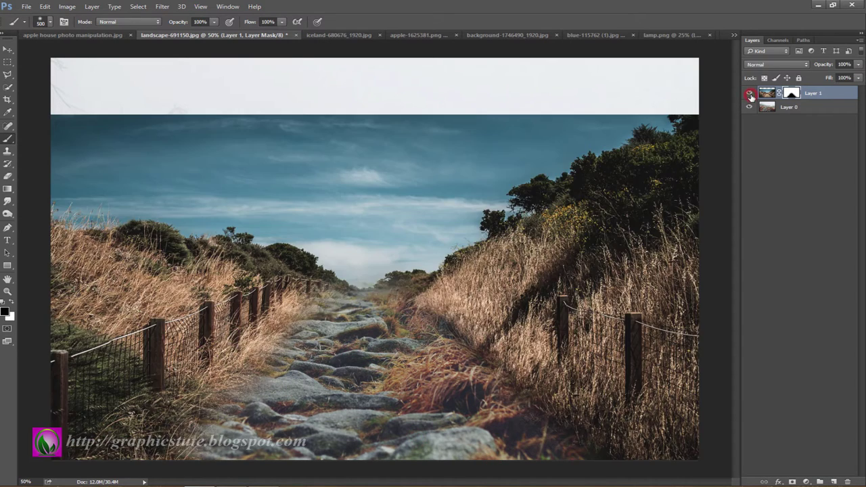
click(750, 94)
click(750, 95)
Mask the stone-path layer and fade its blank top strip with a linear gradient.
click(8, 291)
alt+click(308, 347)
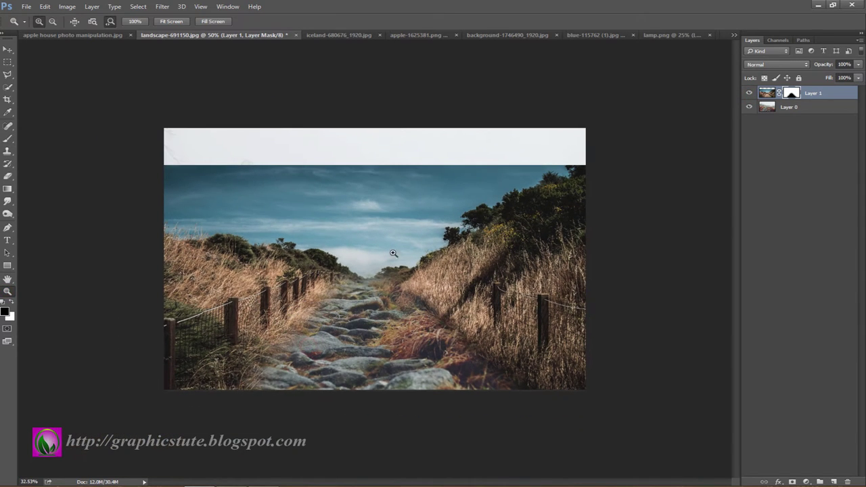
click(789, 107)
click(793, 482)
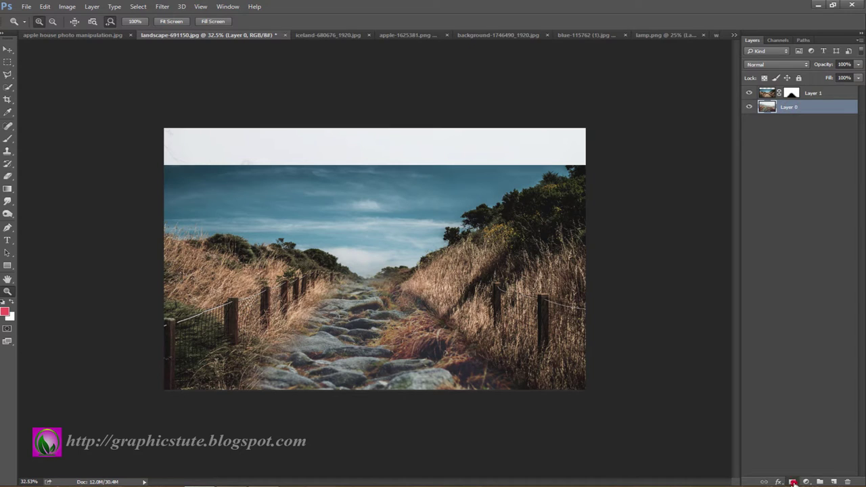
click(7, 189)
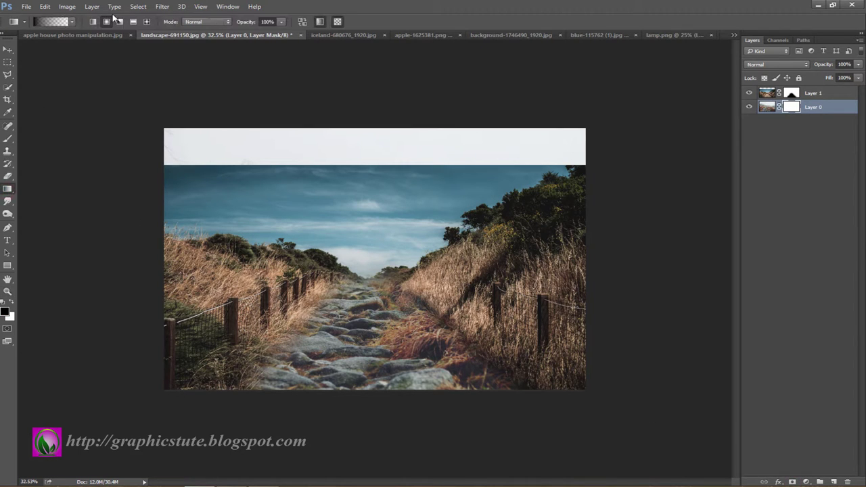
click(92, 22)
drag(370, 169, 369, 277)
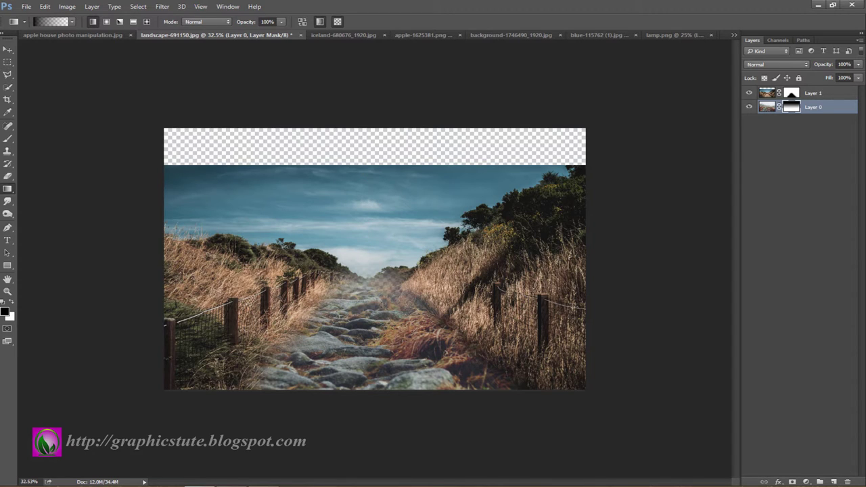
key(ctrl+z)
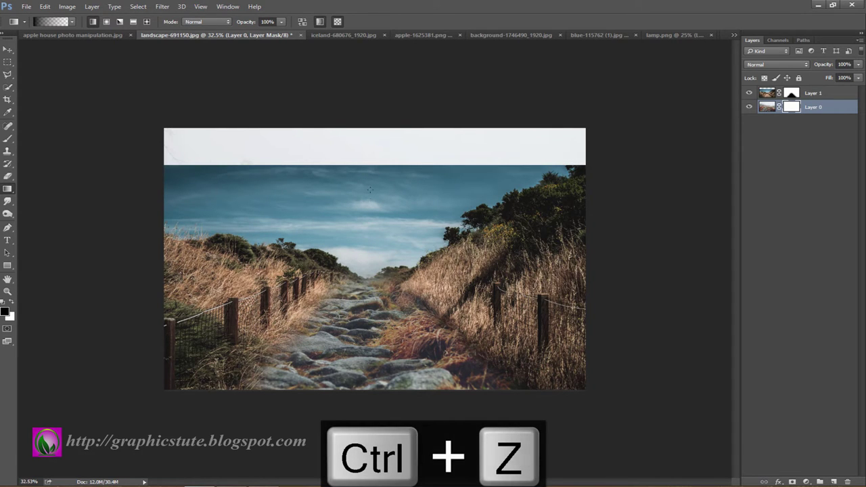
drag(370, 187, 370, 277)
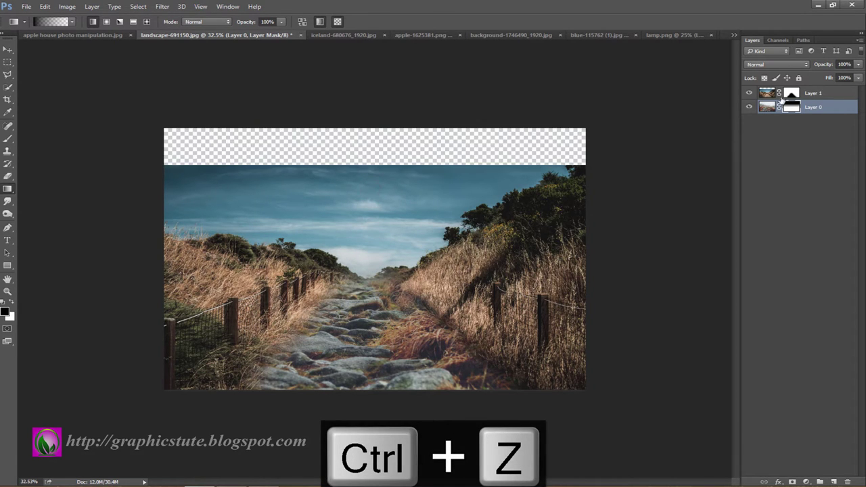
Gradient-fade the fence layer's mask toward the horizon, then bring up the iceland photo.
click(791, 93)
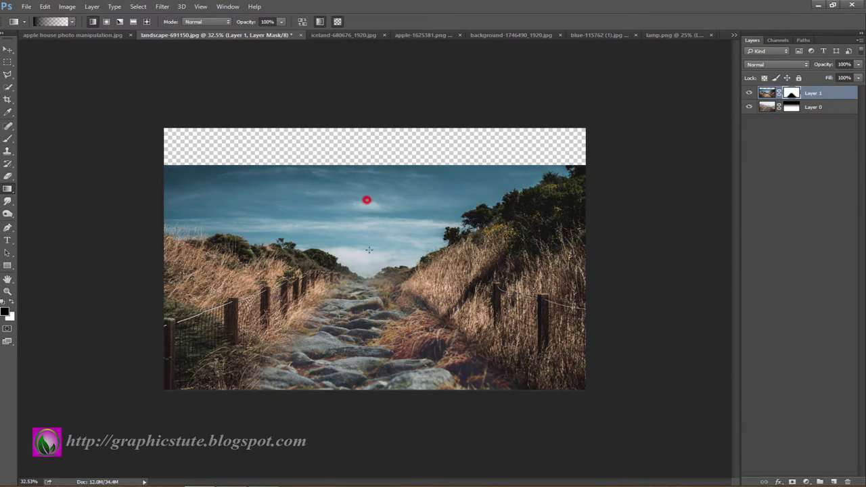
drag(369, 251, 371, 250)
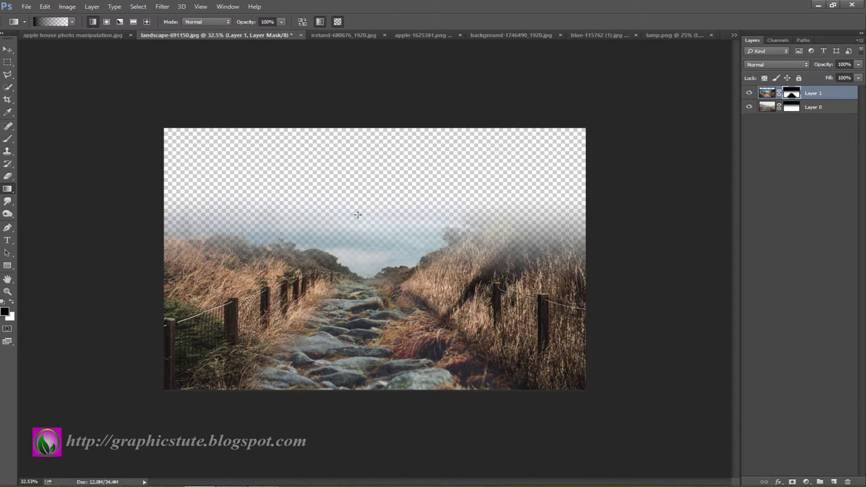
drag(357, 215, 358, 272)
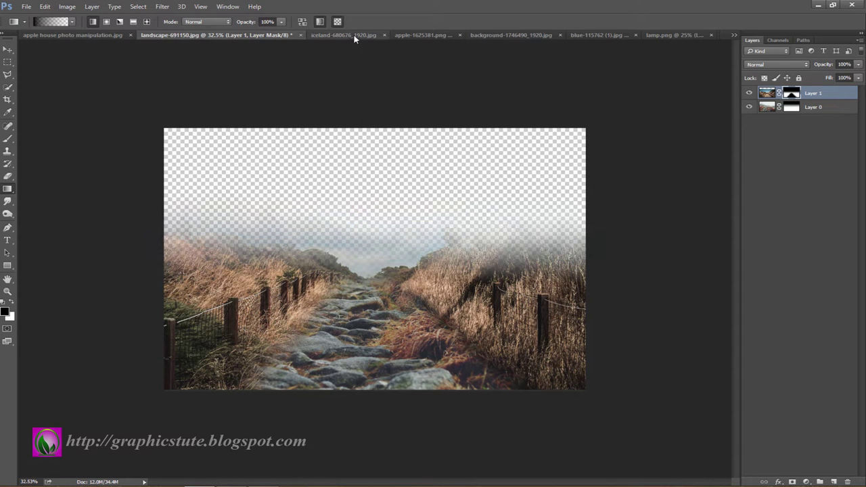
click(354, 37)
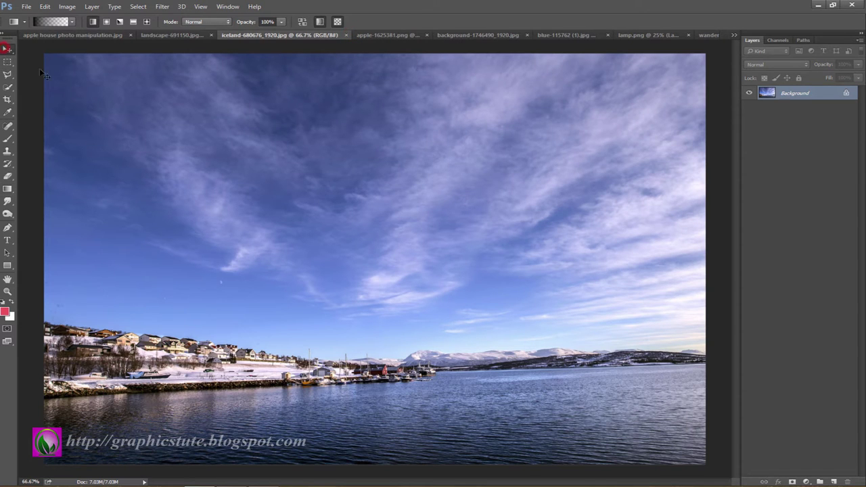
Unlock the iceland sky photo, copy it into the landscape document, and close it unsaved.
click(846, 94)
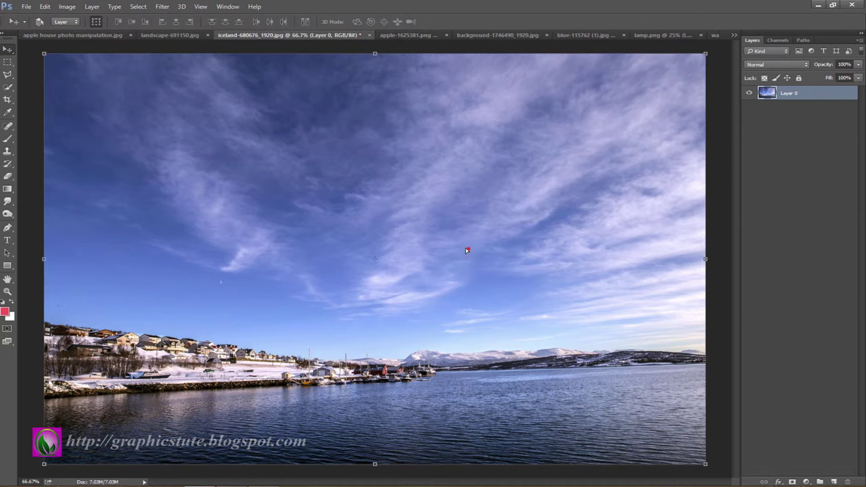
mouse_move(467, 251)
mouse_down()
mouse_move(220, 90)
mouse_move(306, 165)
mouse_up()
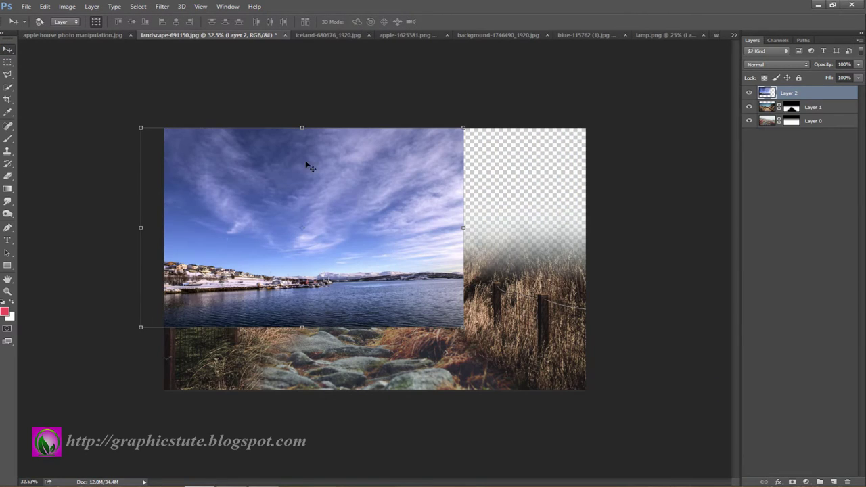
click(342, 34)
click(370, 35)
click(444, 193)
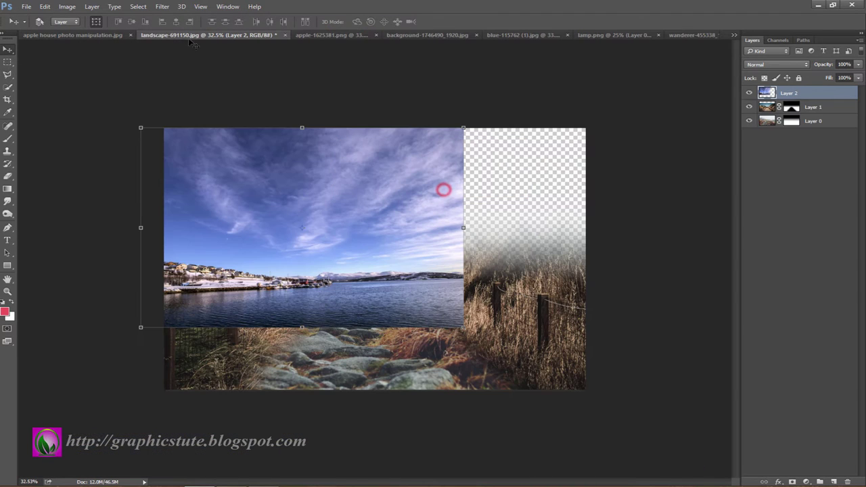
Scale the sky to cover the canvas, move it below the path layers, and resize to about 97%.
drag(331, 228, 424, 252)
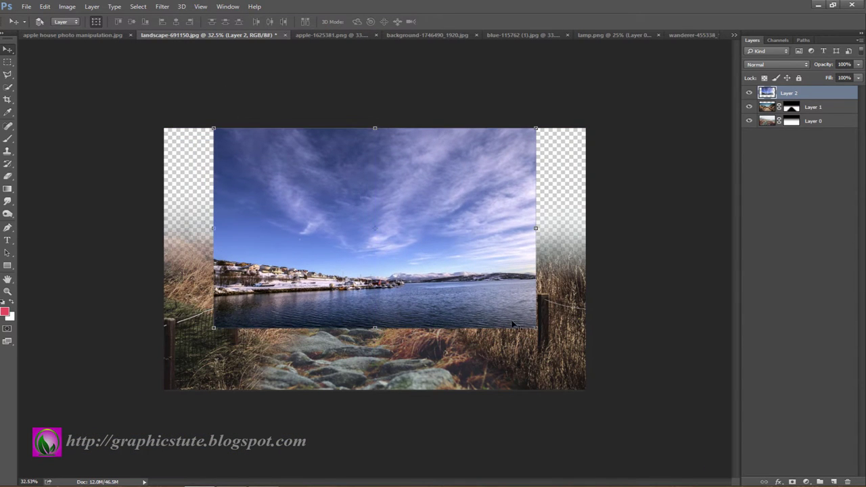
drag(539, 332, 616, 327)
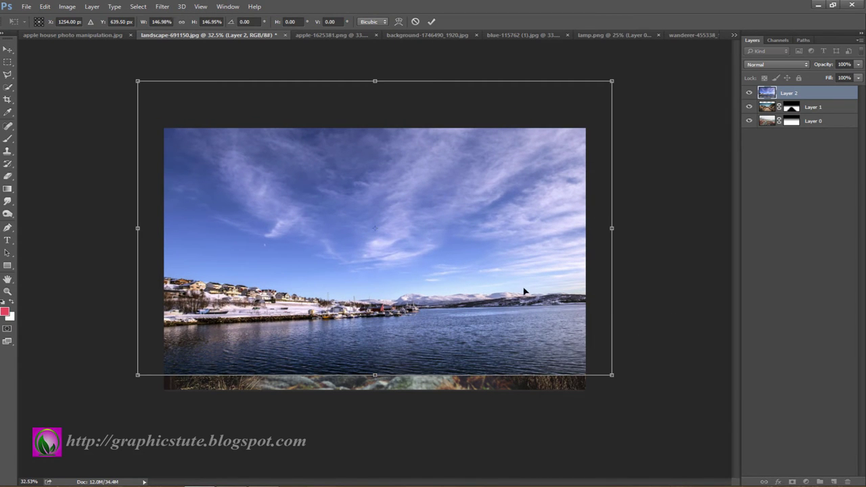
click(432, 21)
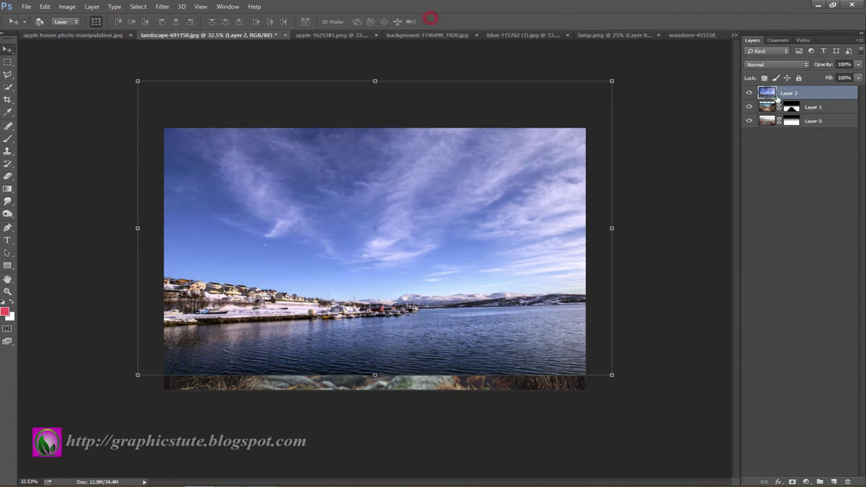
drag(815, 93, 812, 129)
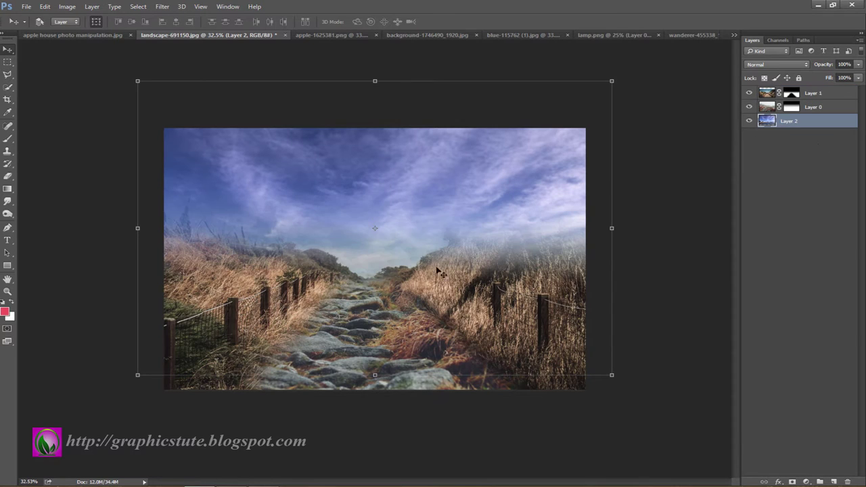
mouse_move(420, 230)
mouse_down()
mouse_move(417, 238)
mouse_move(410, 211)
mouse_up()
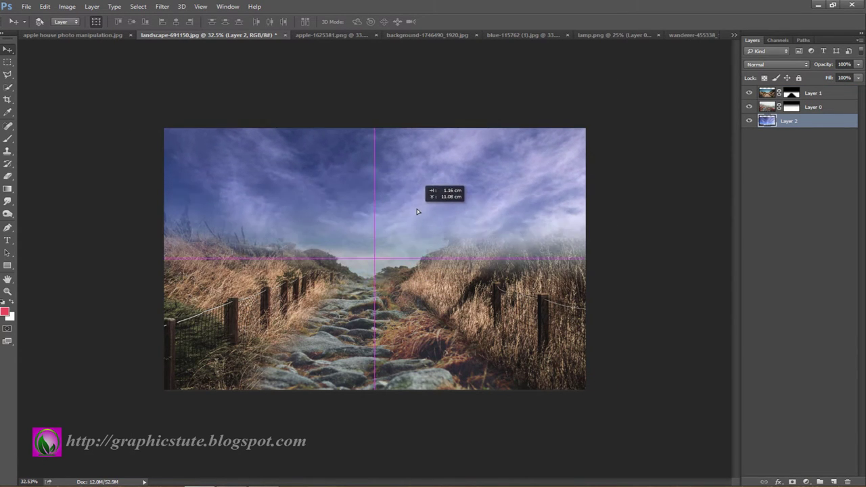
key(ctrl+t)
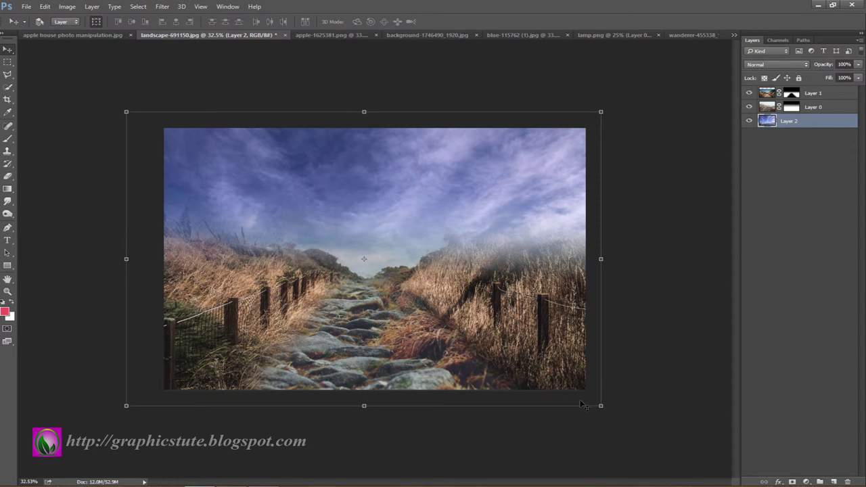
drag(601, 406, 593, 400)
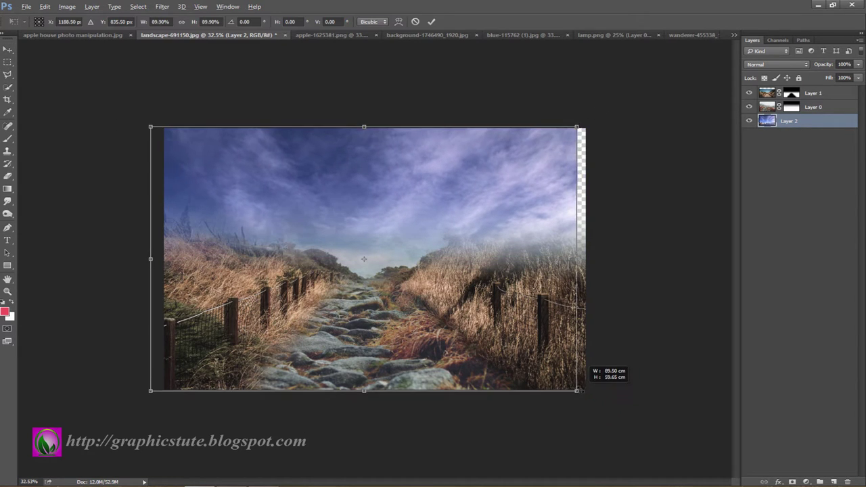
mouse_move(542, 381)
mouse_down()
mouse_move(549, 381)
mouse_move(538, 382)
mouse_up()
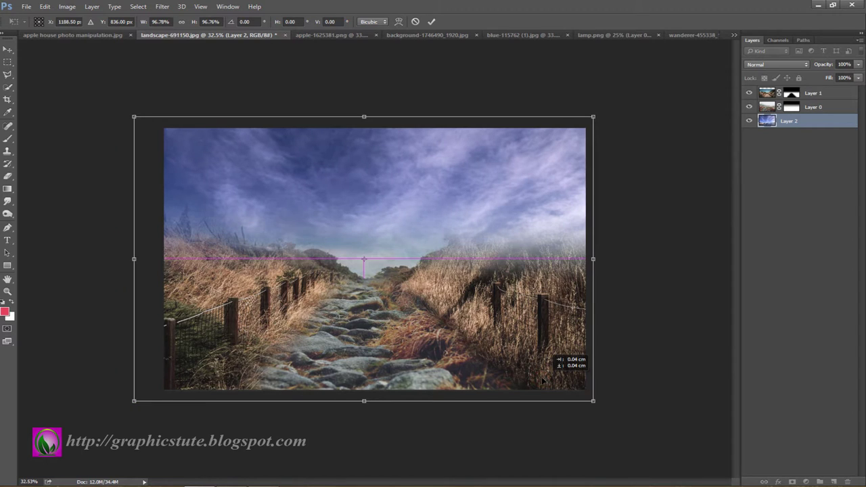
click(431, 21)
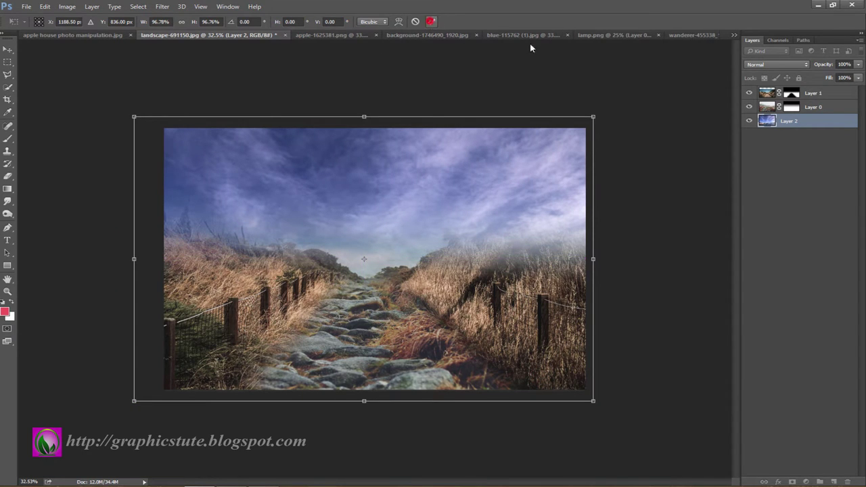
Compare the upper path layer on and off, then nudge the lower path layer, Layer 0, slightly.
click(749, 93)
click(749, 93)
click(749, 92)
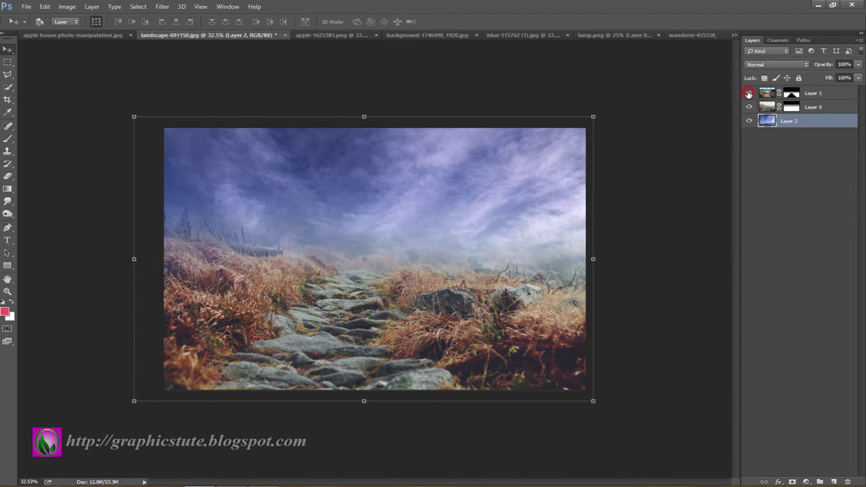
click(748, 92)
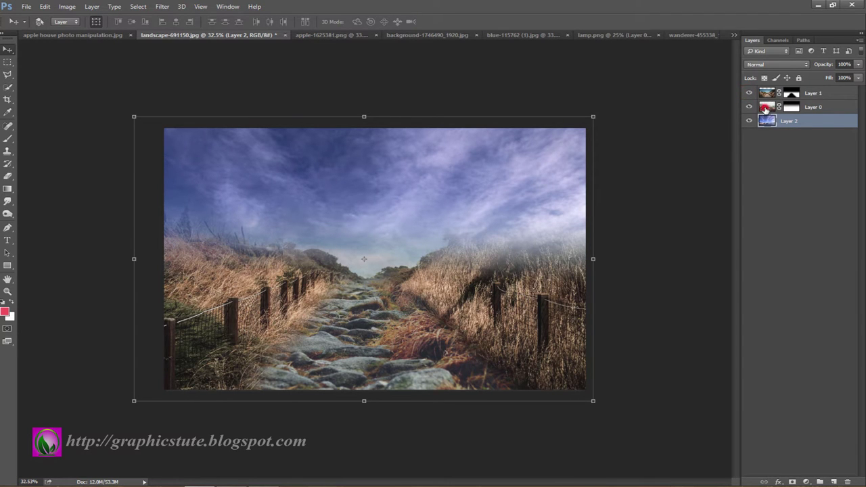
click(765, 108)
drag(381, 353, 359, 353)
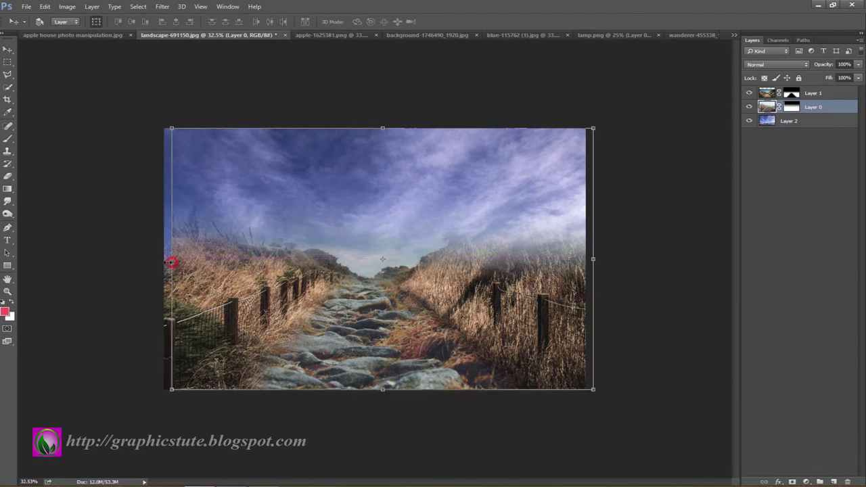
Widen Layer 0 to about 101.83% to reach the left edge, then merge both path layers.
drag(171, 263, 164, 263)
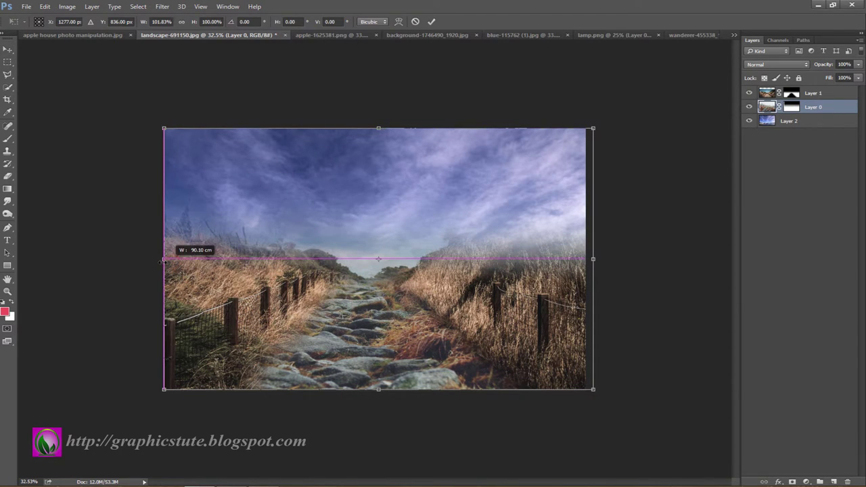
click(431, 22)
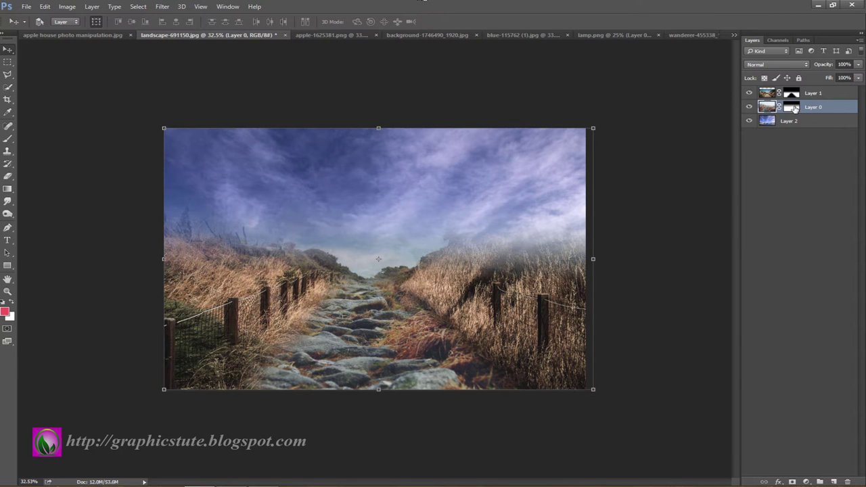
shift+click(817, 96)
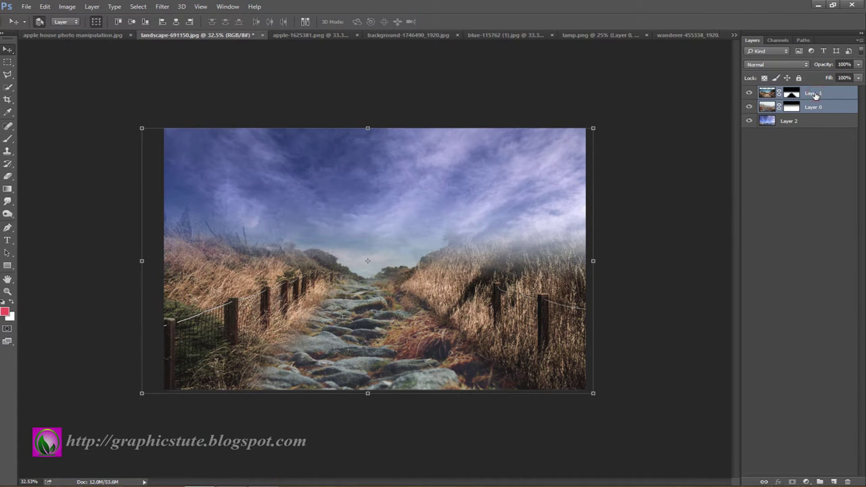
key(ctrl+e)
Toggle the merged path layer to check it and make the sky layer, Layer 2, current.
click(749, 93)
click(749, 92)
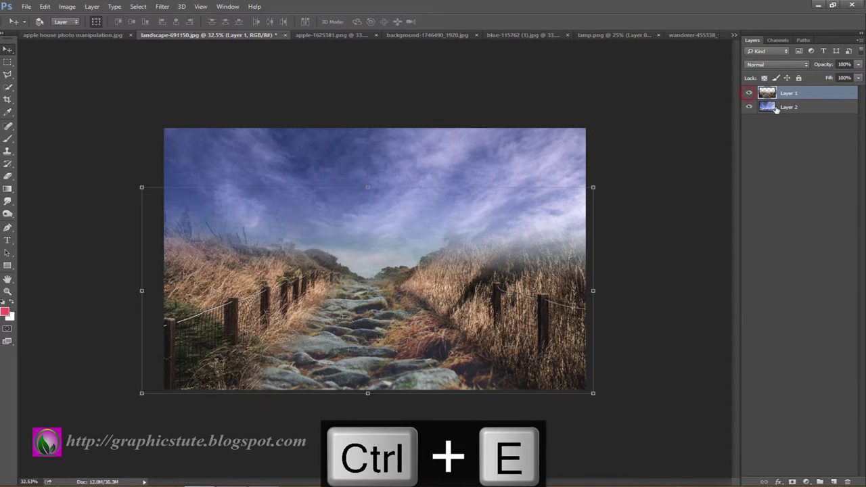
click(789, 108)
click(791, 94)
click(789, 107)
Add a Hue/Saturation adjustment clipped to the sky layer with saturation -40.
click(804, 481)
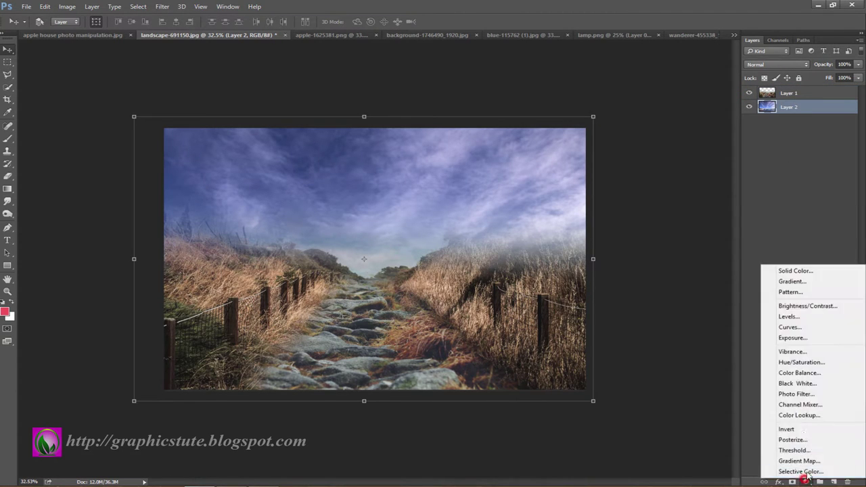
click(801, 306)
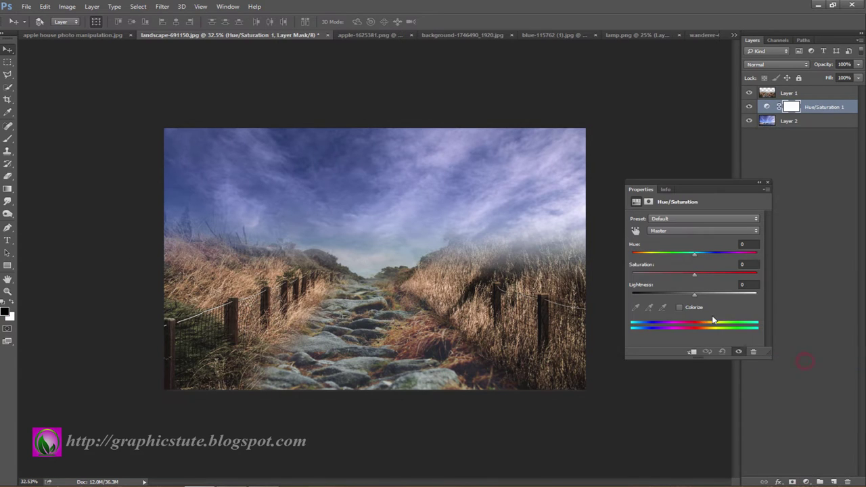
click(692, 352)
drag(694, 276, 673, 275)
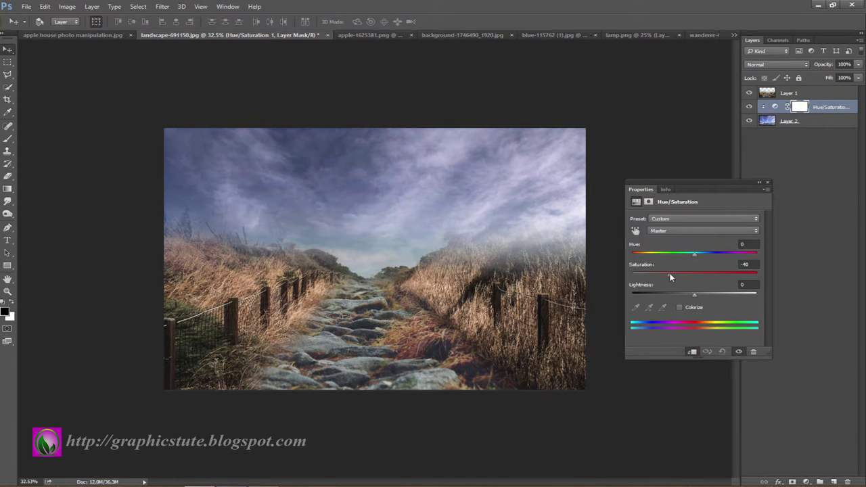
click(767, 182)
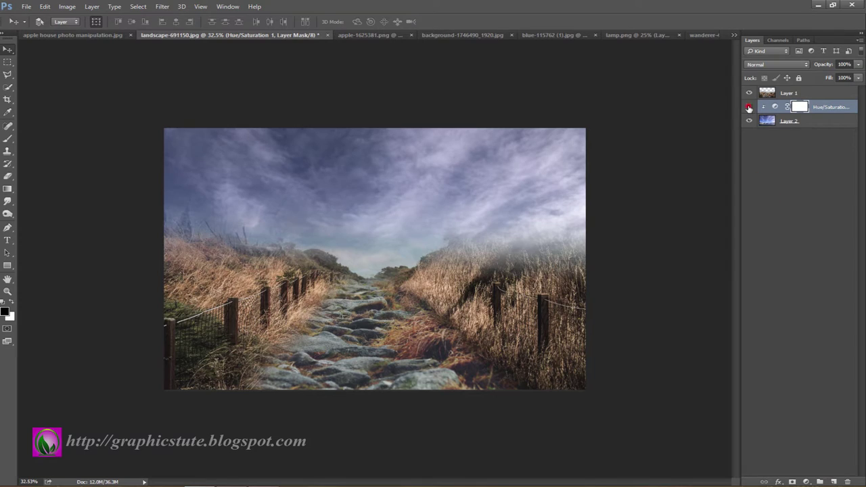
click(749, 107)
click(749, 107)
click(7, 291)
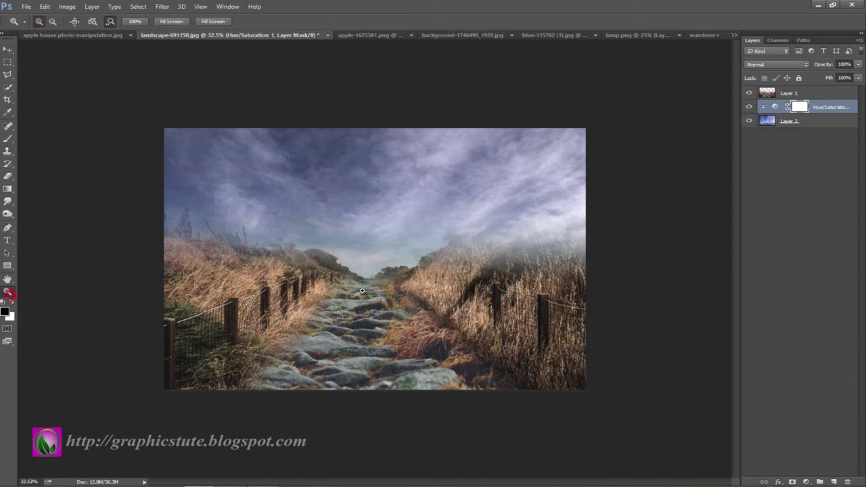
drag(357, 294, 362, 299)
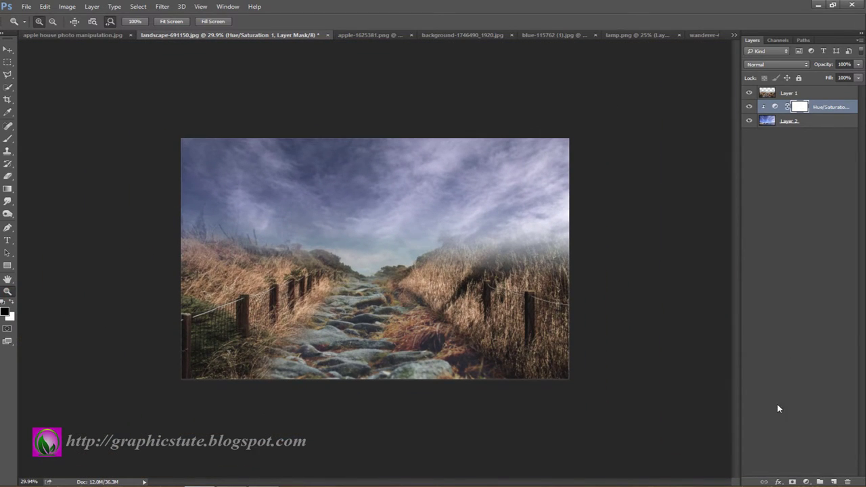
Add a Curves adjustment clipped to the sky, pulling the top point down to darken it.
click(807, 482)
click(791, 333)
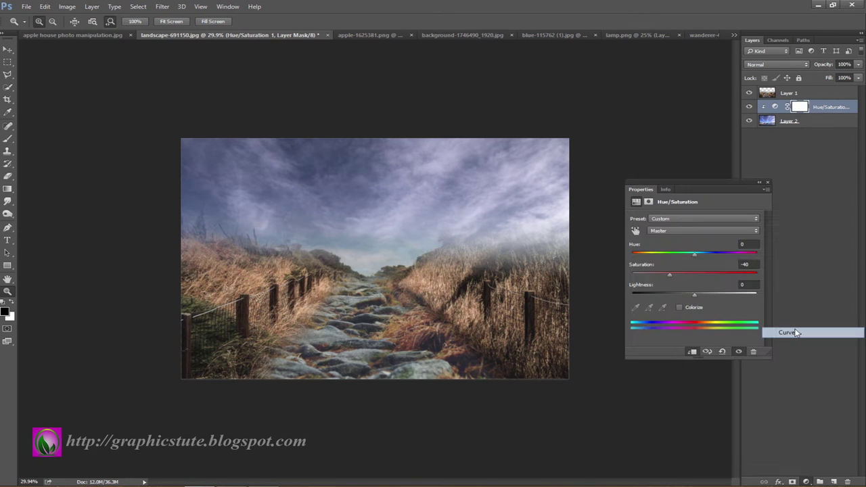
click(693, 351)
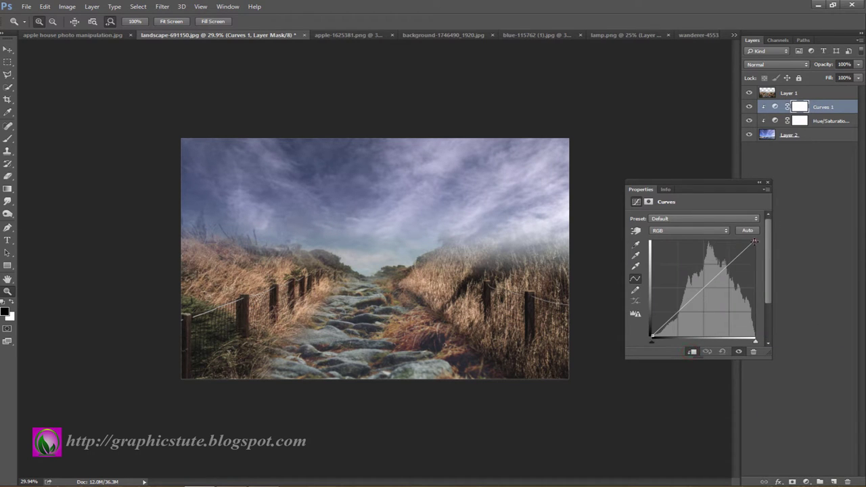
drag(755, 242, 754, 270)
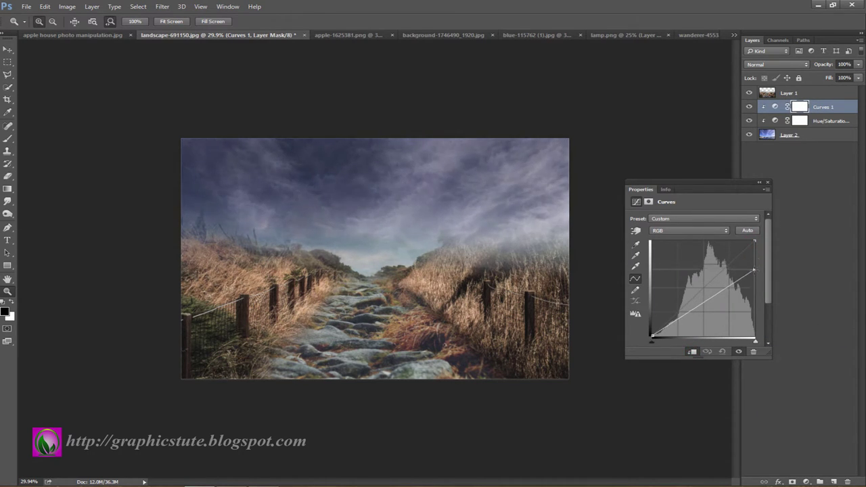
click(770, 182)
click(749, 107)
click(749, 107)
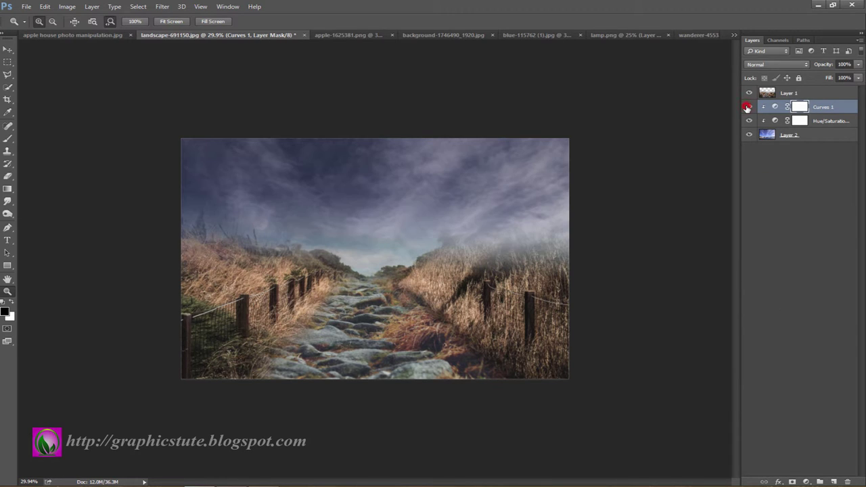
click(749, 107)
click(749, 107)
Add a Hue/Saturation adjustment clipped to merged Layer 1 with saturation -29.
click(812, 95)
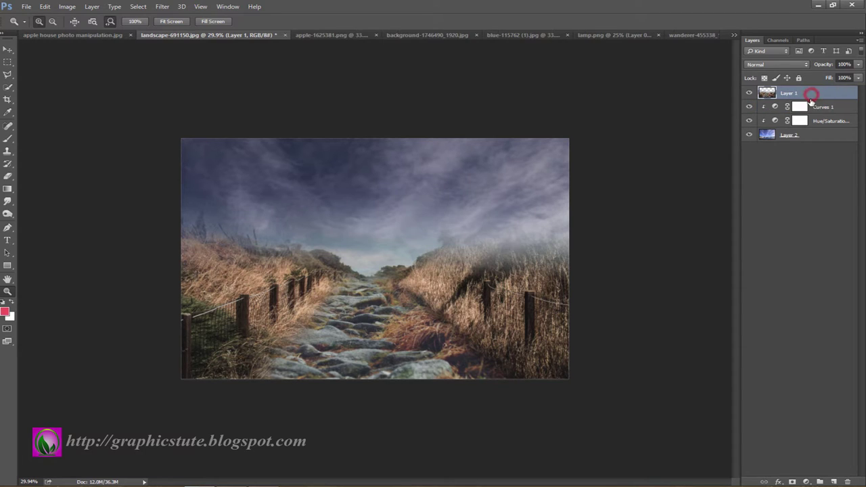
click(807, 482)
click(809, 362)
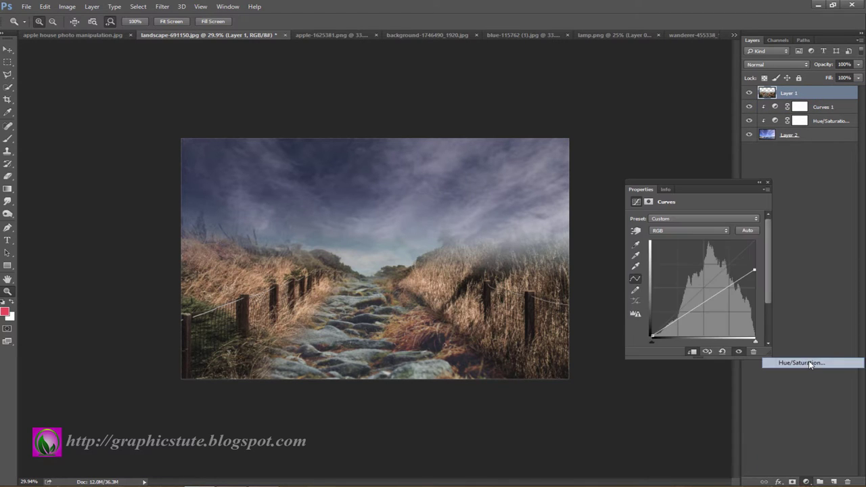
click(691, 352)
mouse_move(691, 277)
mouse_down()
mouse_move(661, 273)
mouse_move(677, 275)
mouse_up()
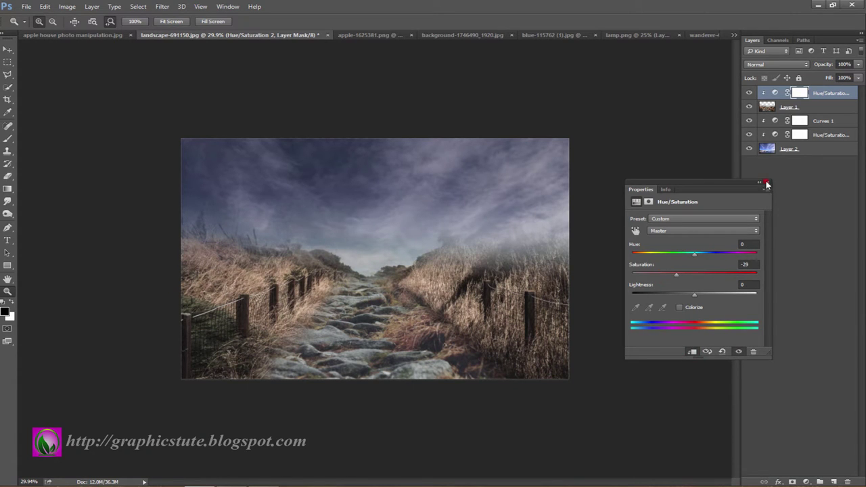
click(766, 183)
Add a clipped Curves 2 adjustment on Layer 1, pulling the highlights down to darken it.
click(806, 482)
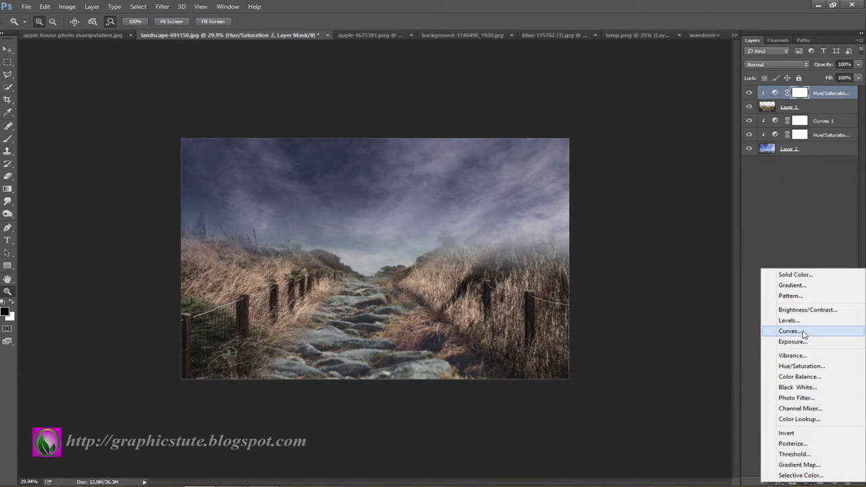
click(775, 332)
click(692, 352)
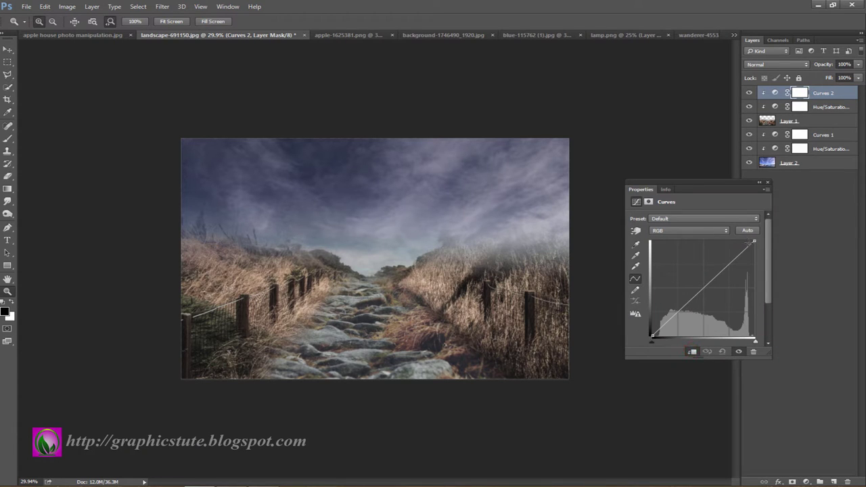
drag(754, 242, 754, 273)
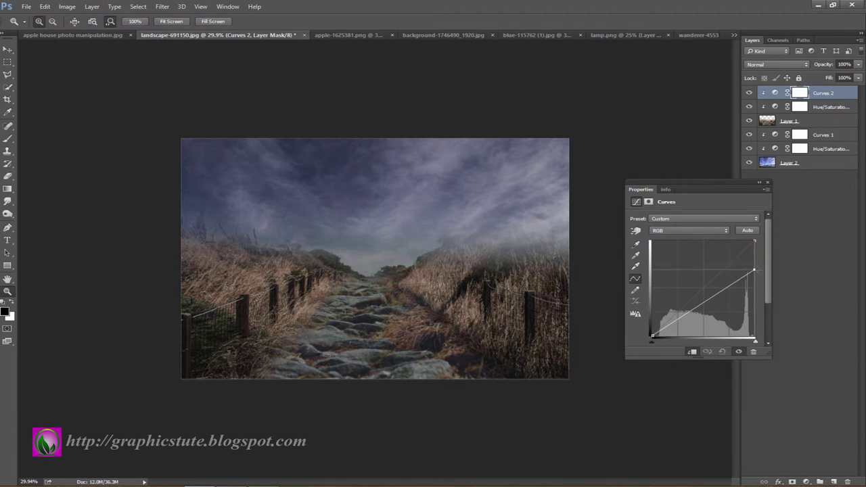
click(768, 184)
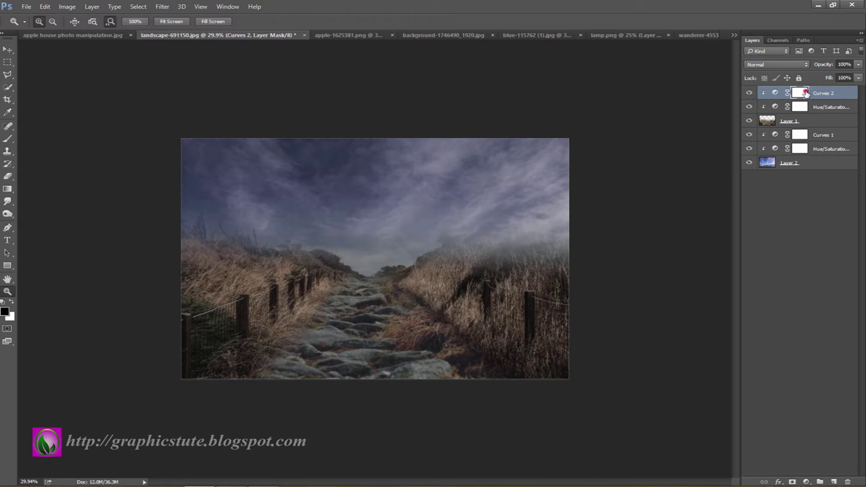
Paint black at 71% brush opacity on the Curves 2 mask to keep the central path bright.
click(7, 138)
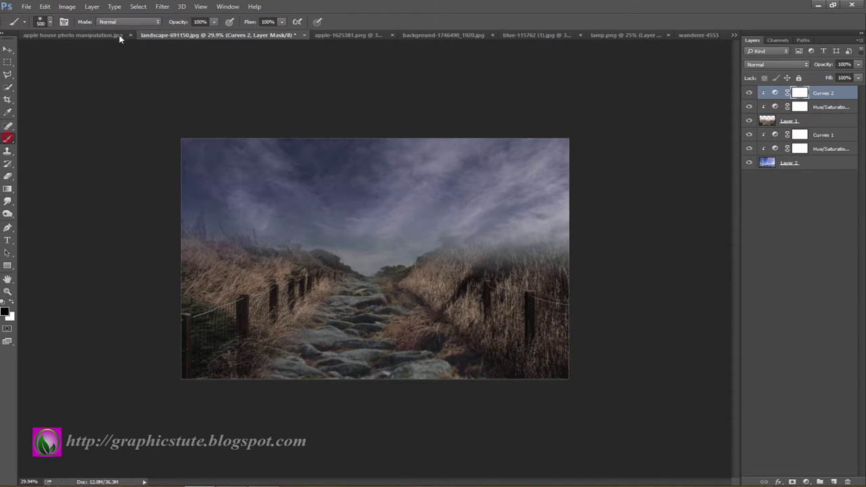
drag(178, 22, 159, 25)
drag(349, 276, 341, 292)
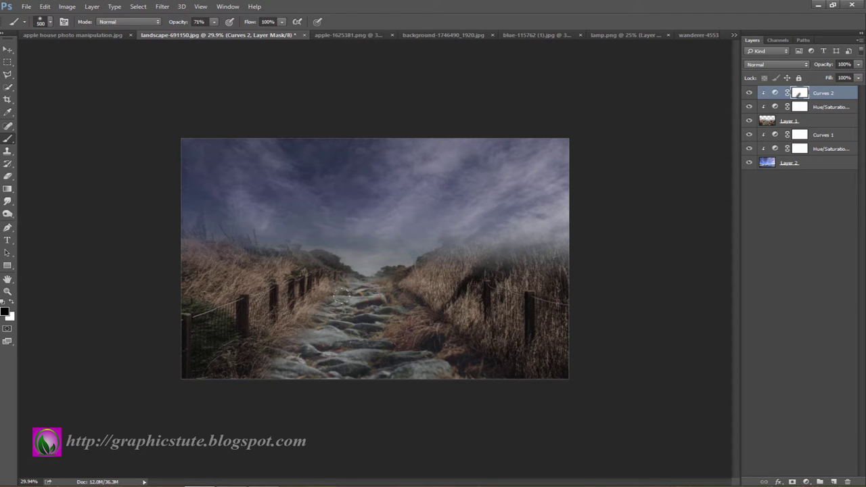
drag(380, 328, 404, 344)
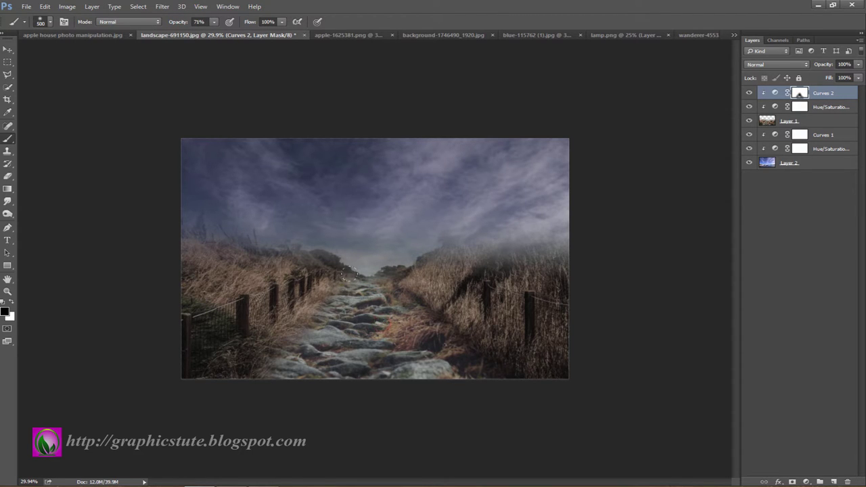
drag(371, 293, 325, 295)
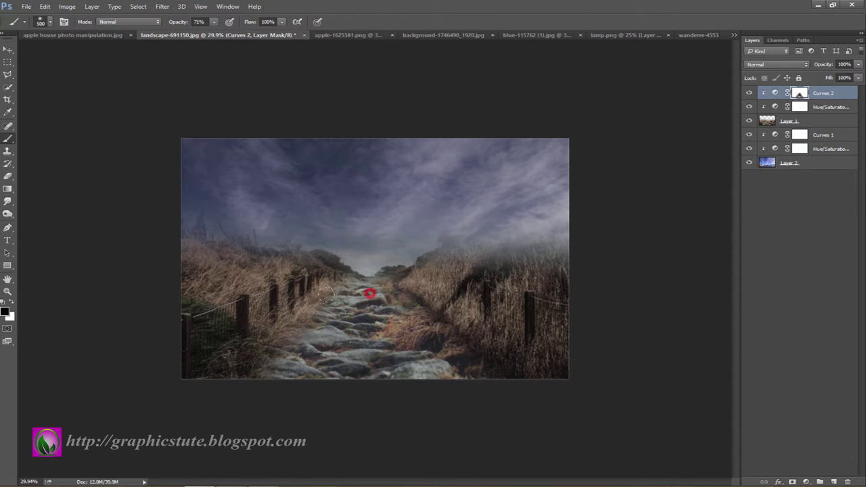
click(749, 93)
click(750, 93)
click(749, 93)
click(750, 93)
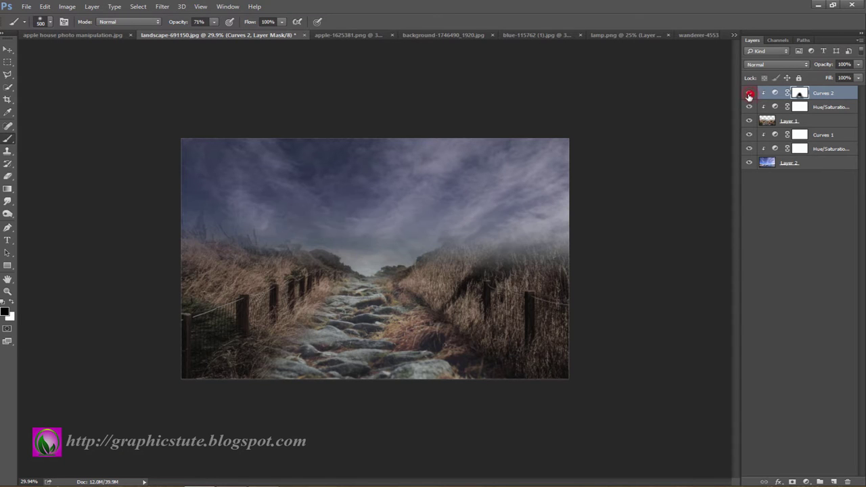
In the apple document, unlock the background and Magic Wand-select all teal and tan background areas.
click(343, 35)
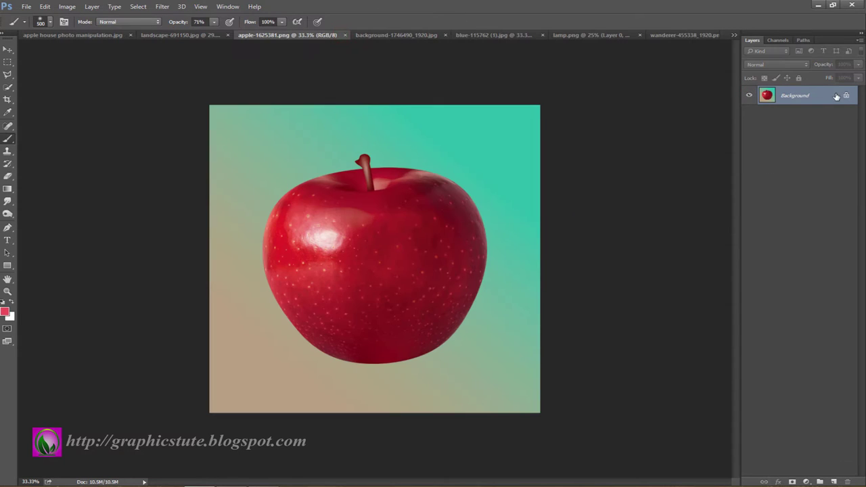
double_click(808, 102)
right_click(7, 87)
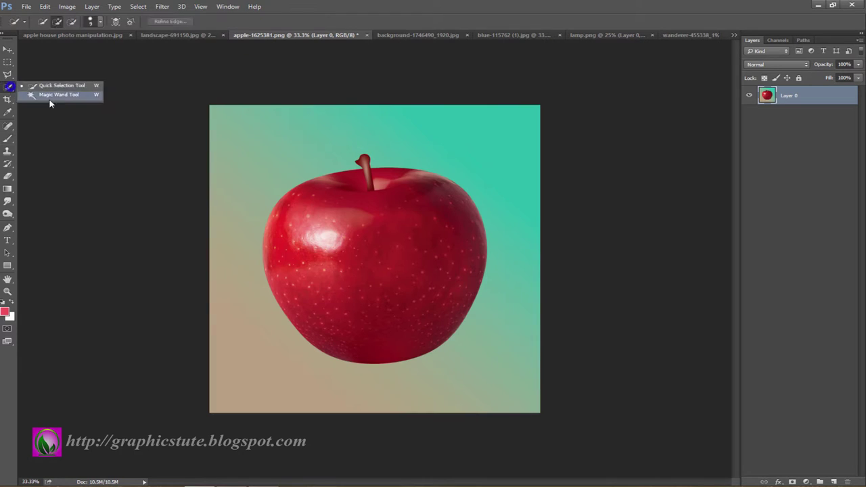
click(61, 100)
click(256, 146)
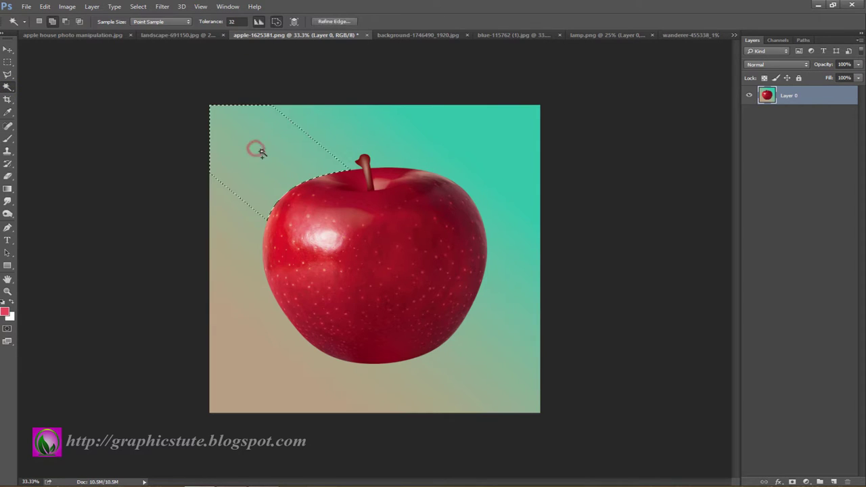
shift+click(312, 138)
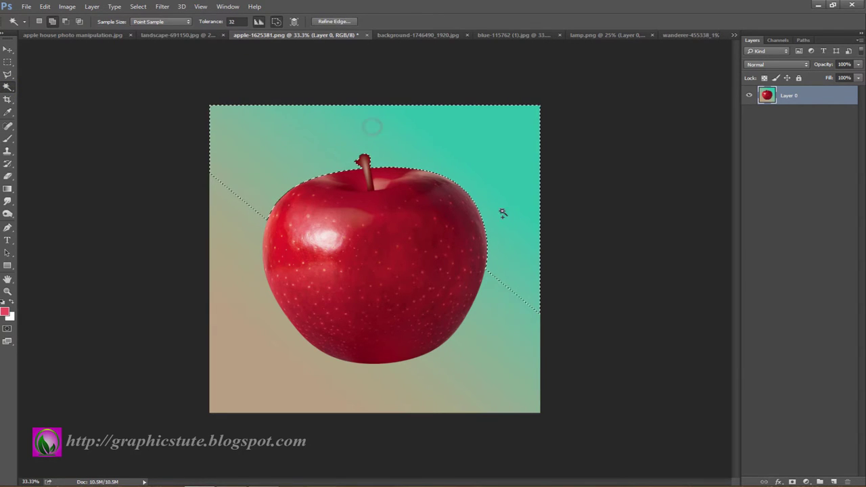
shift+click(505, 333)
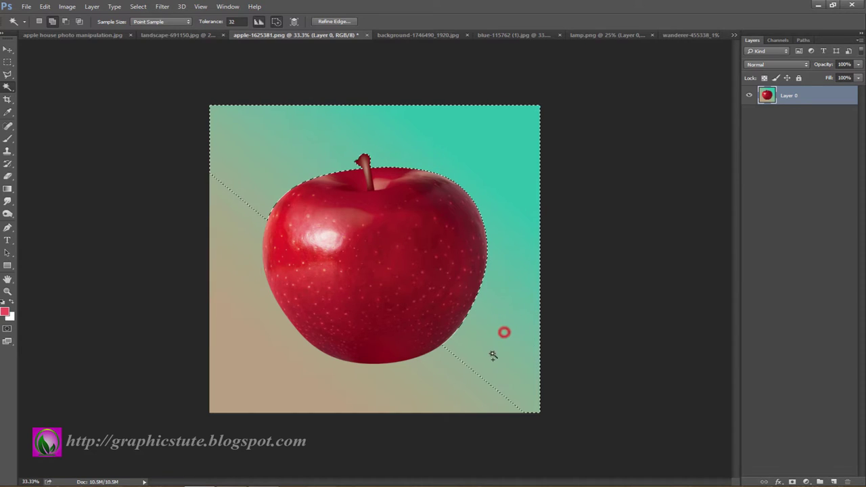
shift+click(443, 384)
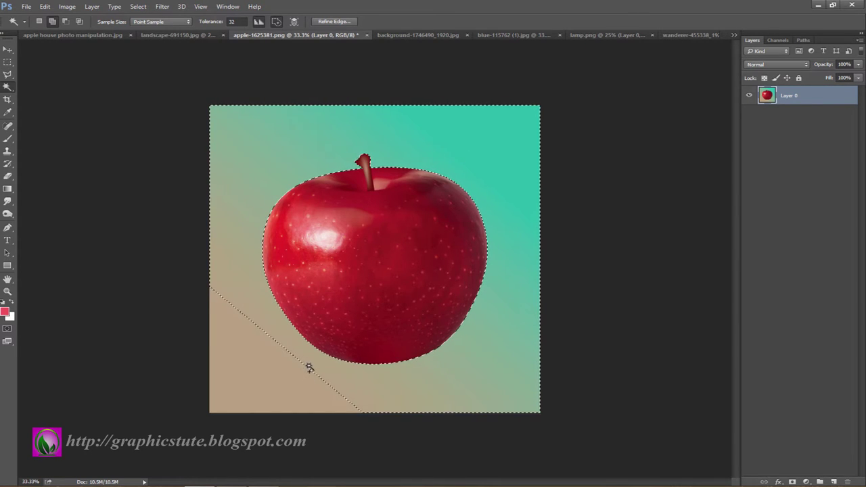
shift+click(312, 364)
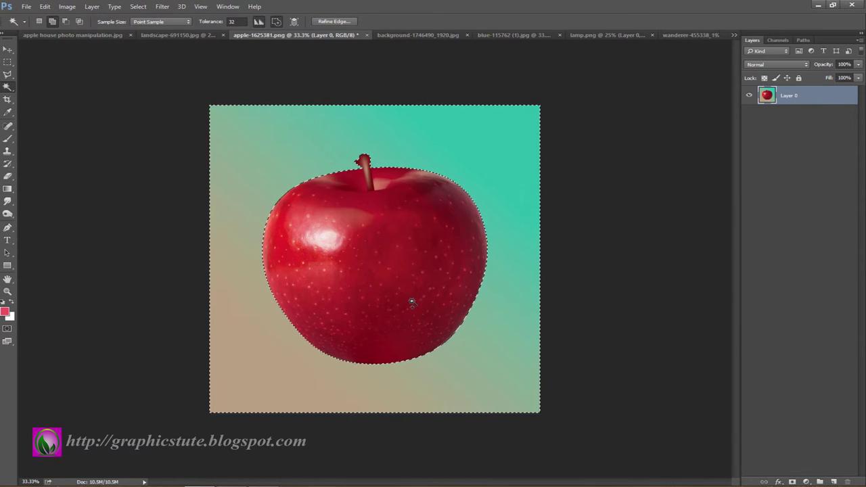
Invert the selection, copy the apple to its own layer, hide the original, and drag it into the landscape.
key(ctrl+shift+i)
key(ctrl+j)
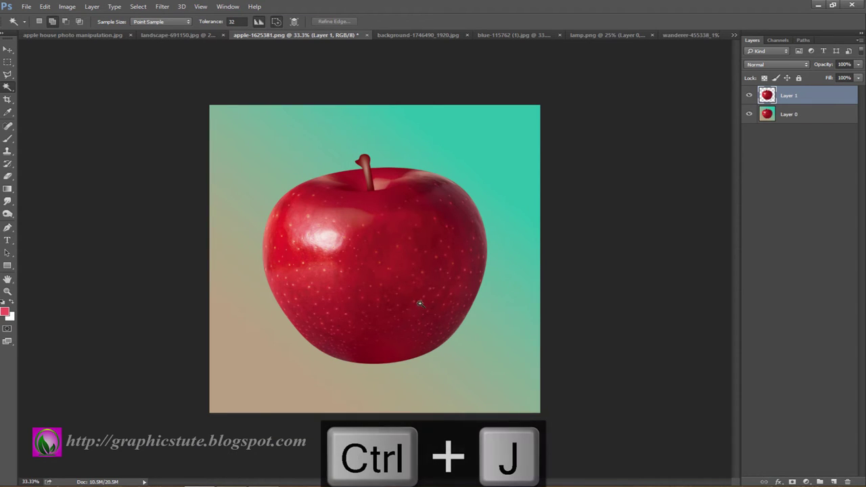
click(749, 115)
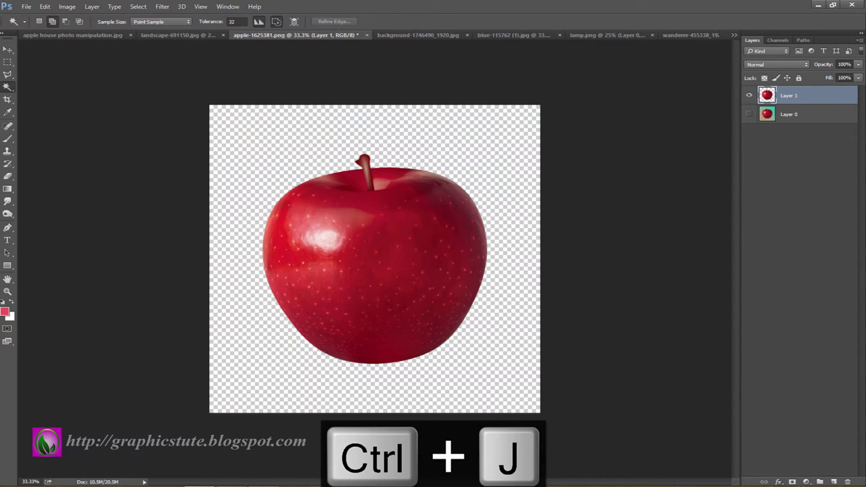
click(7, 50)
mouse_move(324, 220)
mouse_down()
mouse_move(181, 39)
mouse_move(339, 208)
mouse_up()
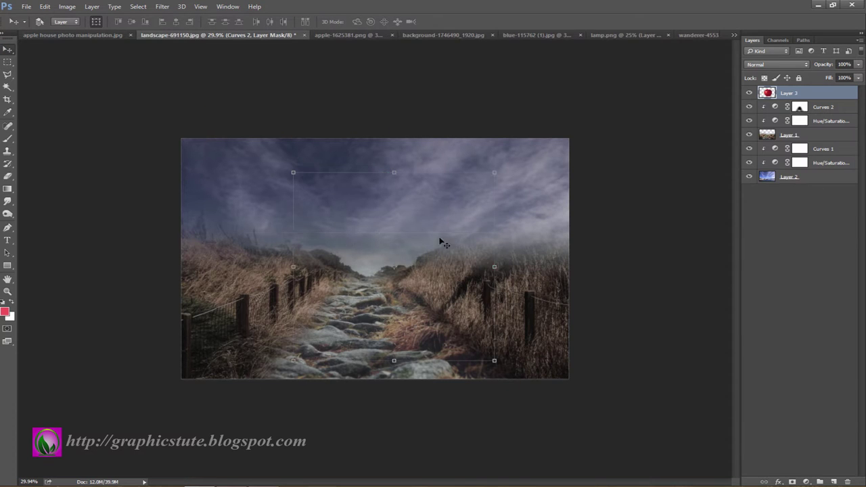
Close the apple document without saving its changes.
click(330, 35)
click(366, 35)
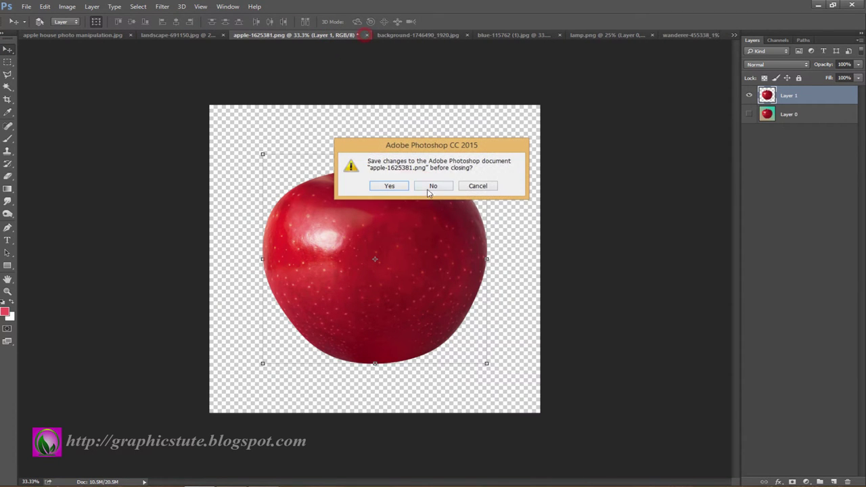
click(433, 186)
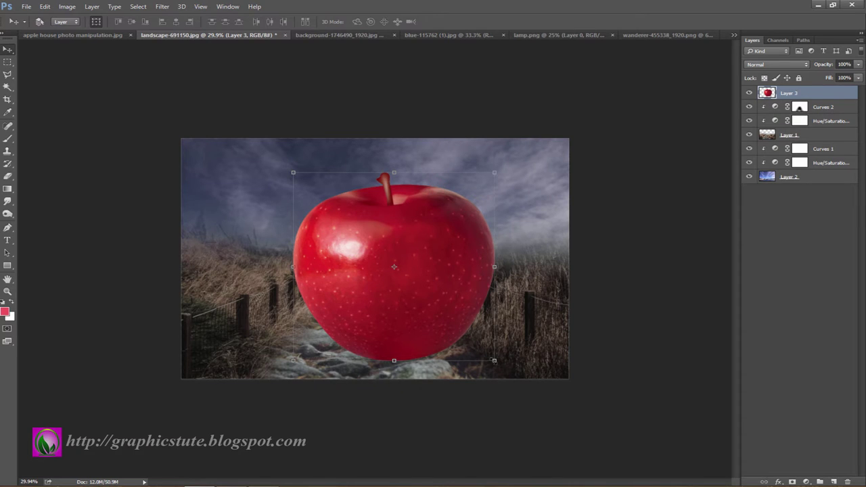
Shrink the Layer 3 apple, place it over the stone path, and compare it with the scene.
drag(495, 361, 464, 331)
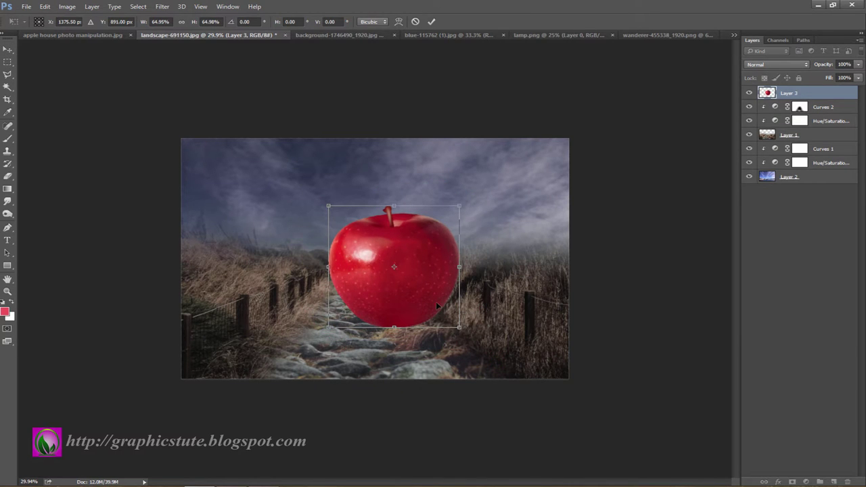
mouse_move(436, 302)
mouse_down()
mouse_move(402, 236)
mouse_move(406, 293)
mouse_up()
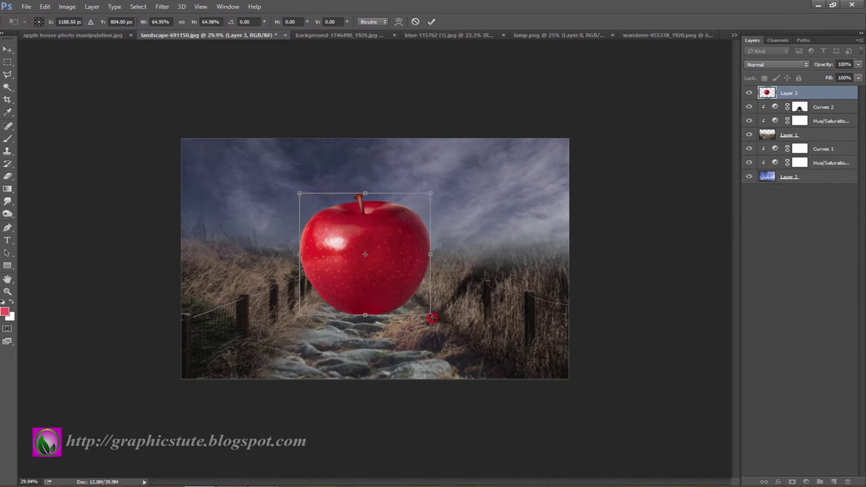
drag(432, 318, 426, 313)
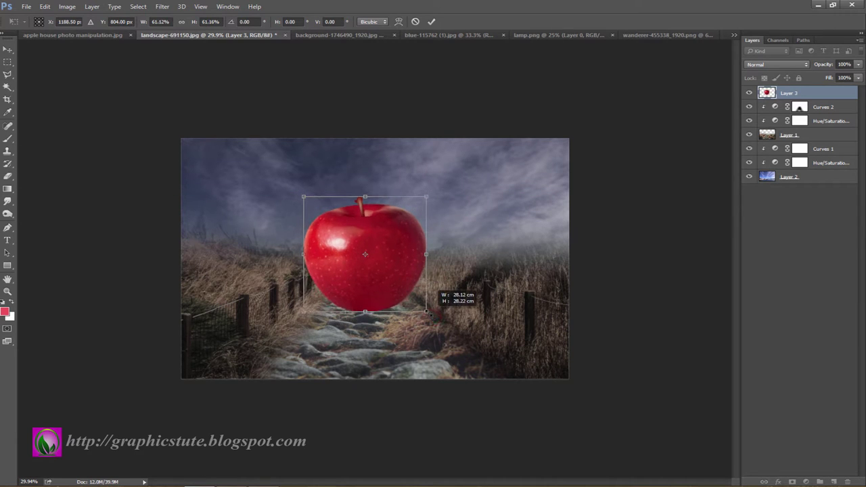
click(432, 21)
key(z)
drag(485, 192, 498, 214)
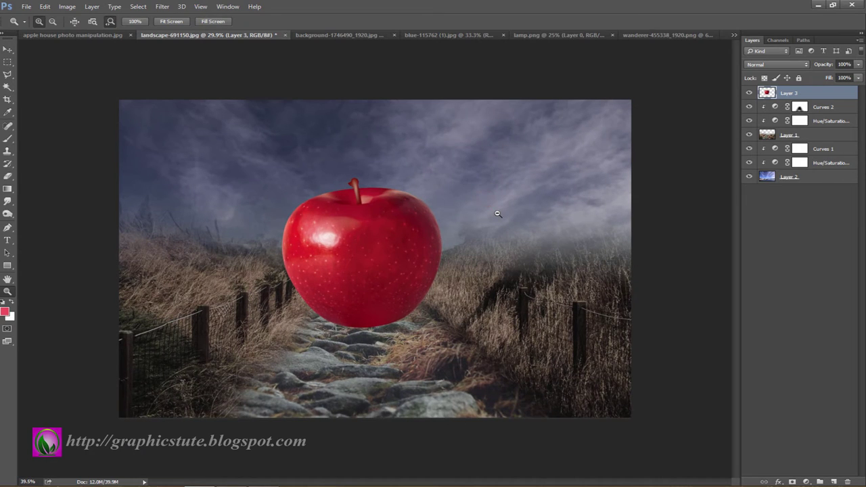
click(749, 94)
click(748, 93)
Shrink the apple further to about 86.77% and settle it just above the path.
click(8, 49)
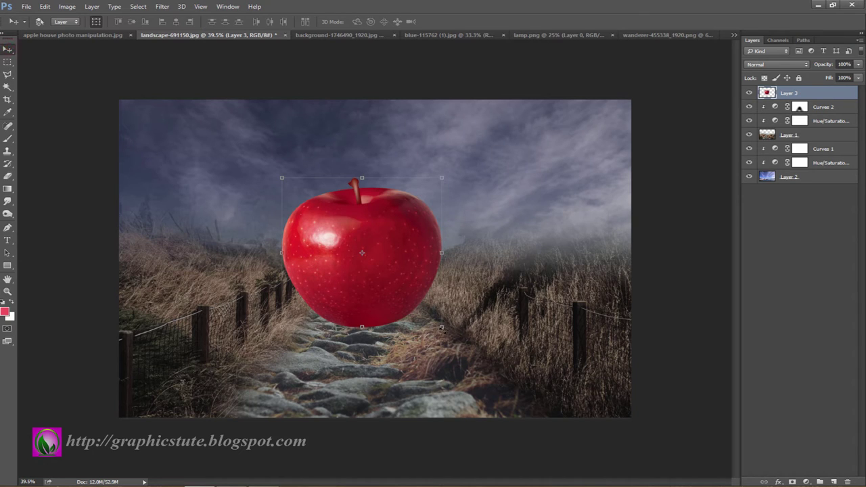
drag(441, 329, 430, 317)
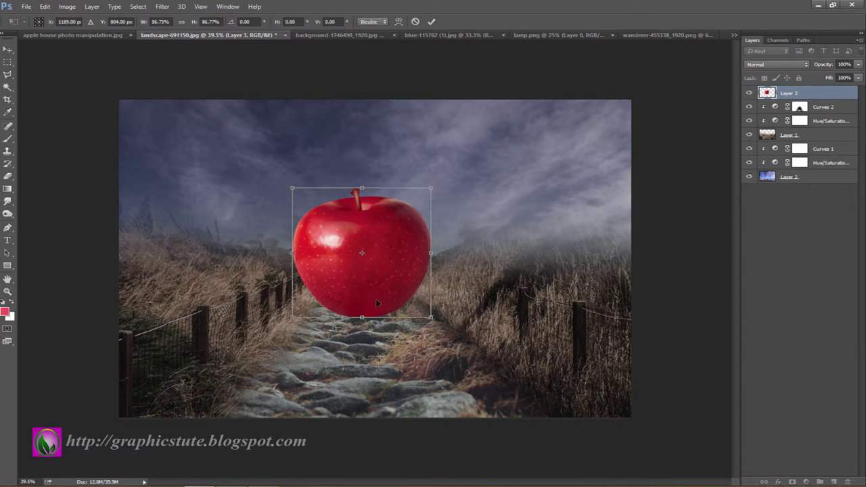
mouse_move(376, 299)
mouse_down()
mouse_move(373, 283)
mouse_move(375, 312)
mouse_up()
click(432, 23)
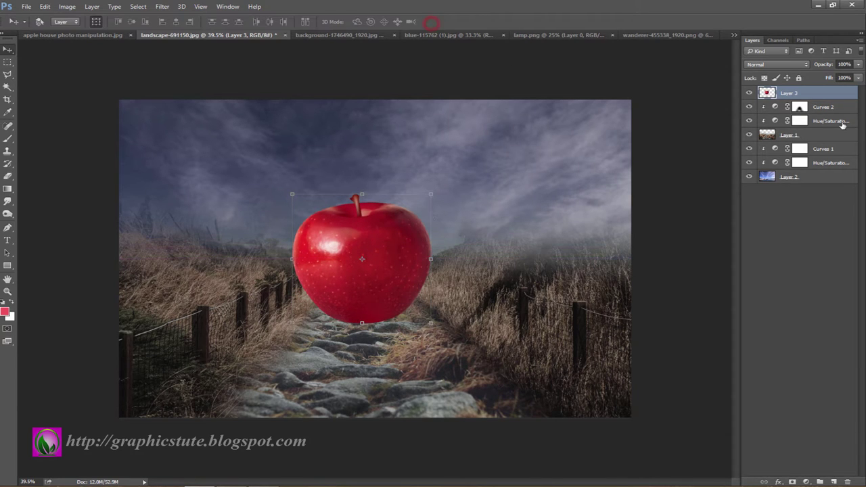
click(826, 109)
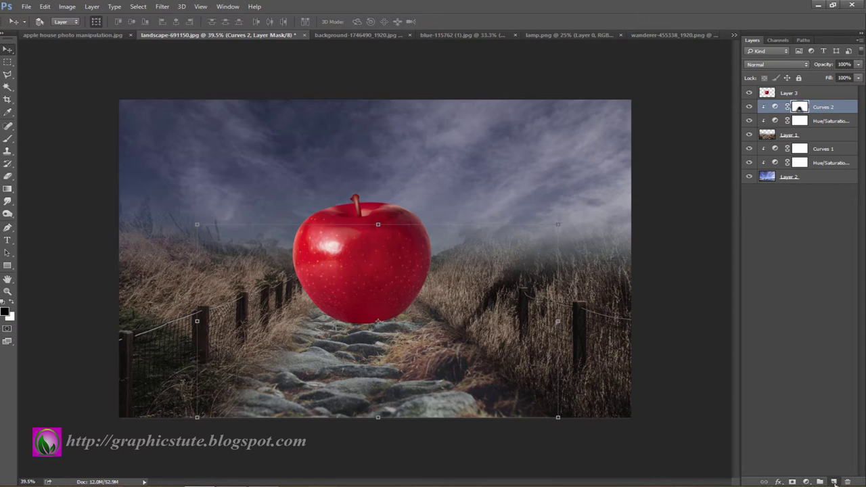
On a new layer above Curves 2, dab a soft black spot at full brush opacity.
click(834, 482)
click(7, 138)
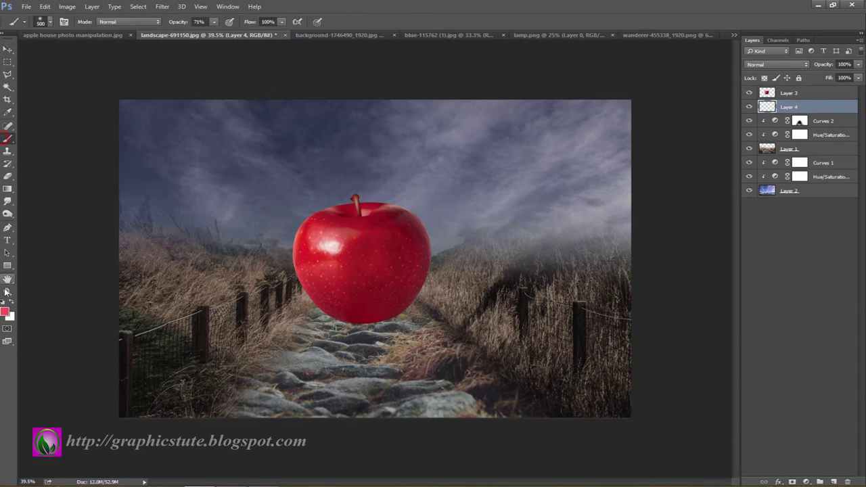
click(4, 301)
drag(174, 23, 295, 114)
click(299, 205)
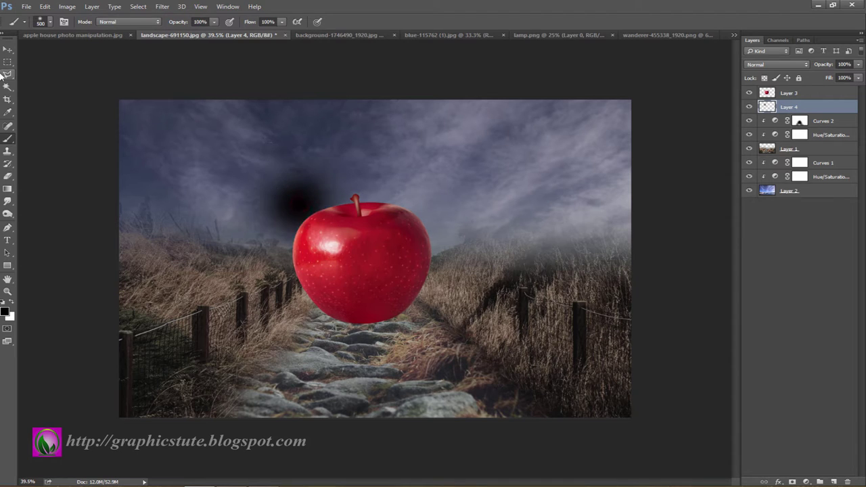
Squash and widen the black spot into a flat oval shadow beneath the apple.
click(8, 49)
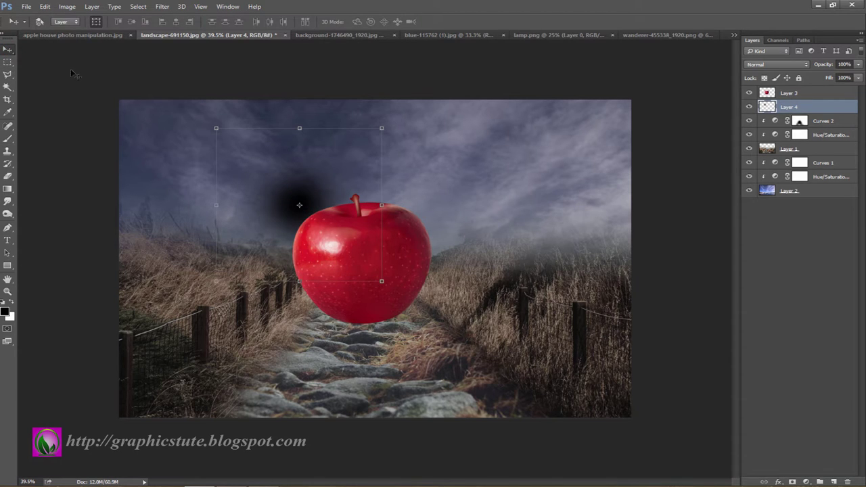
drag(319, 237, 302, 189)
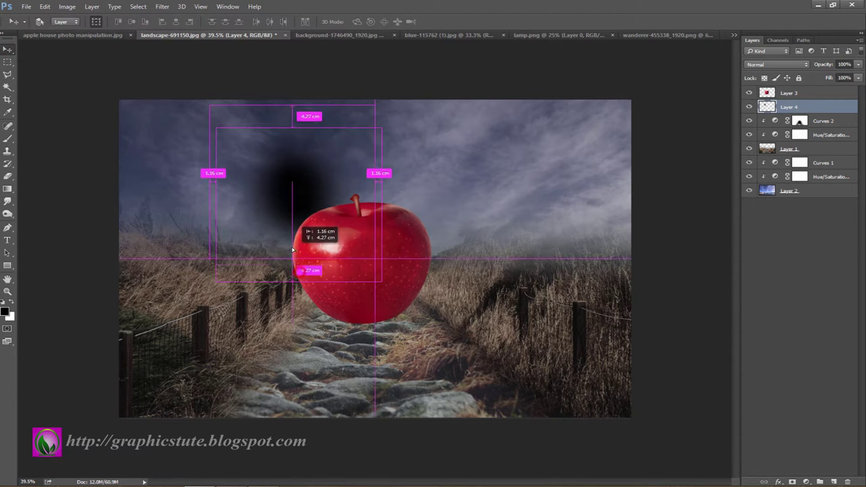
key(ctrl+z)
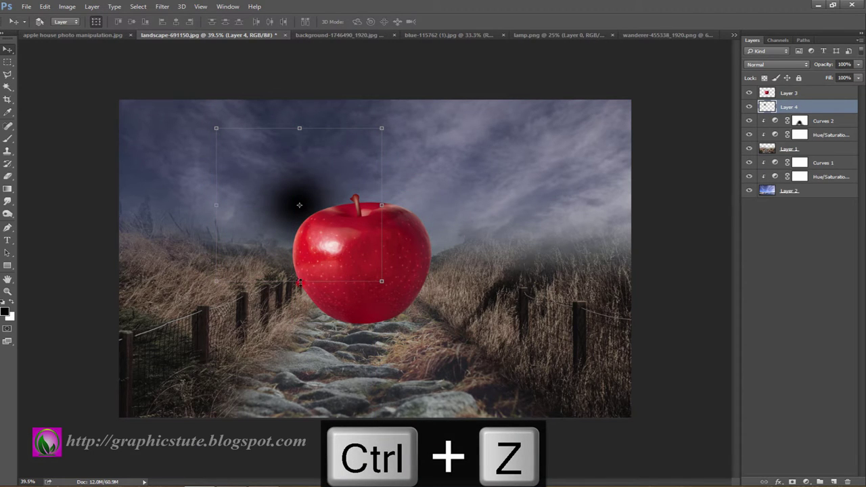
drag(299, 281, 299, 224)
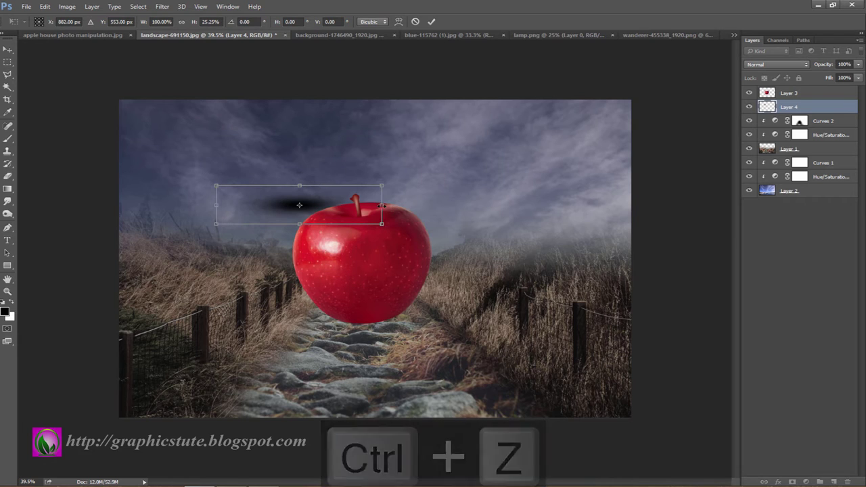
drag(382, 205, 397, 205)
drag(314, 204, 384, 324)
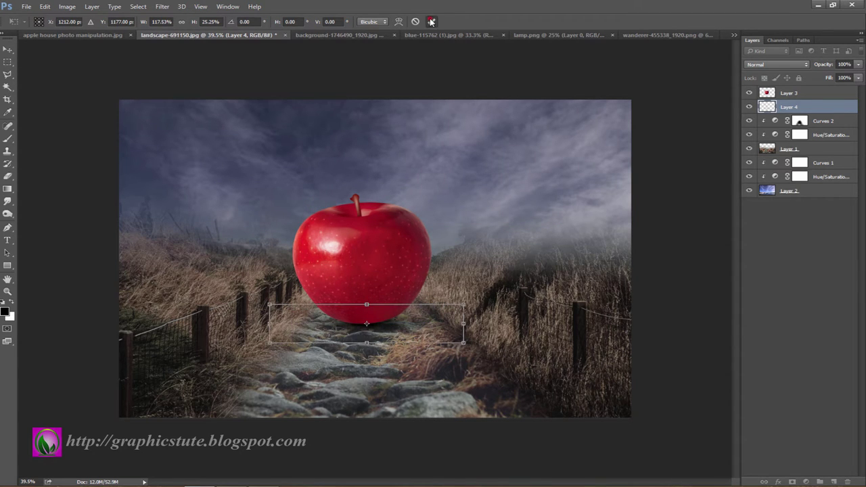
click(432, 21)
Tilt the apple slightly, nudge the shadow left, and set shadow opacity to 84%.
click(794, 95)
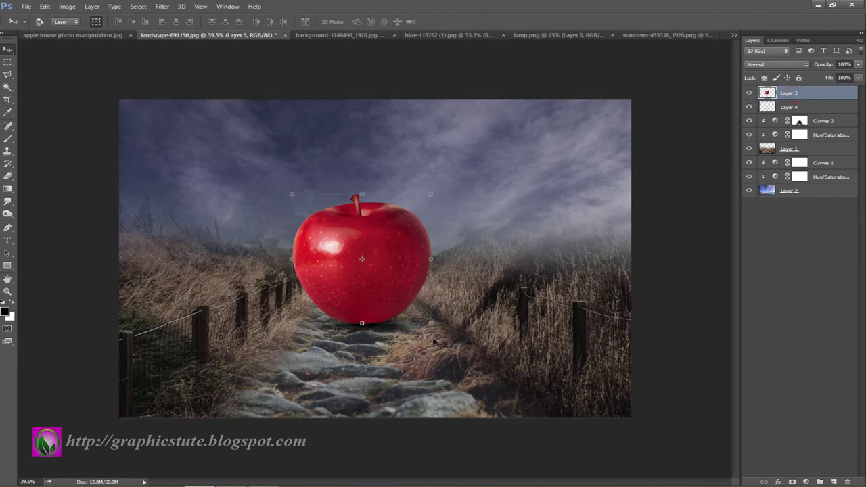
drag(438, 332, 440, 329)
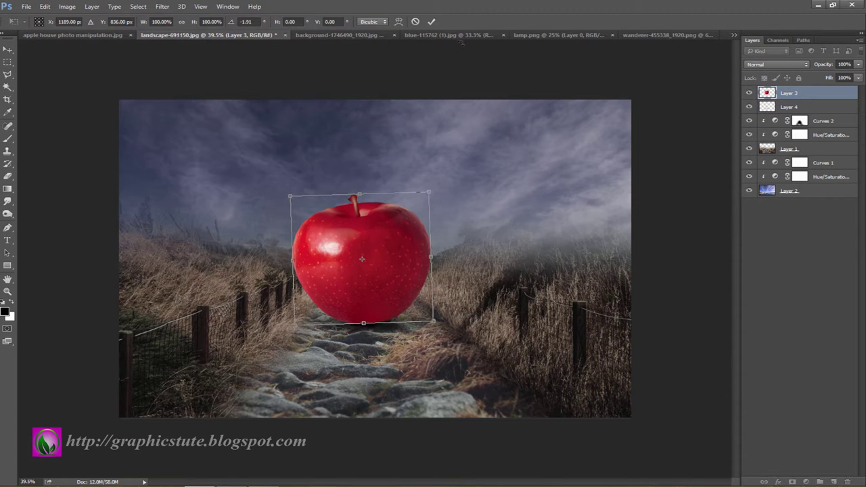
click(431, 22)
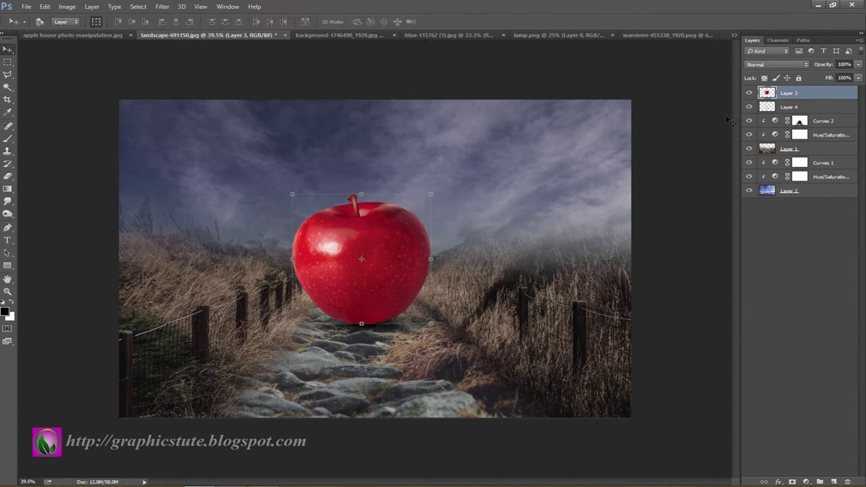
click(799, 108)
drag(389, 332, 385, 331)
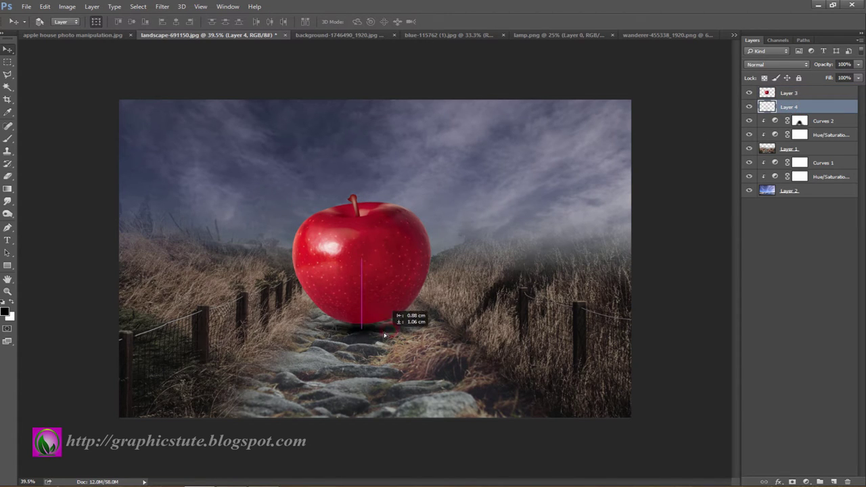
drag(828, 65, 818, 65)
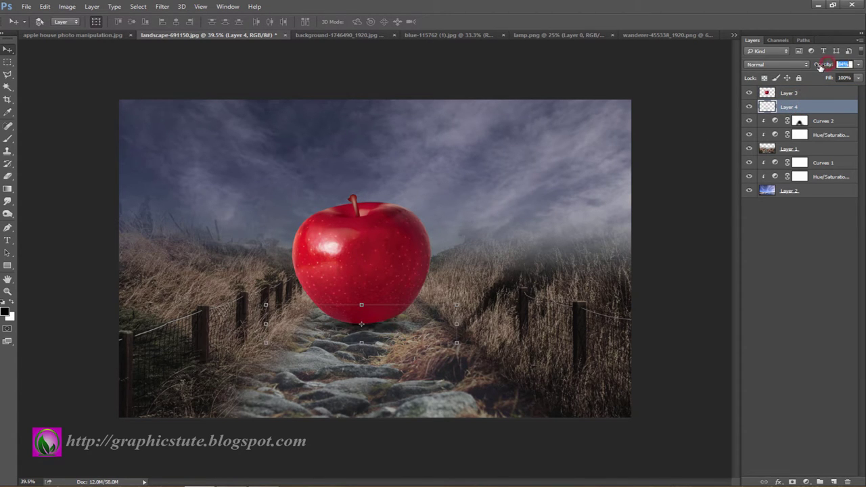
click(750, 107)
Unlock the brown texture's background layer and scale it down toward the top-left.
click(749, 107)
click(338, 36)
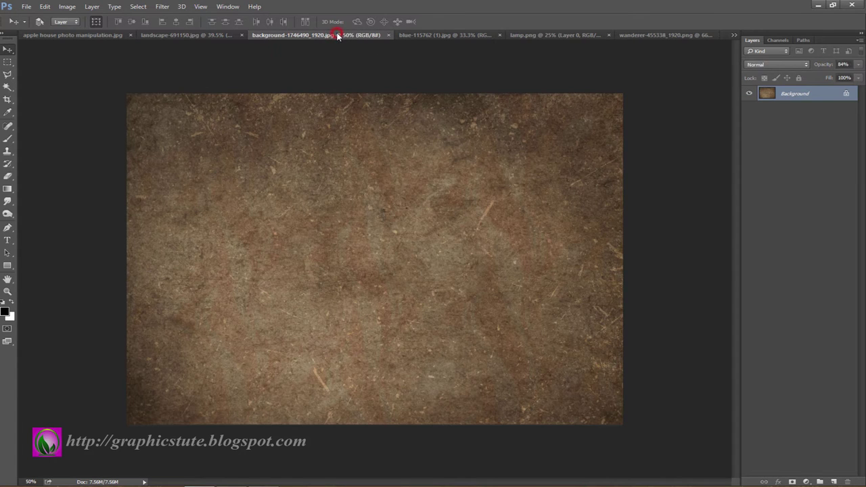
click(846, 93)
key(ctrl+t)
mouse_move(623, 424)
mouse_down()
mouse_move(464, 332)
mouse_move(195, 47)
mouse_up()
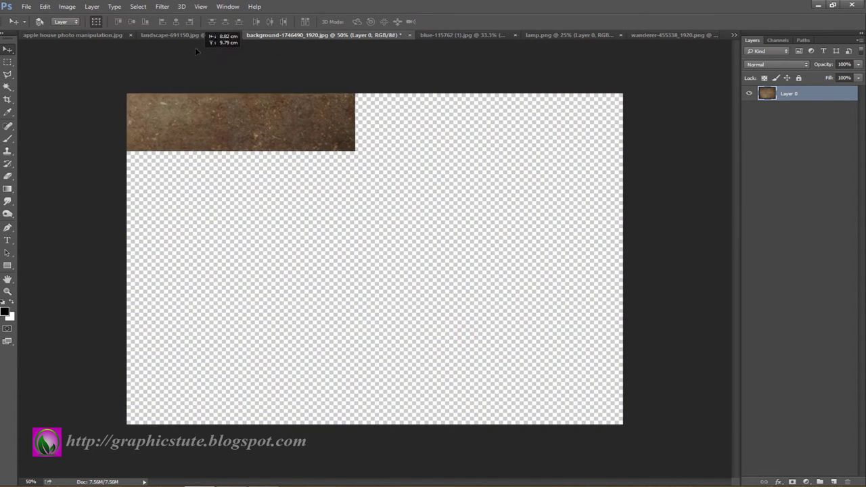
key(Return)
Bring the texture into the landscape as Layer 5 above the apple, clipped to it.
drag(237, 111, 352, 241)
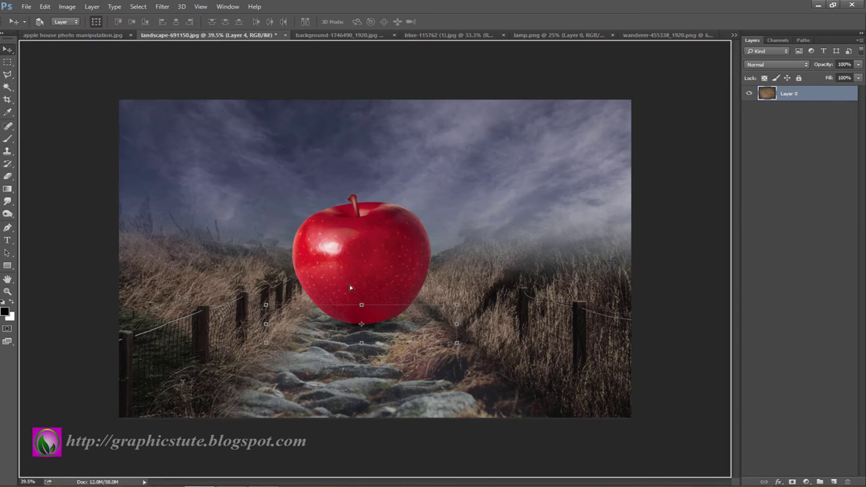
drag(351, 288, 458, 394)
drag(464, 326, 550, 375)
click(815, 104)
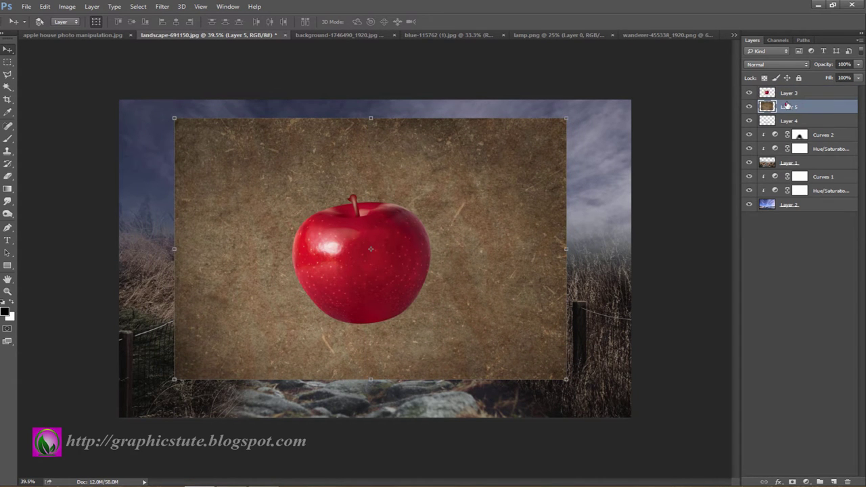
drag(788, 105, 794, 99)
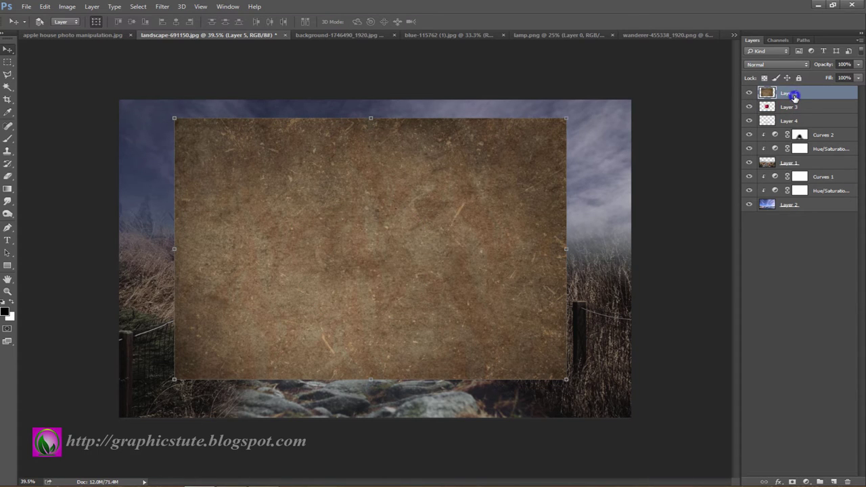
right_click(794, 96)
click(689, 225)
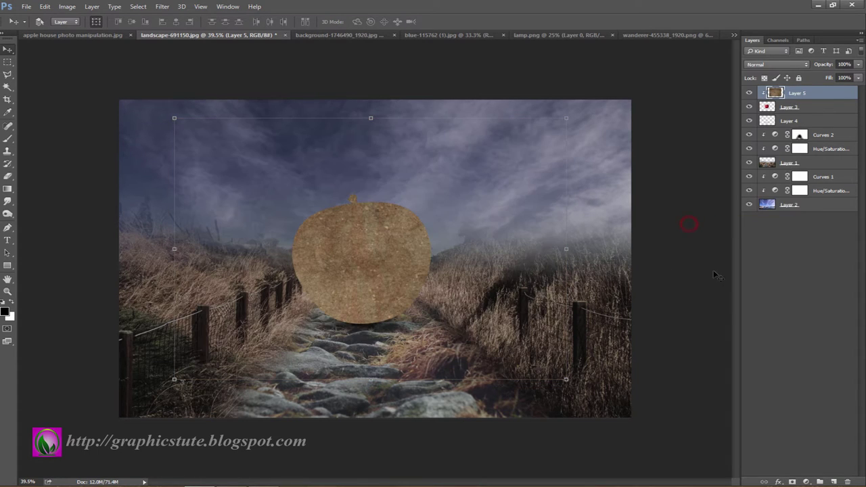
Set the texture to Overlay at 90% opacity and apply a small Gaussian Blur.
click(795, 65)
click(772, 160)
drag(826, 65, 821, 67)
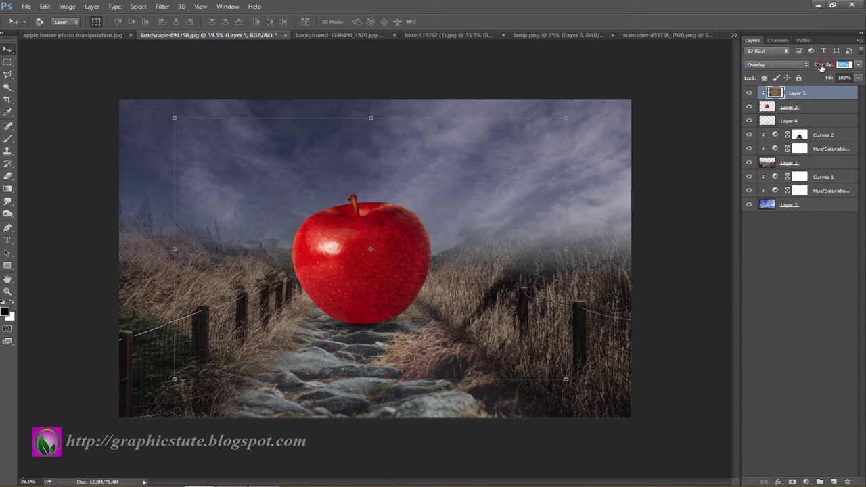
click(163, 6)
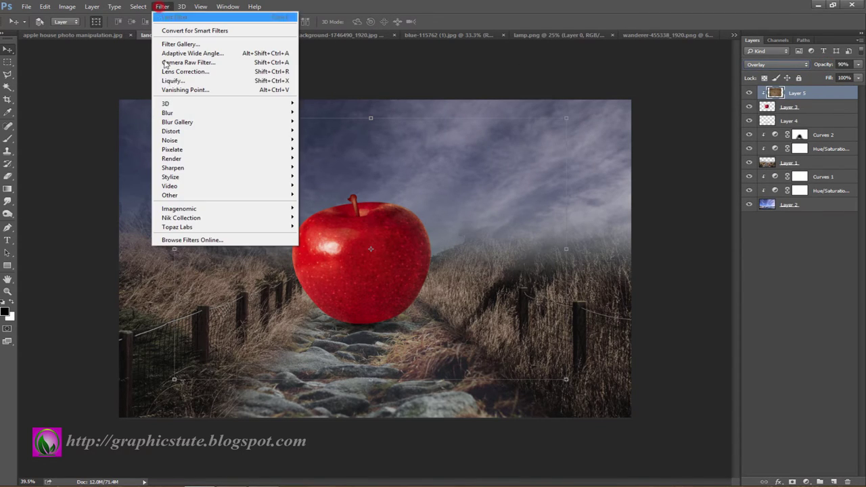
mouse_move(168, 113)
click(321, 149)
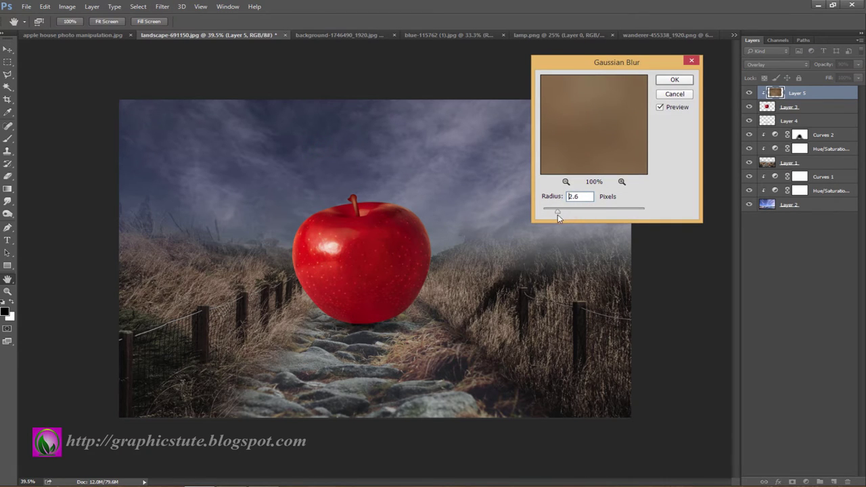
drag(557, 215, 561, 213)
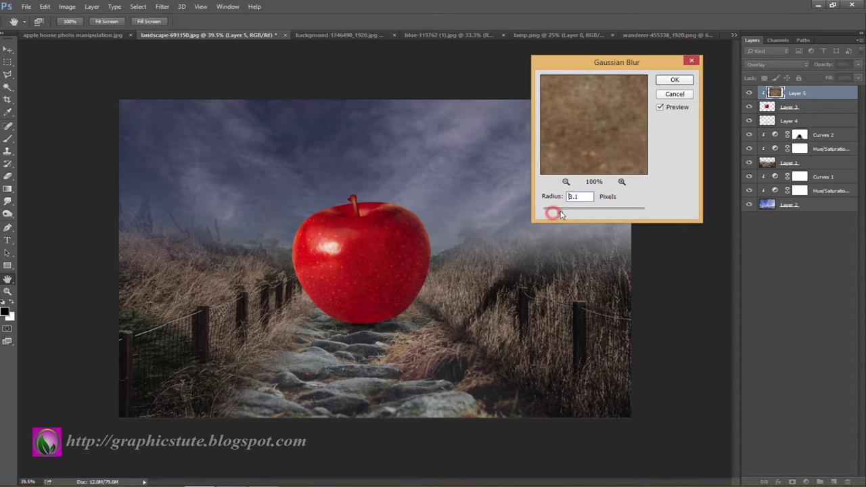
click(675, 79)
Compare the texture overlay on and off, then close the brown texture document.
click(748, 93)
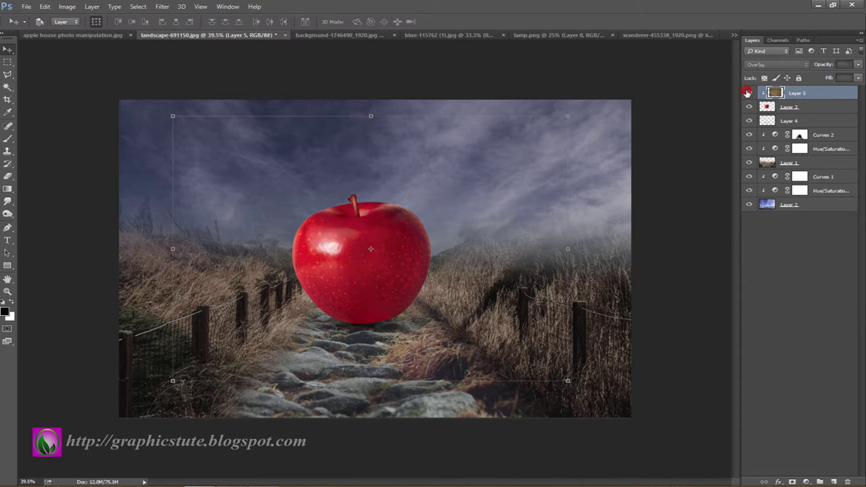
click(748, 92)
click(748, 92)
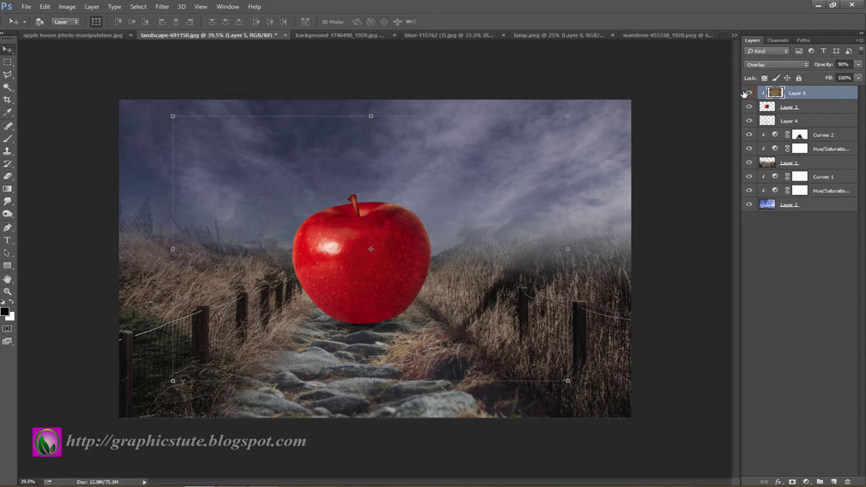
click(799, 109)
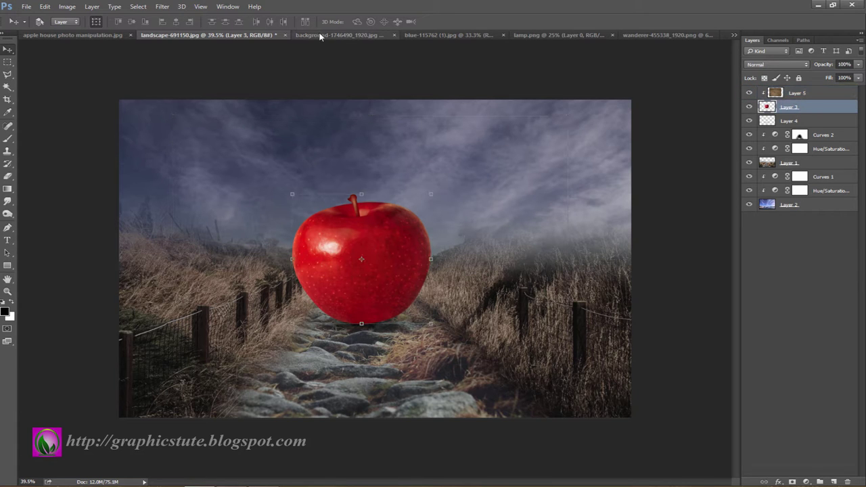
click(338, 34)
click(408, 35)
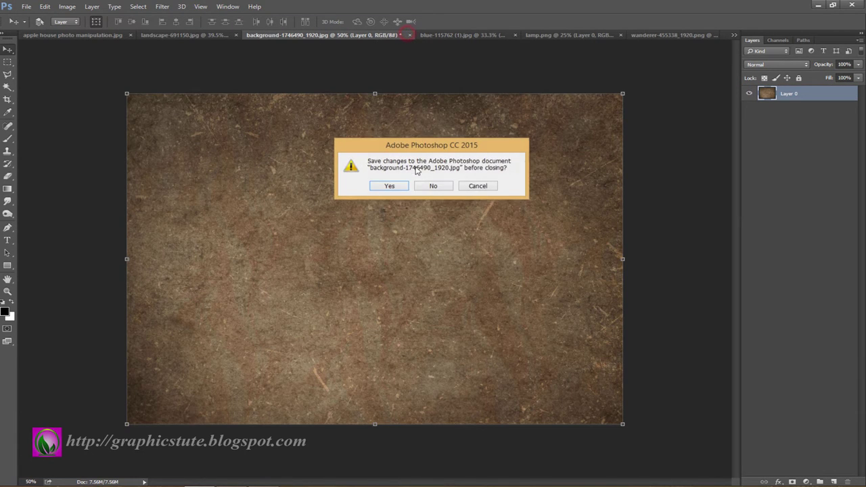
Dismiss the texture's save prompt, unlock the door photo's background layer, and zoom to the door.
click(430, 187)
click(371, 35)
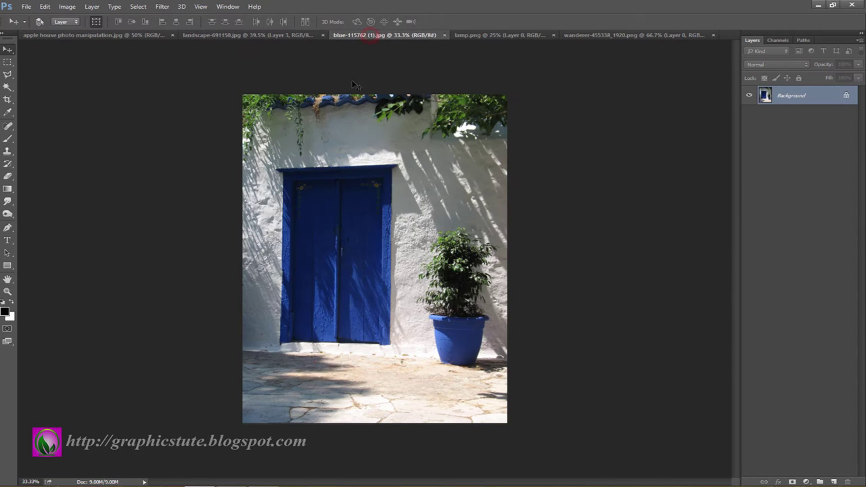
click(848, 97)
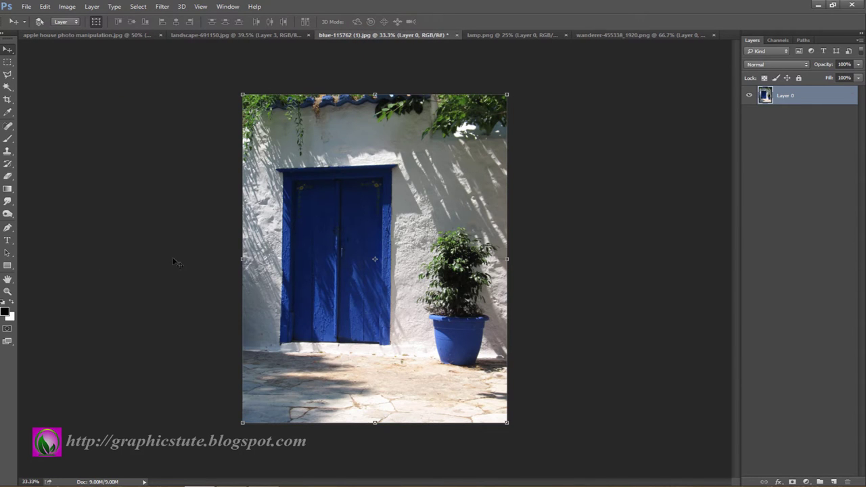
click(8, 293)
click(355, 218)
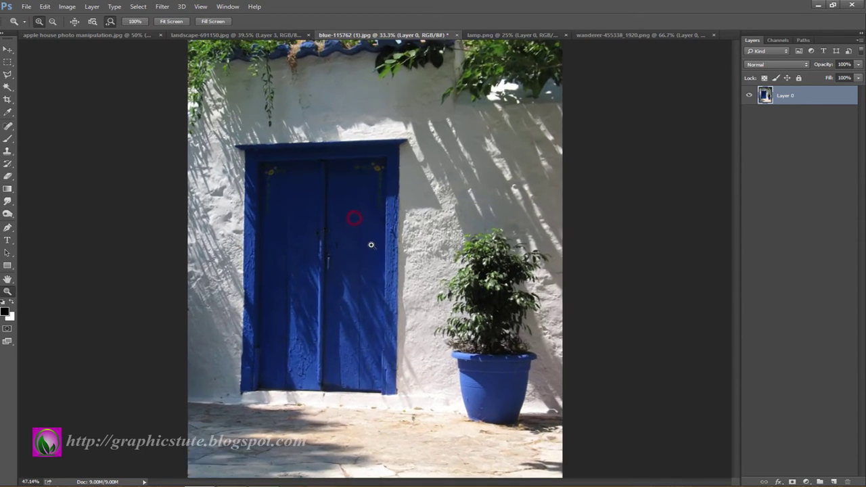
drag(313, 226, 342, 226)
Trace the blue door with the Polygonal Lasso and add a layer mask hiding the wall.
click(7, 76)
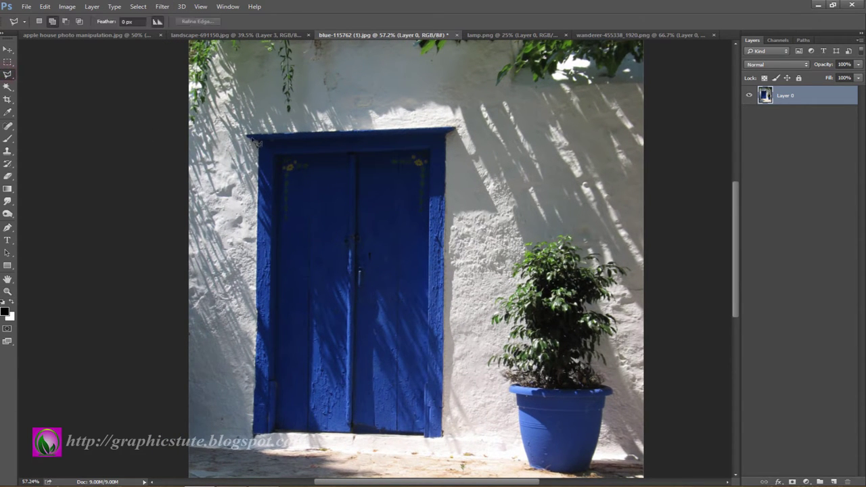
click(454, 130)
scroll(445, 257, down, 2)
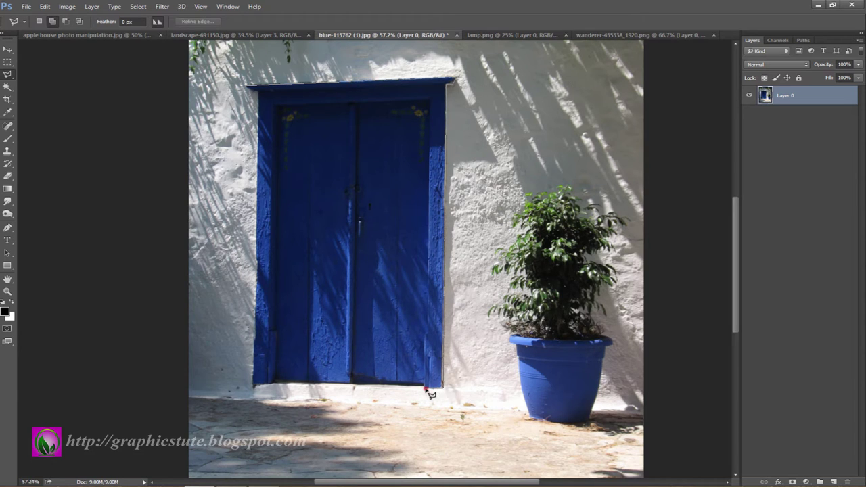
click(426, 388)
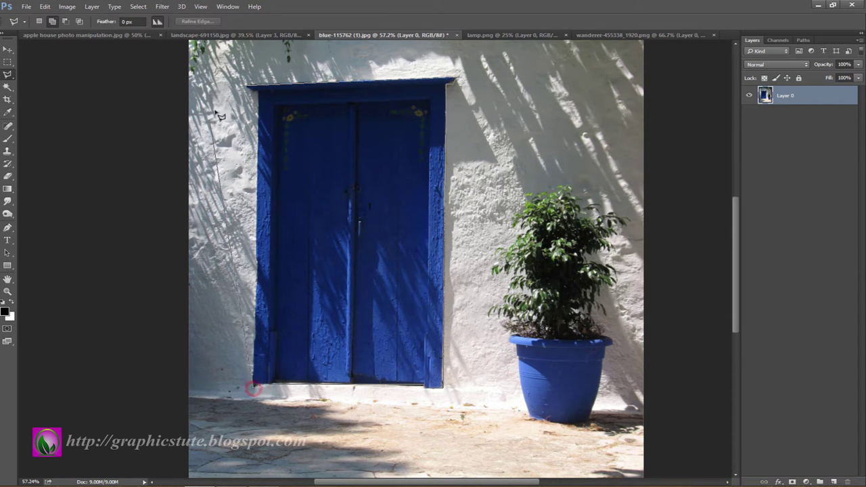
double_click(251, 90)
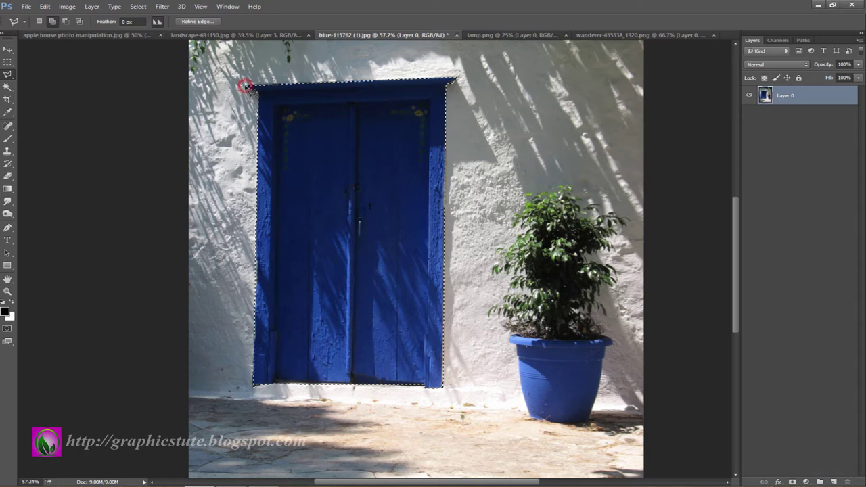
click(793, 482)
Drag the cut-out door into the apple composite and close the door photo without saving.
click(7, 49)
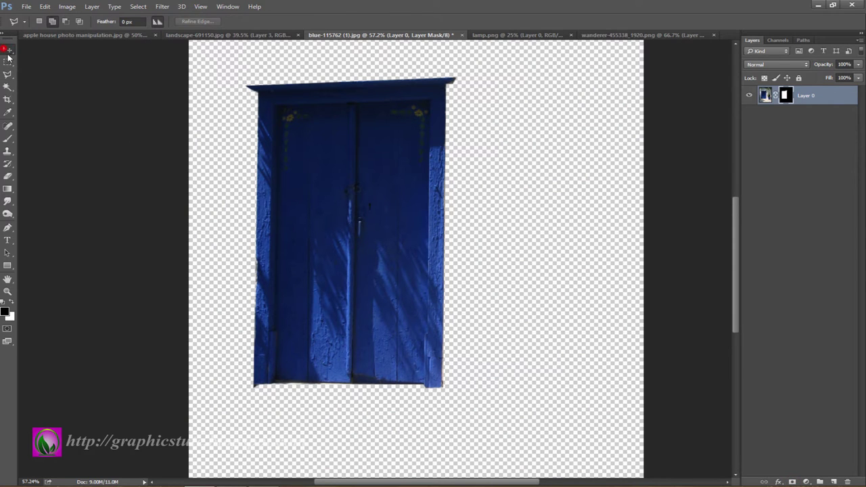
mouse_move(361, 249)
mouse_down()
mouse_move(247, 49)
mouse_move(375, 360)
mouse_up()
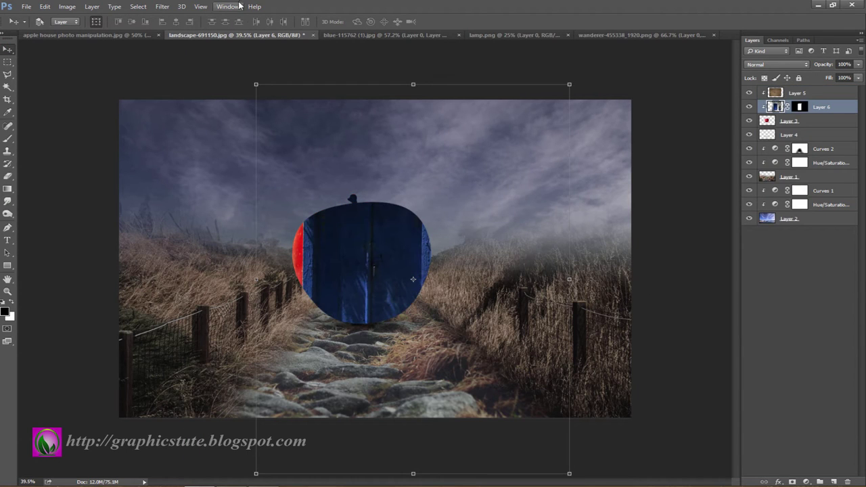
click(363, 35)
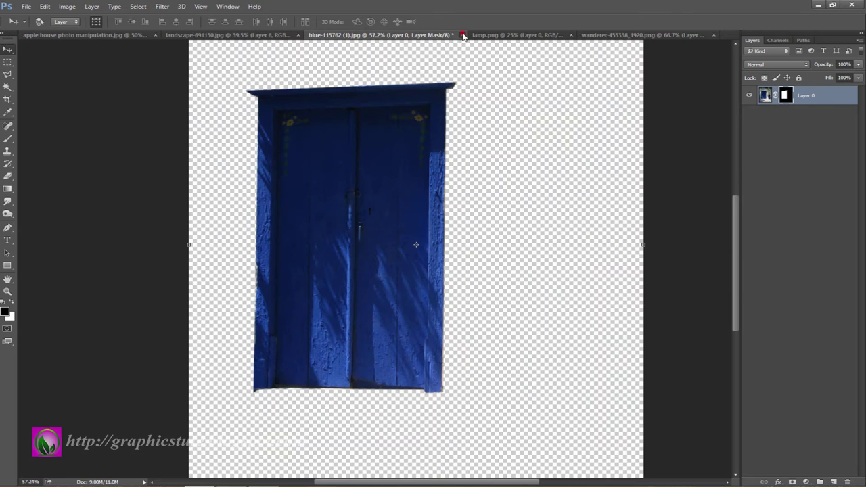
click(463, 35)
click(434, 185)
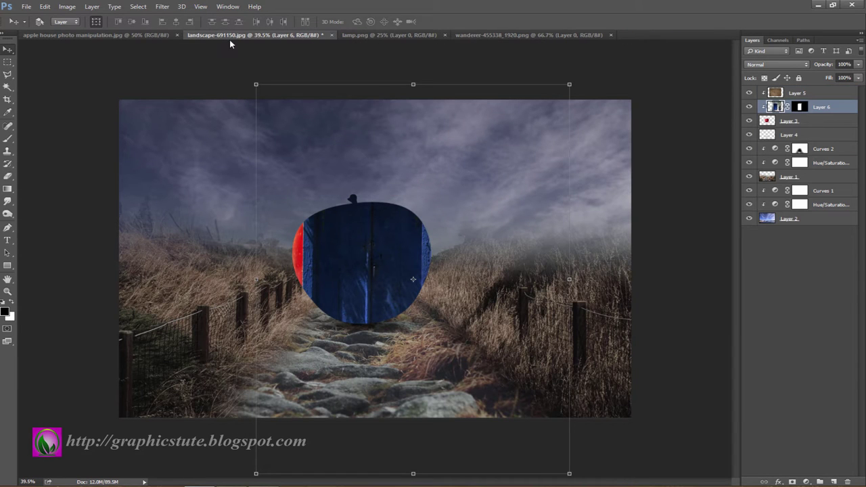
Shrink the door to about a third, place it on the apple, and stack Layer 6 above Layer 5.
drag(566, 87, 463, 215)
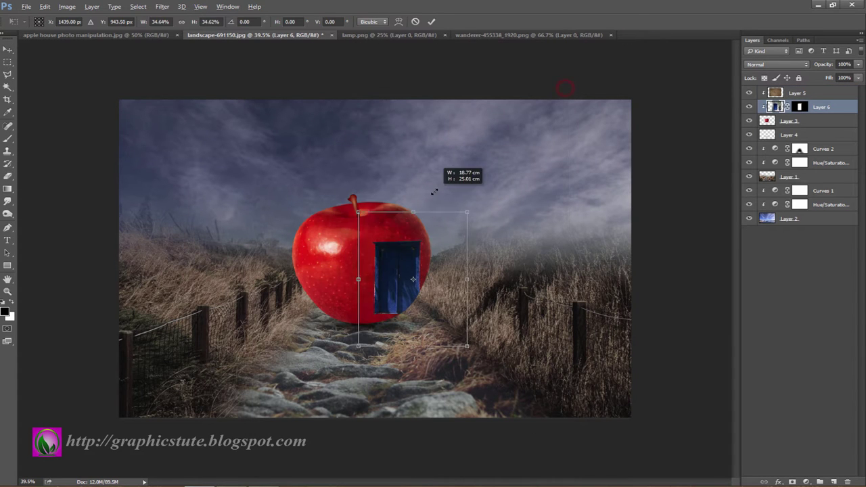
mouse_move(361, 304)
mouse_down()
mouse_move(352, 306)
mouse_move(352, 295)
mouse_move(400, 287)
mouse_up()
click(431, 21)
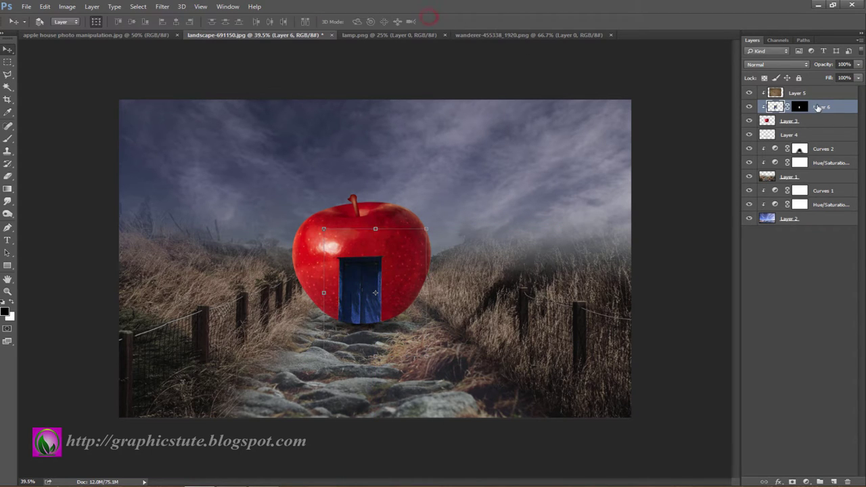
drag(812, 104, 811, 95)
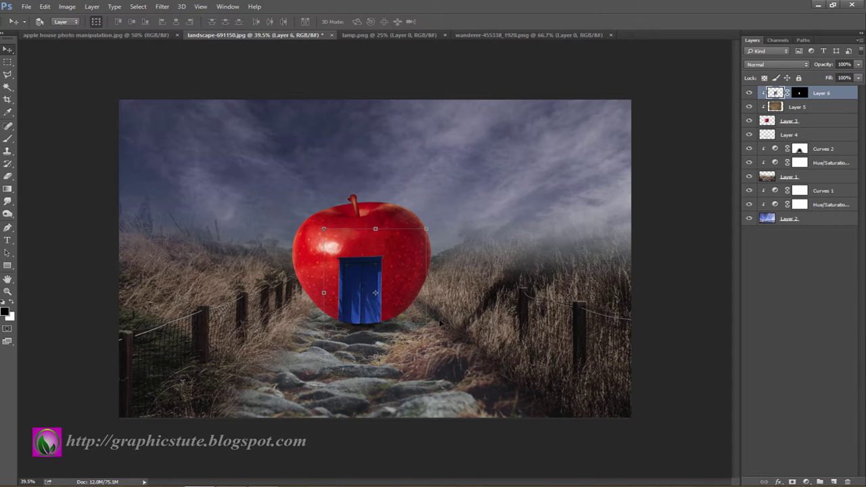
Release the door's clipping mask and raise the door slightly on the apple.
click(8, 291)
mouse_move(423, 295)
mouse_down()
mouse_move(448, 299)
mouse_move(478, 254)
mouse_move(474, 239)
mouse_up()
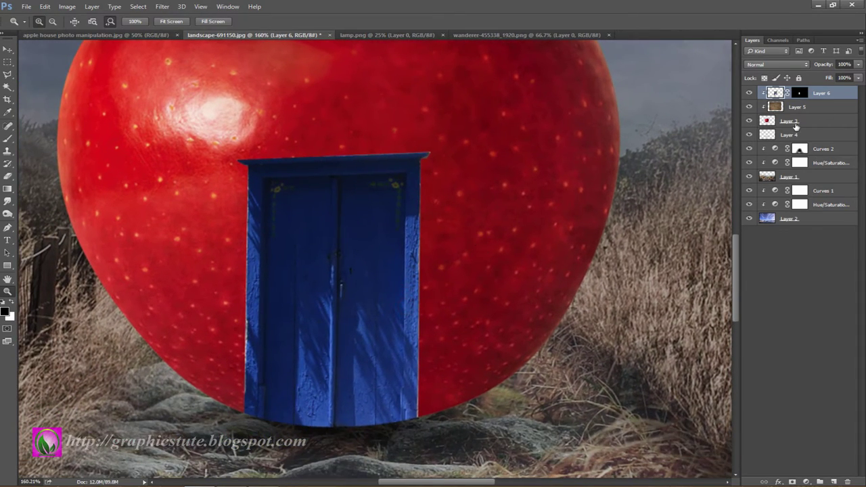
click(799, 94)
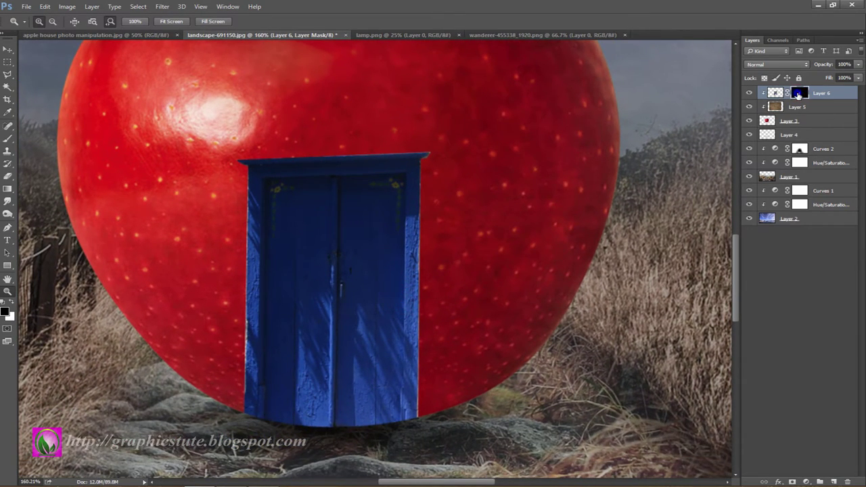
right_click(800, 95)
click(846, 92)
right_click(846, 93)
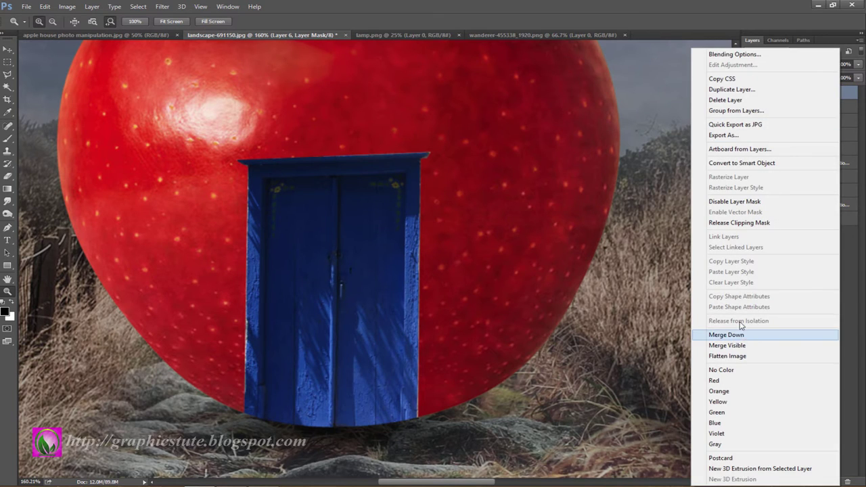
click(740, 222)
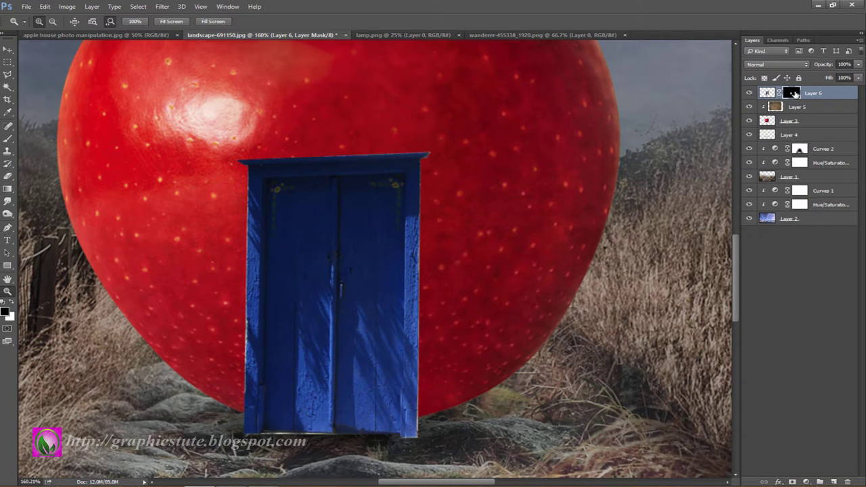
click(7, 50)
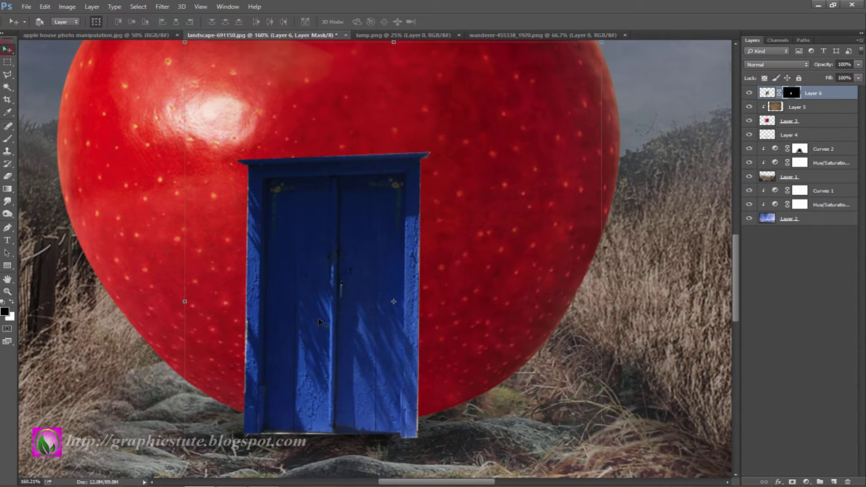
mouse_move(338, 344)
mouse_down()
mouse_move(340, 320)
mouse_move(344, 328)
mouse_up()
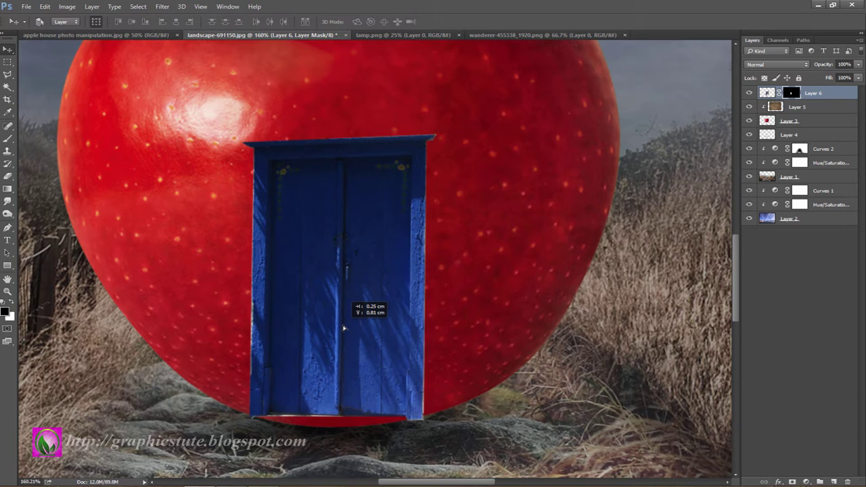
Paint the door's mask with a 32 px, lower-opacity brush to trim its left and right edges.
key(ctrl+t)
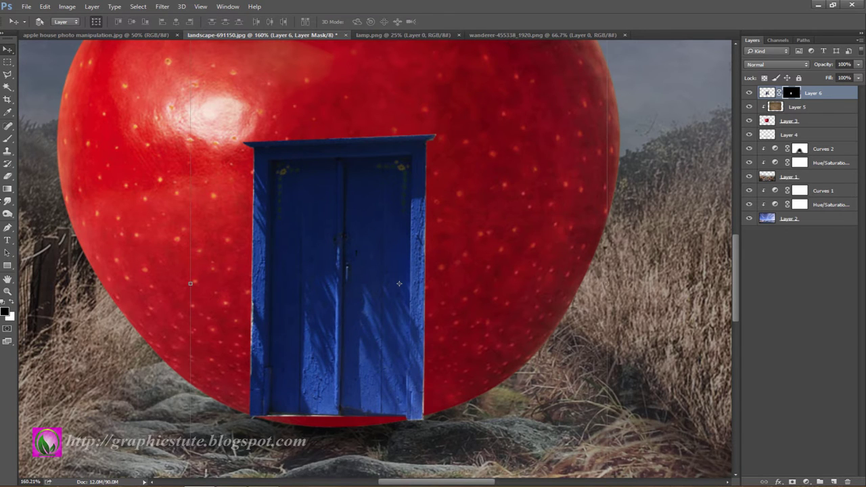
click(8, 138)
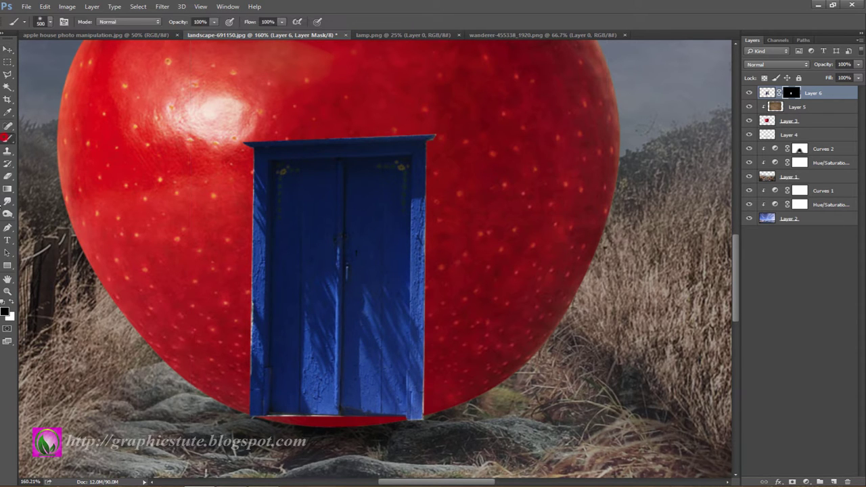
click(49, 22)
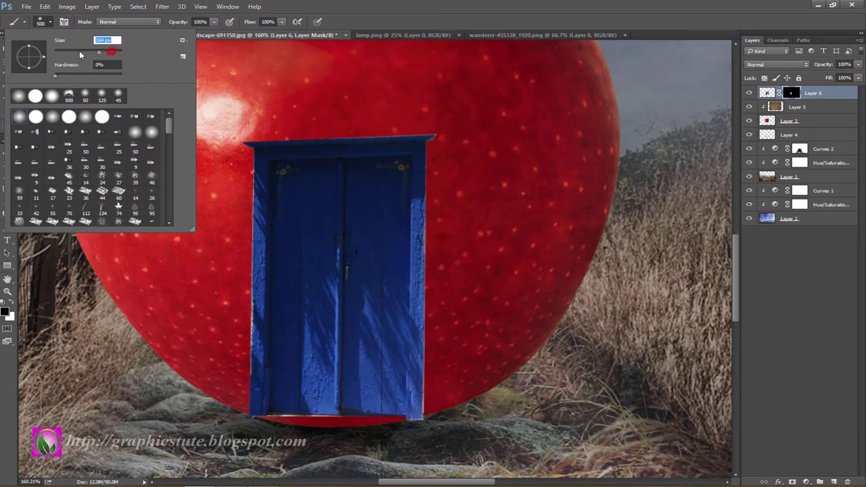
mouse_move(112, 56)
mouse_down()
mouse_move(66, 55)
mouse_move(71, 75)
mouse_up()
click(54, 74)
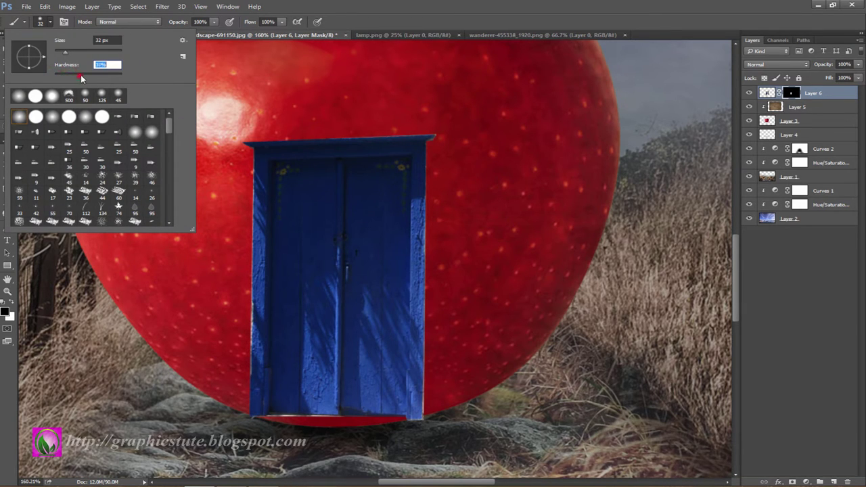
click(55, 24)
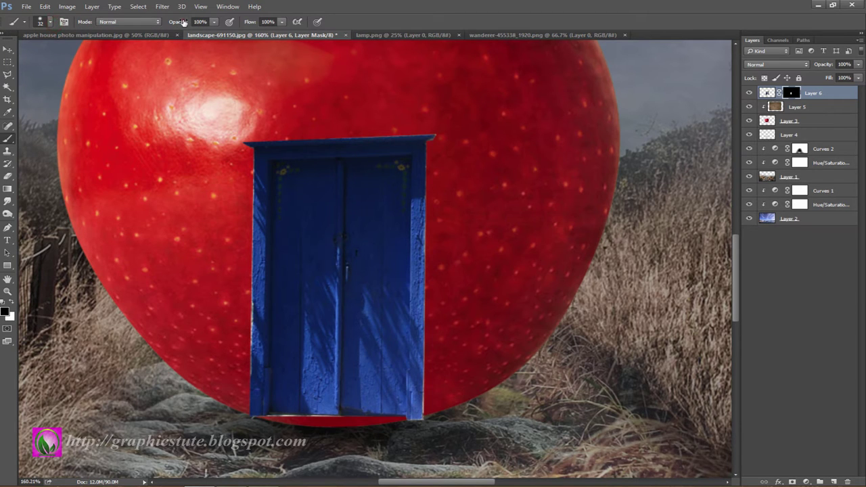
drag(182, 22, 249, 160)
shift+click(425, 413)
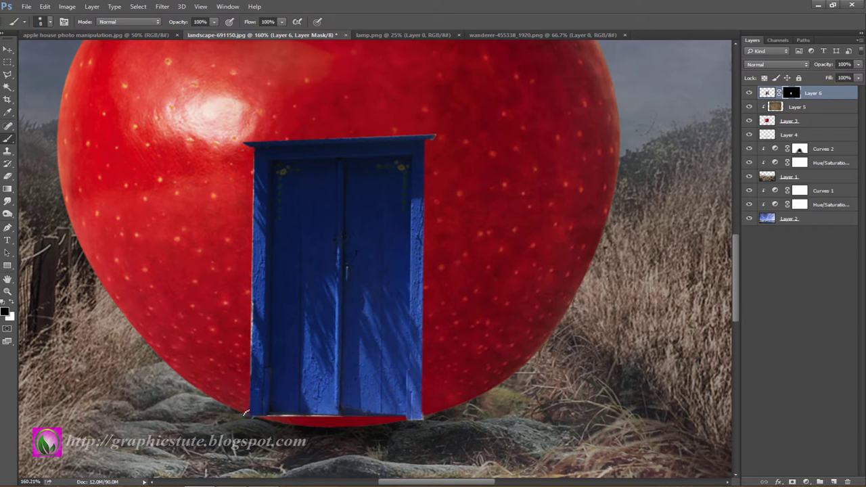
shift+click(247, 411)
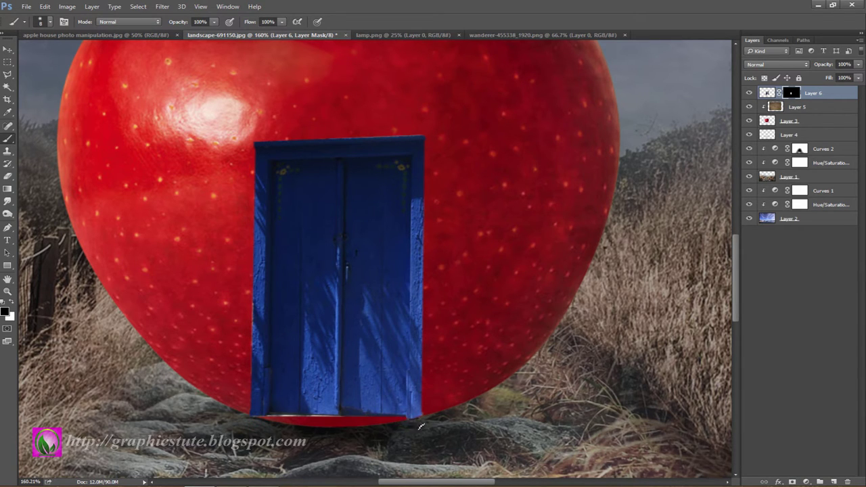
click(8, 291)
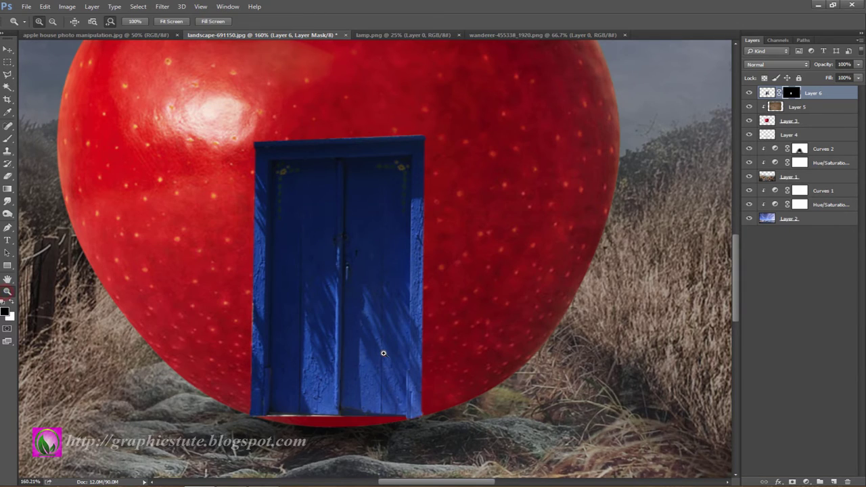
mouse_move(383, 354)
mouse_down()
mouse_move(327, 305)
mouse_move(357, 423)
mouse_up()
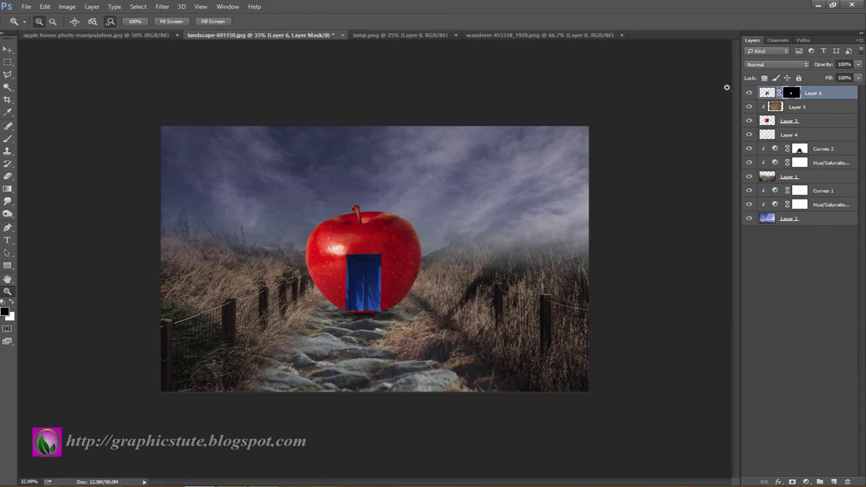
Scale the Layer 6 door to about 89% and nudge it down onto the apple's base.
click(749, 93)
click(749, 93)
click(817, 94)
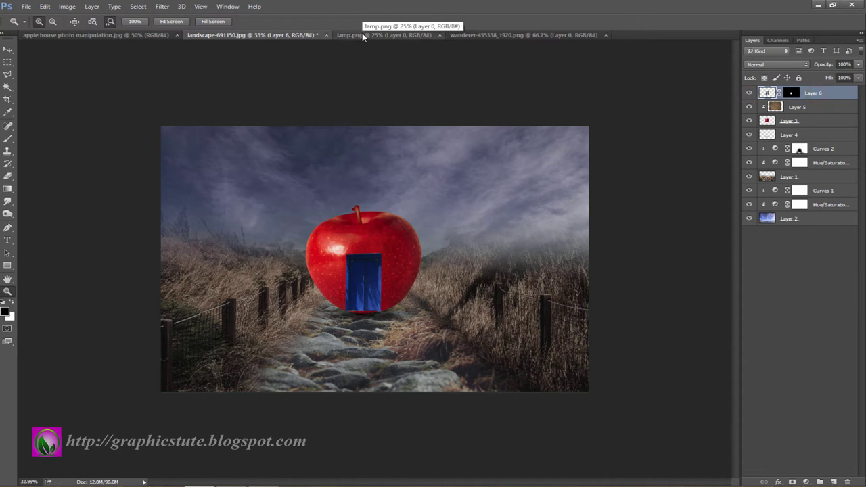
click(9, 50)
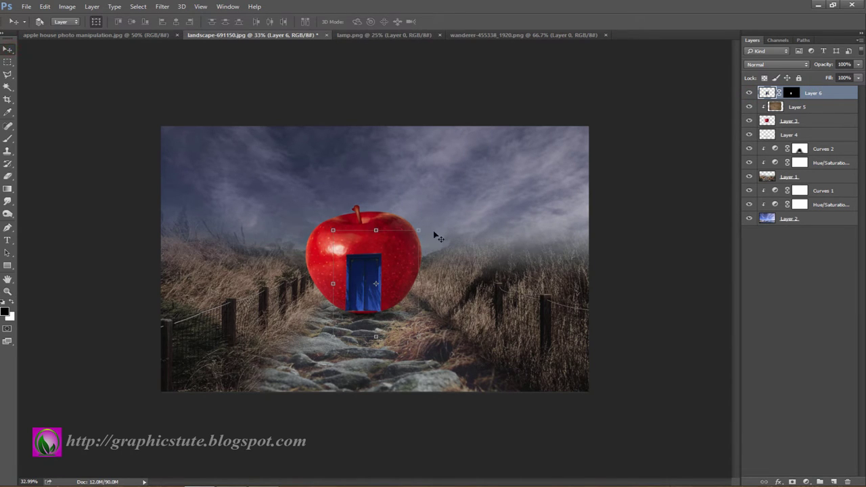
drag(420, 231, 415, 236)
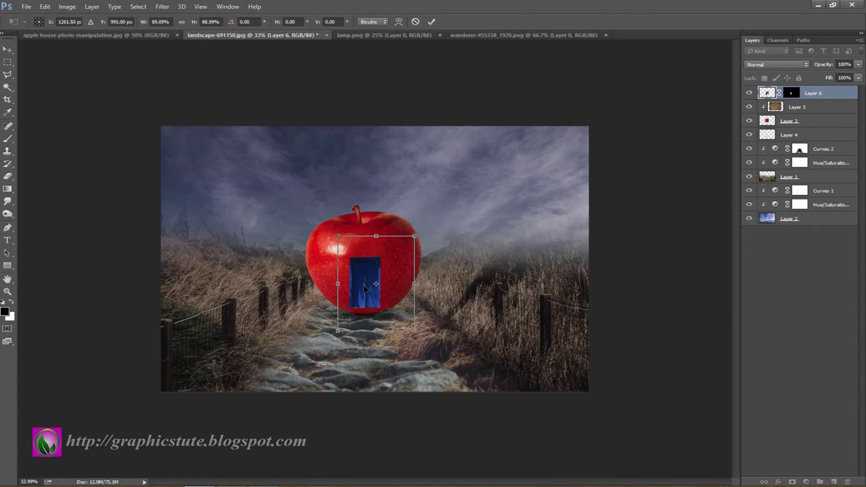
drag(363, 289, 364, 295)
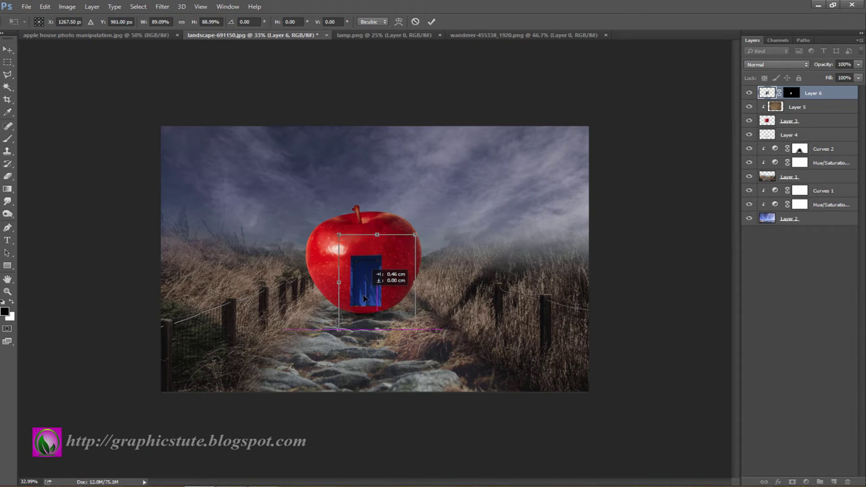
drag(364, 298, 364, 293)
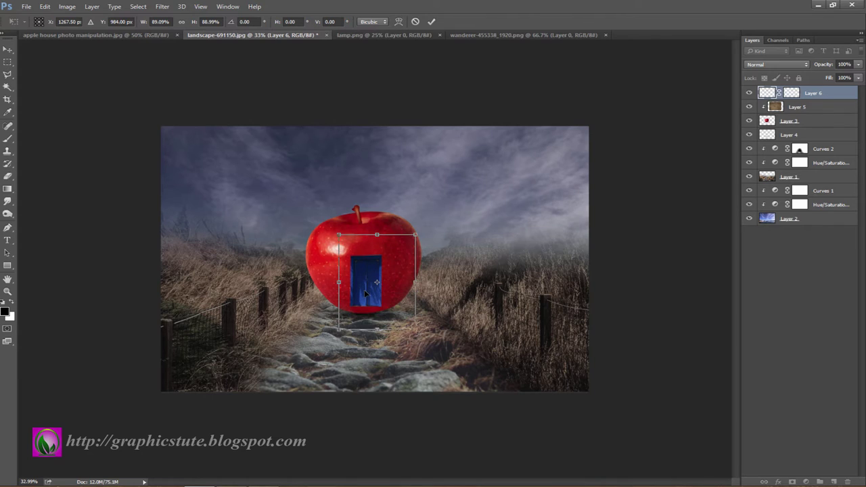
key(Down)
key(Down)
key(Down)
key(Down)
key(Down)
key(Down)
key(Down)
key(Down)
key(Down)
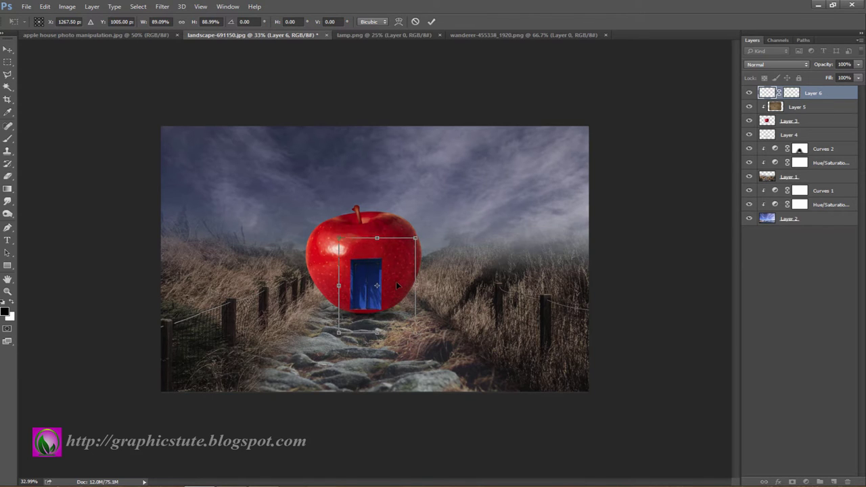
key(Down)
key(Down)
key(Down)
key(Down)
key(Down)
key(Down)
key(Down)
key(Down)
key(Down)
click(432, 21)
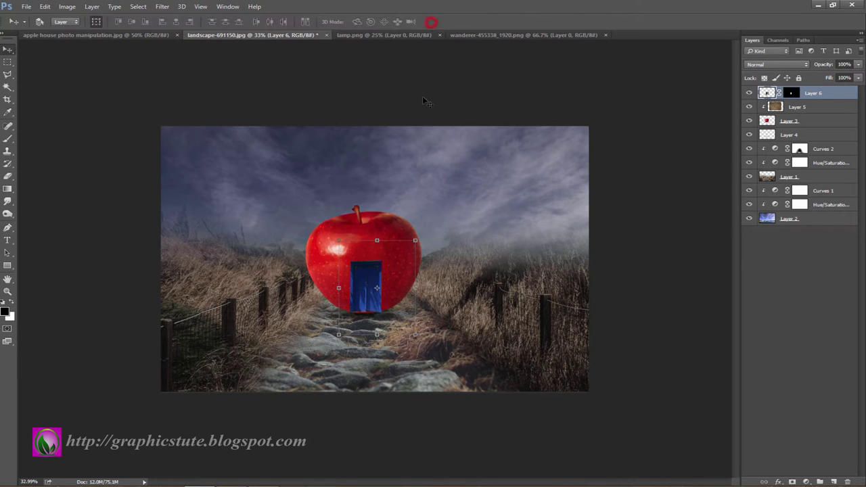
Add a black Solid Color fill layer and draw a radial gradient on its mask to clear the centre.
click(806, 481)
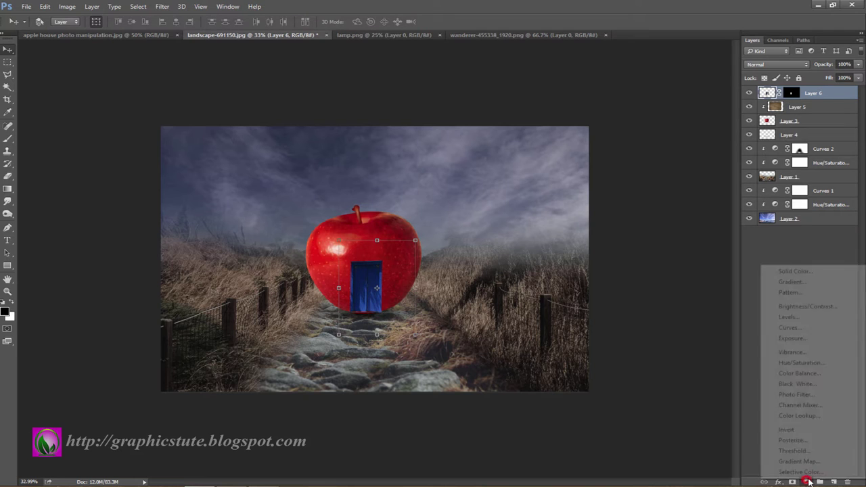
click(787, 272)
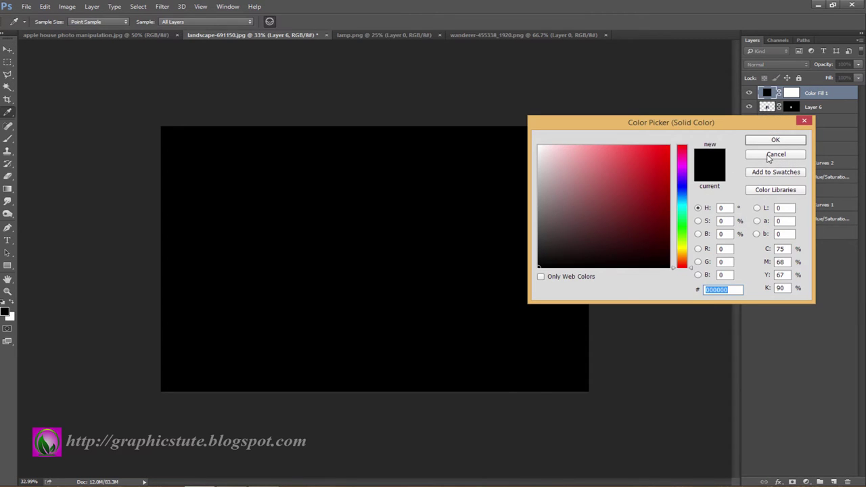
click(775, 140)
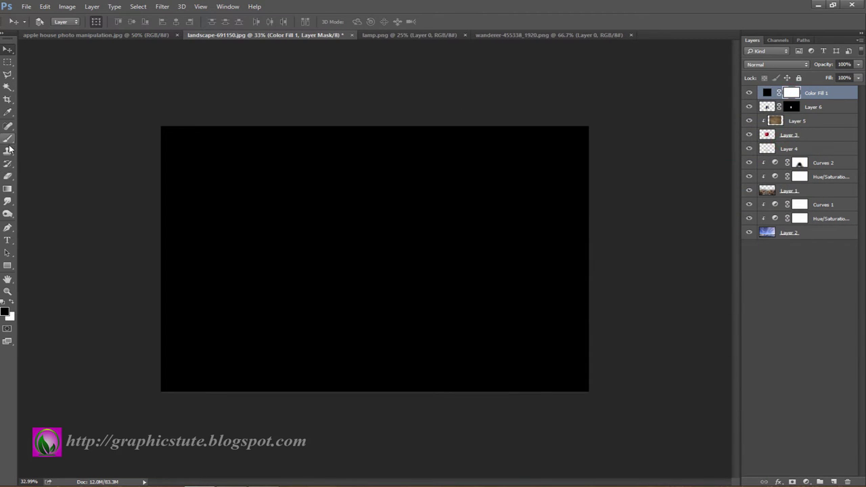
click(7, 189)
click(105, 21)
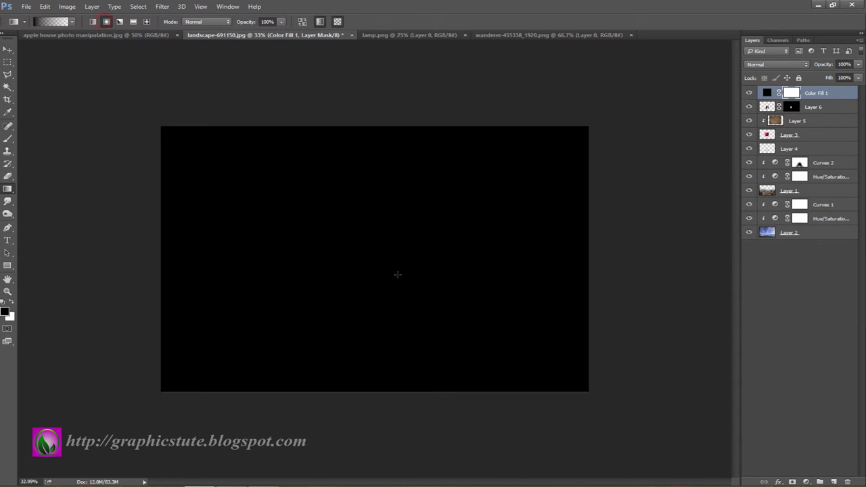
drag(371, 259, 656, 260)
Enlarge the black fill past the canvas edges, set it to 86% opacity, and nudge the door left.
click(8, 48)
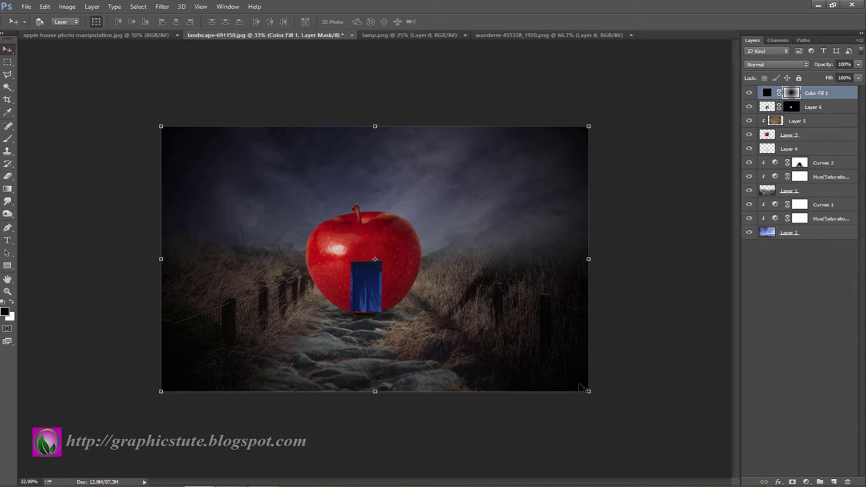
drag(588, 392, 629, 409)
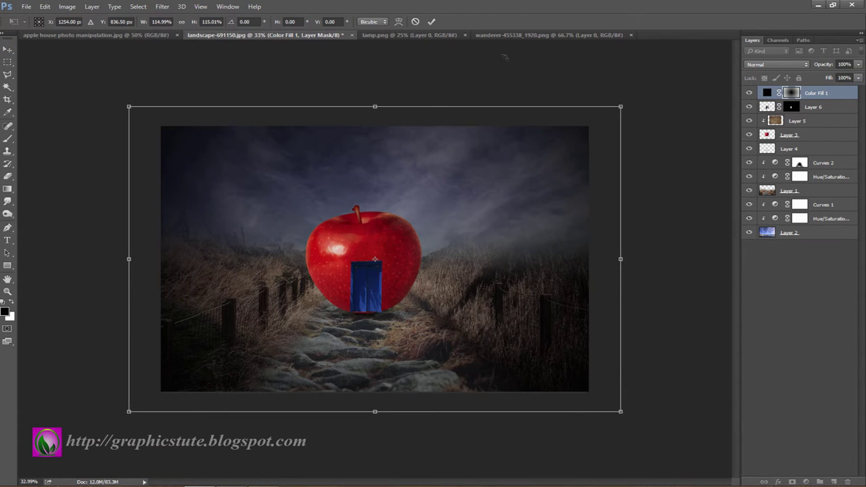
click(431, 21)
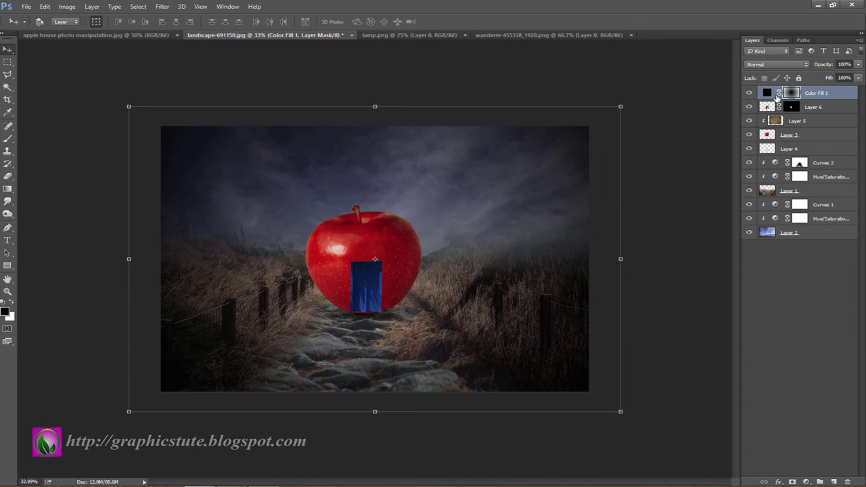
drag(825, 65, 810, 70)
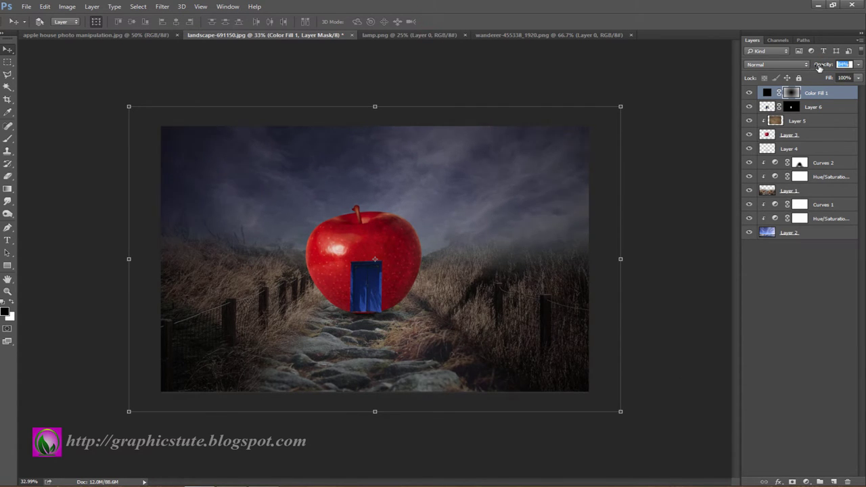
key(Return)
click(812, 107)
key(Left)
key(Left)
key(Left)
key(Left)
key(Left)
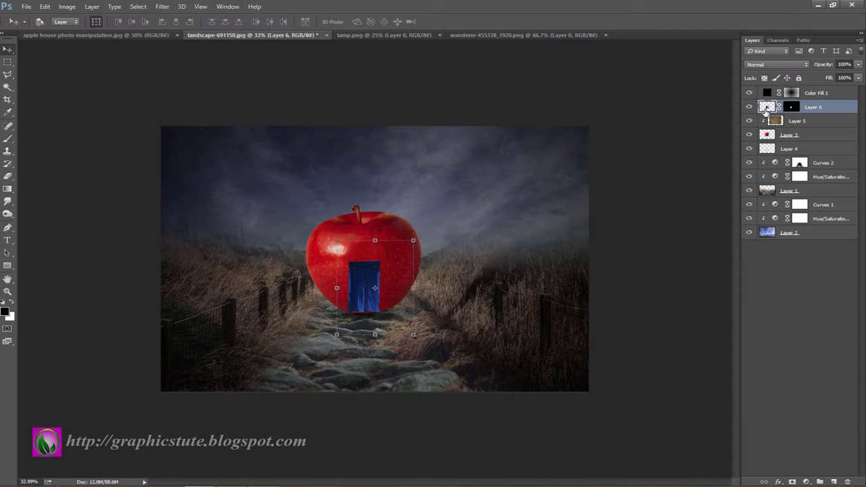
Lightly brush the vignette mask at 41% brush opacity along the bottom edge and corner.
click(791, 92)
key(b)
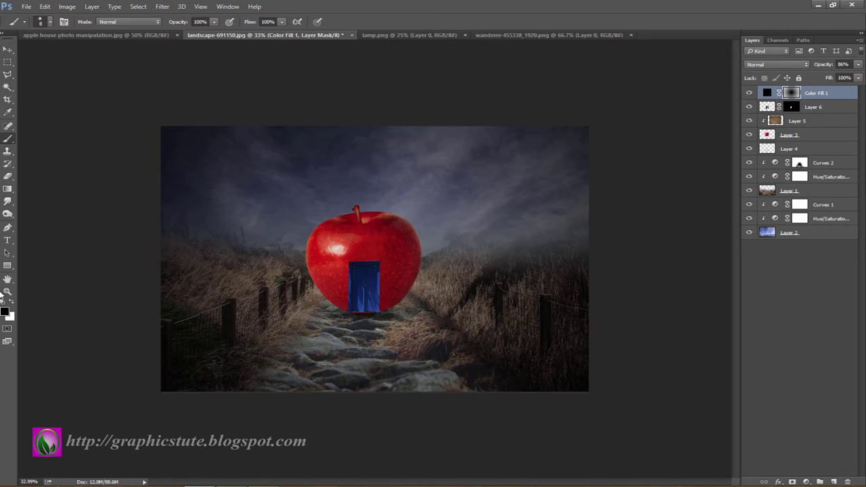
drag(182, 23, 155, 26)
click(49, 22)
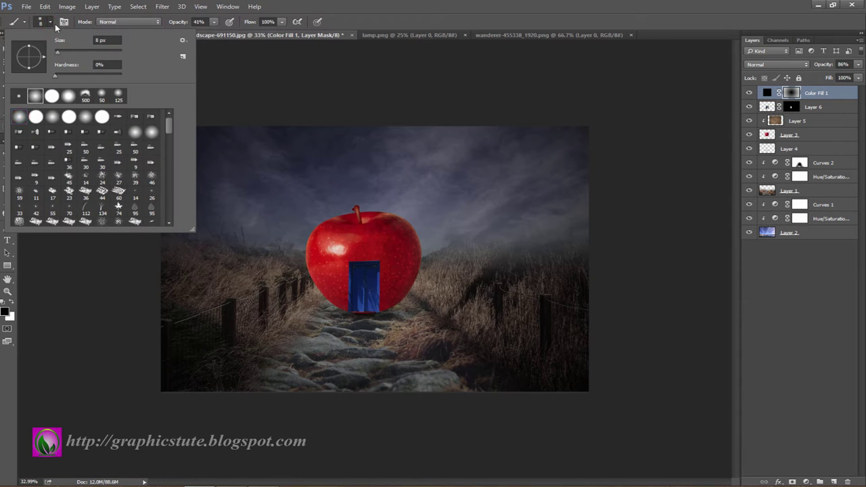
click(52, 24)
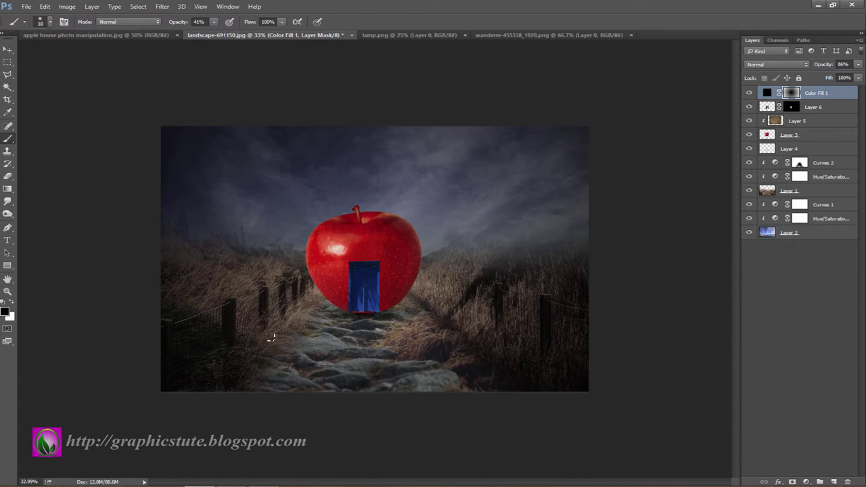
click(236, 332)
click(168, 363)
click(572, 375)
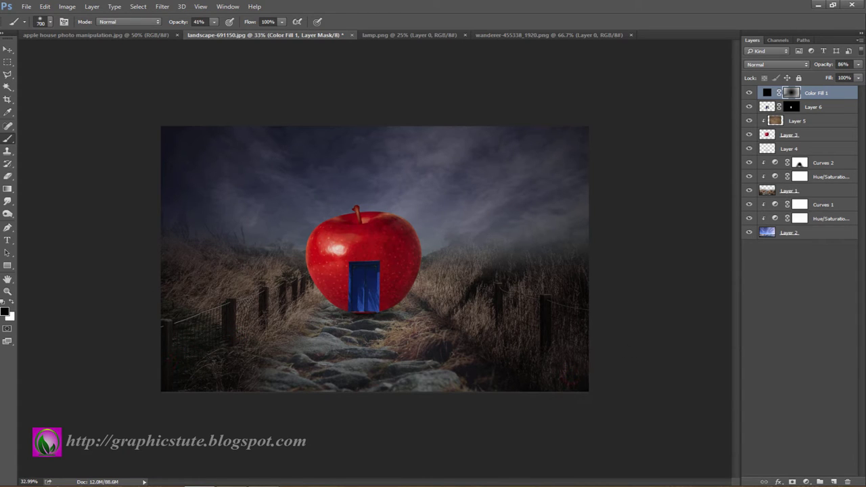
click(750, 93)
click(750, 94)
click(8, 50)
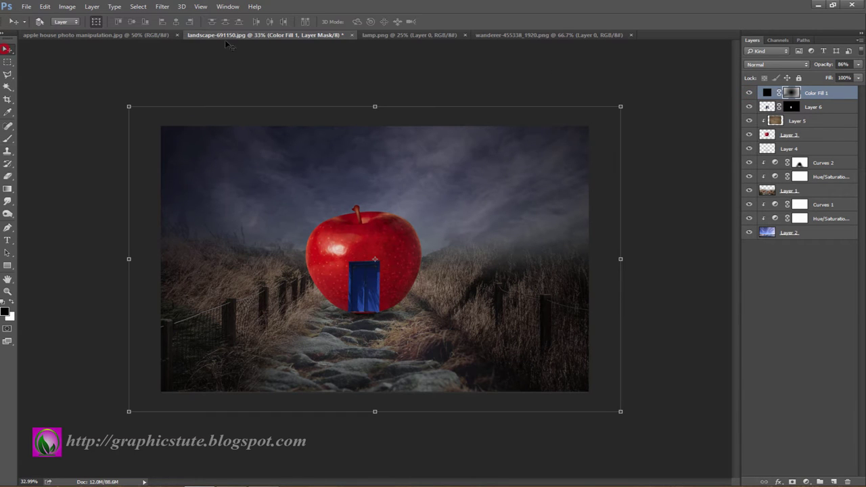
Drag the street lamp from lamp.png into the landscape and scale it to about 11% beside the apple.
click(389, 35)
drag(400, 309, 249, 45)
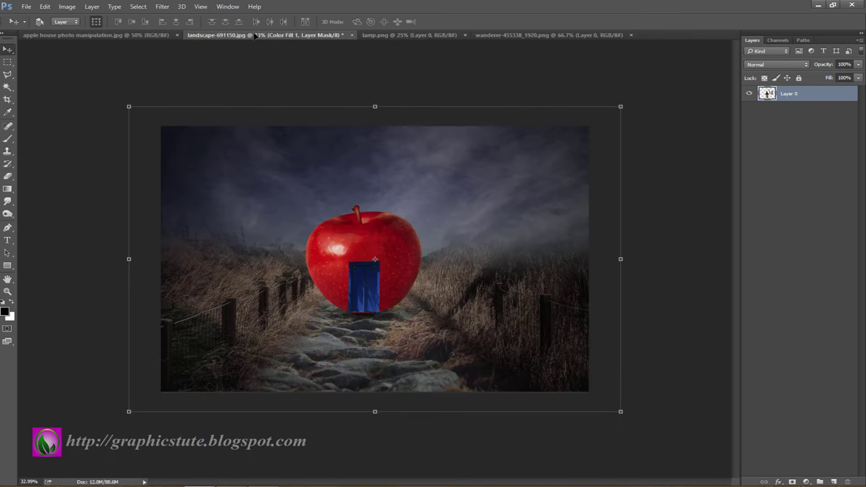
drag(248, 45, 371, 306)
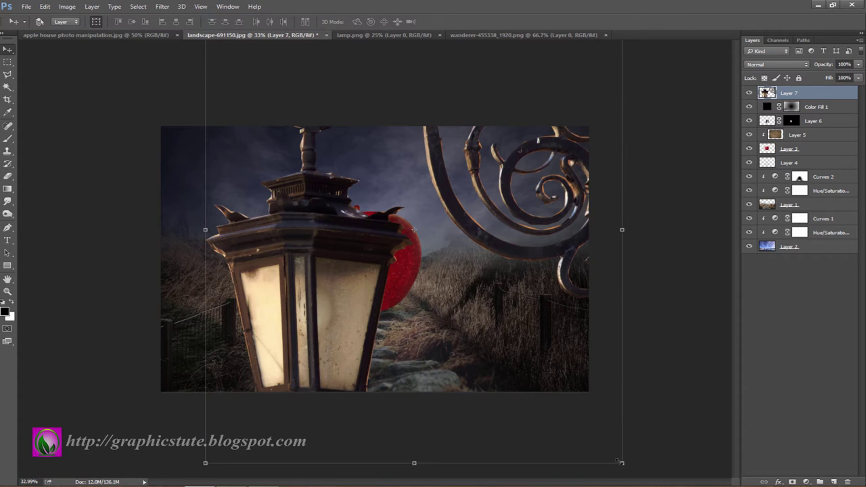
mouse_move(623, 464)
mouse_down()
mouse_move(580, 362)
mouse_move(429, 247)
mouse_move(247, 262)
mouse_move(279, 262)
mouse_up()
click(431, 21)
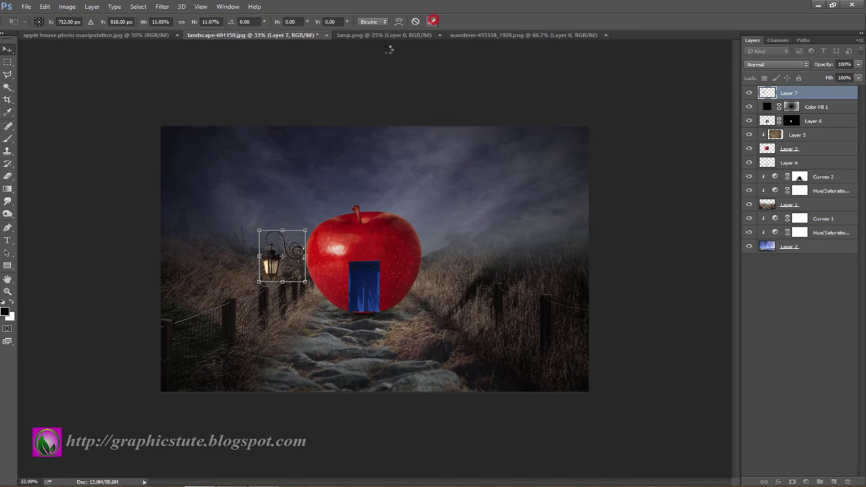
click(381, 35)
Close lamp.png and drag the backpacker from wanderer-455338_1920.png into the landscape.
click(439, 34)
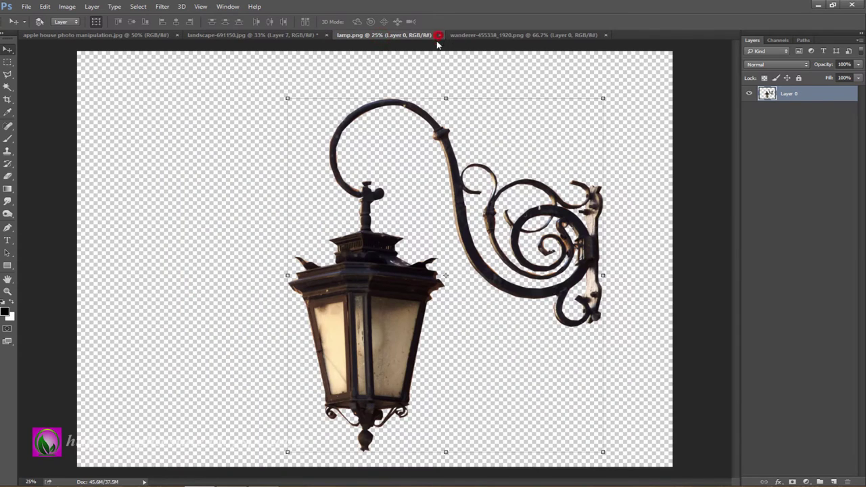
click(401, 34)
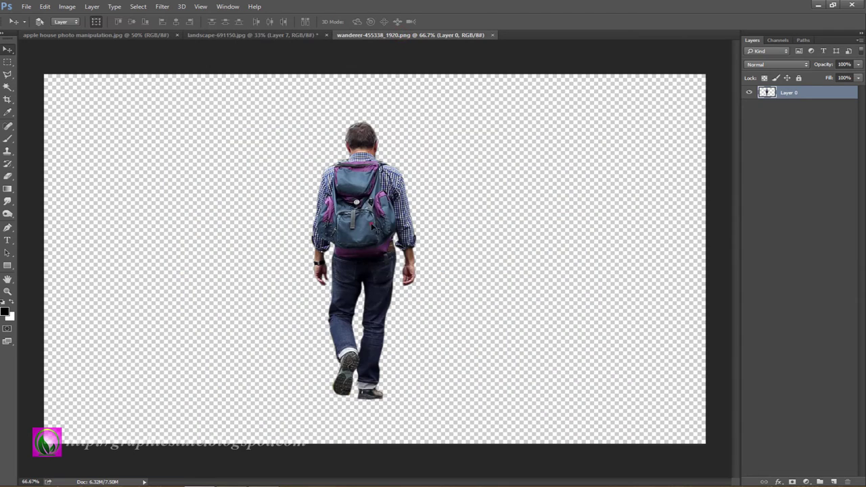
mouse_move(372, 224)
mouse_down()
mouse_move(284, 37)
mouse_move(358, 285)
mouse_up()
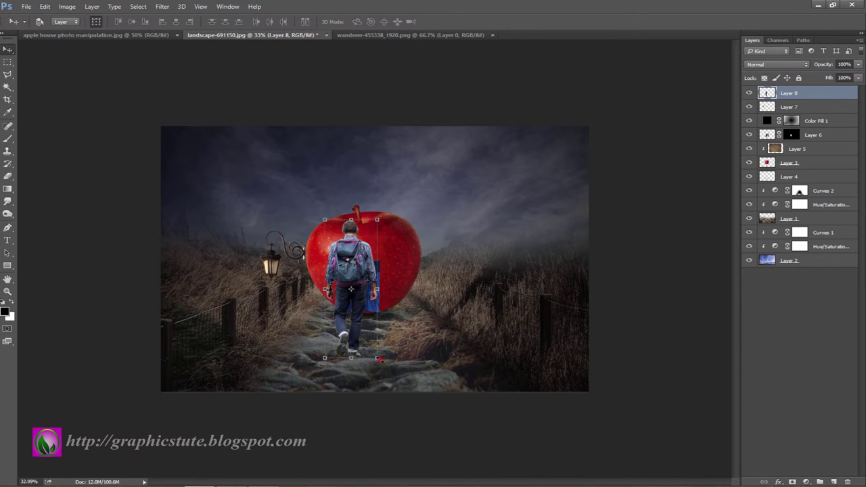
Scale the backpacker to about 55% and place him on the path toward the door.
drag(380, 359, 363, 319)
drag(352, 221, 375, 282)
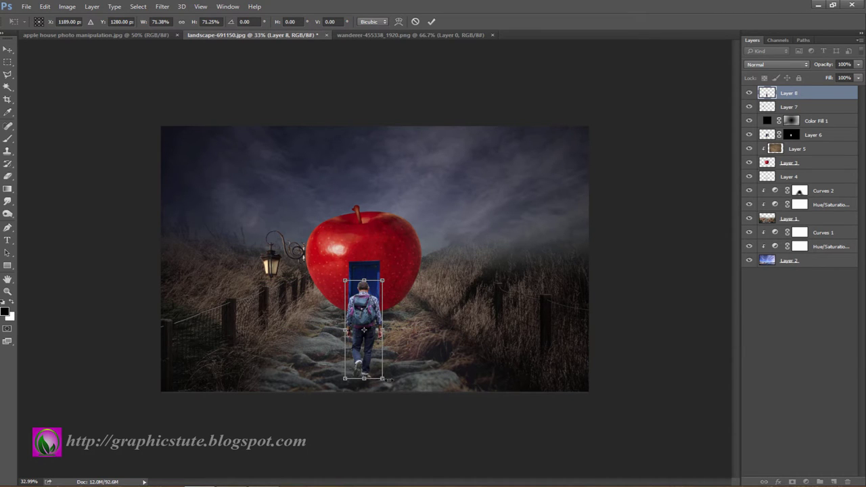
drag(382, 380, 378, 368)
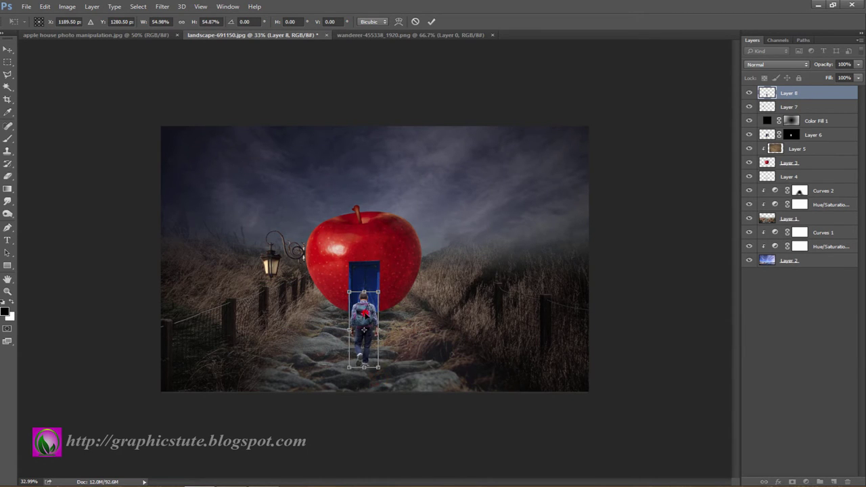
drag(366, 313, 366, 318)
click(431, 22)
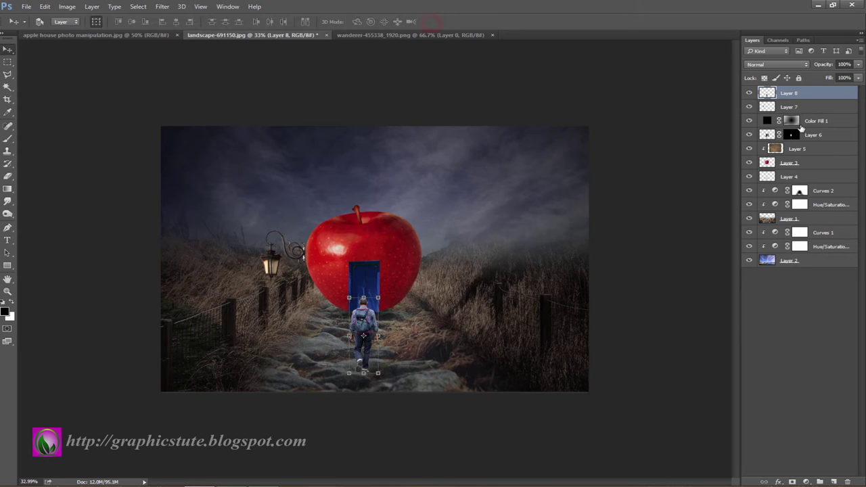
Scale Layers 4–7 (apple, door, lamp) together to about 112% and move them up slightly.
click(807, 108)
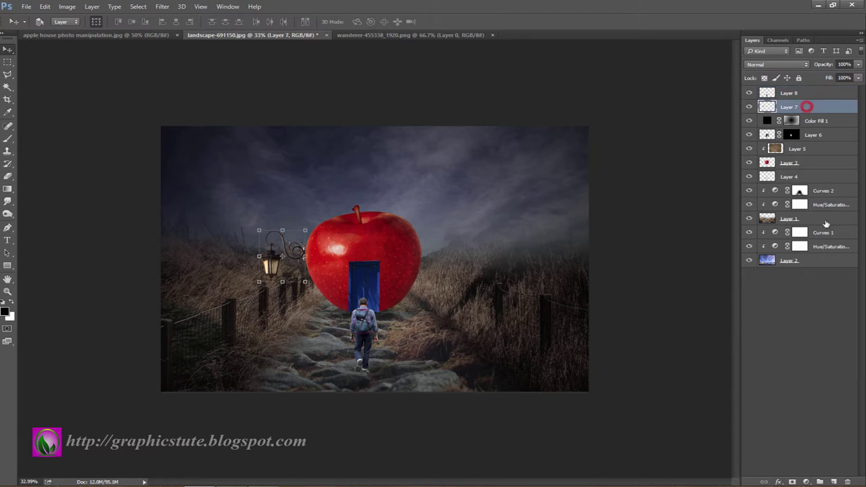
shift+click(795, 178)
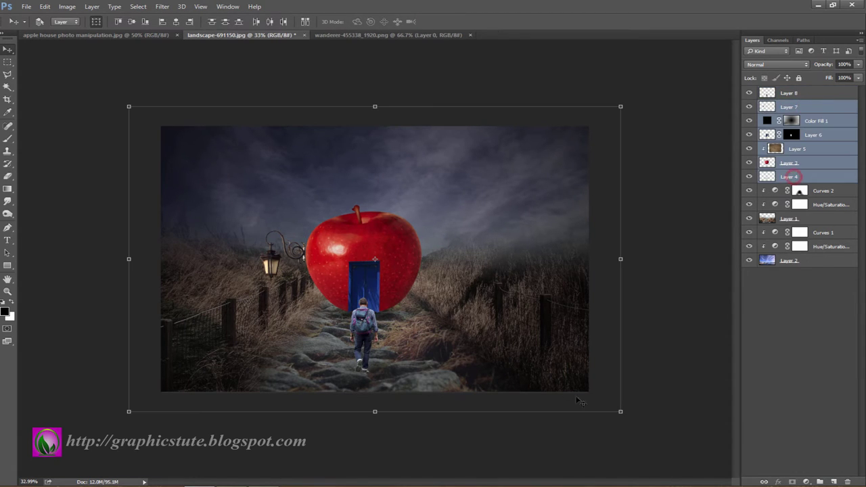
drag(622, 412, 658, 426)
drag(395, 276, 401, 259)
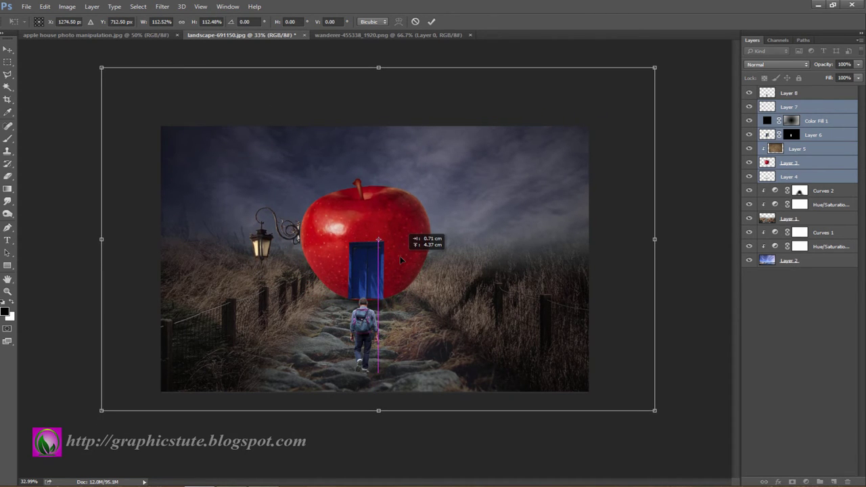
click(431, 21)
Enlarge the backpacker on Layer 8 to about 122%, set him below the door, and zoom in.
click(796, 93)
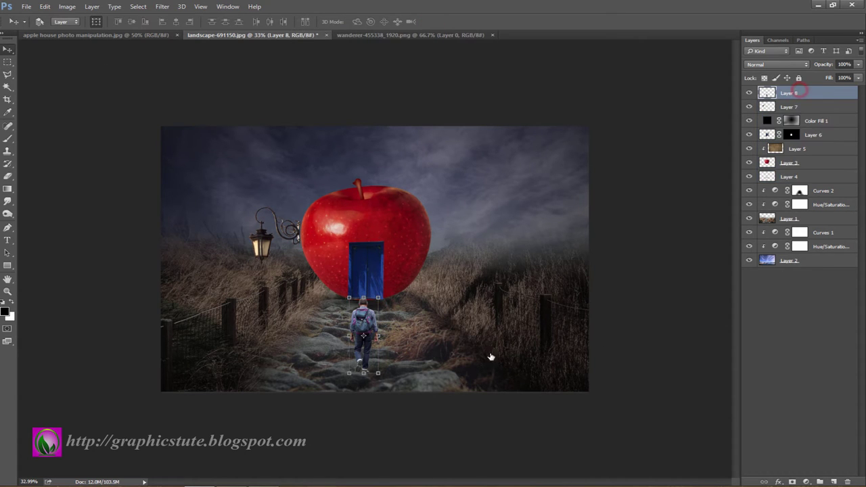
drag(381, 373, 383, 381)
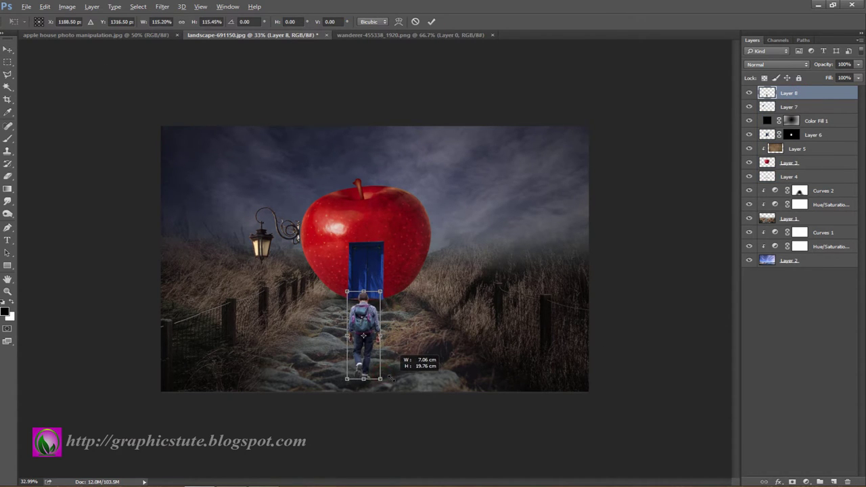
drag(363, 335, 357, 329)
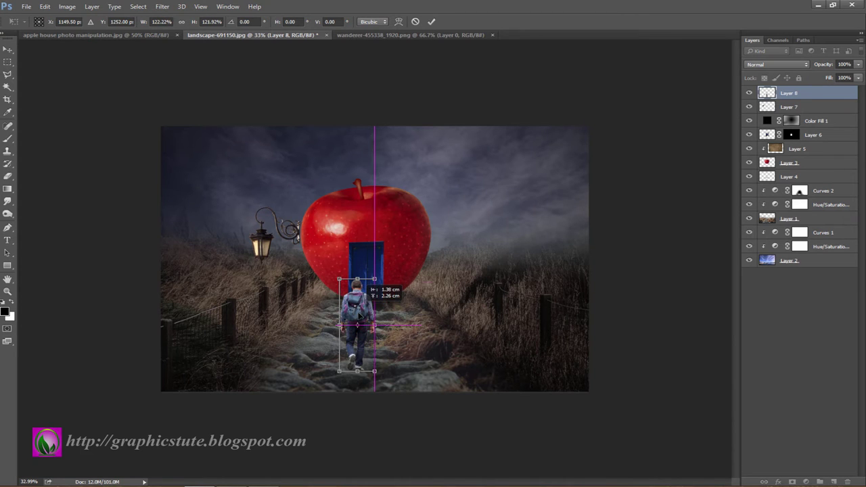
click(432, 21)
key(z)
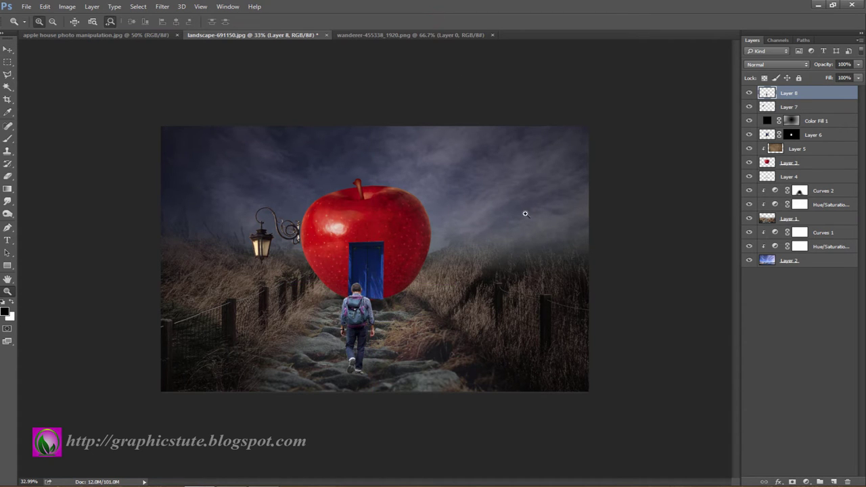
mouse_move(503, 245)
mouse_down()
mouse_move(535, 259)
mouse_move(449, 282)
mouse_move(568, 161)
mouse_up()
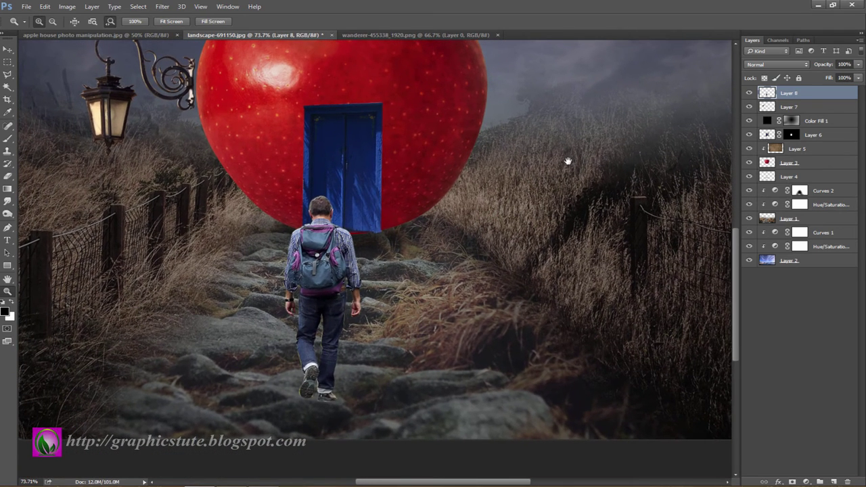
Nudge the backpacker right and down, then add an empty Layer 9 above the lamp's layer.
click(7, 49)
drag(336, 271, 344, 278)
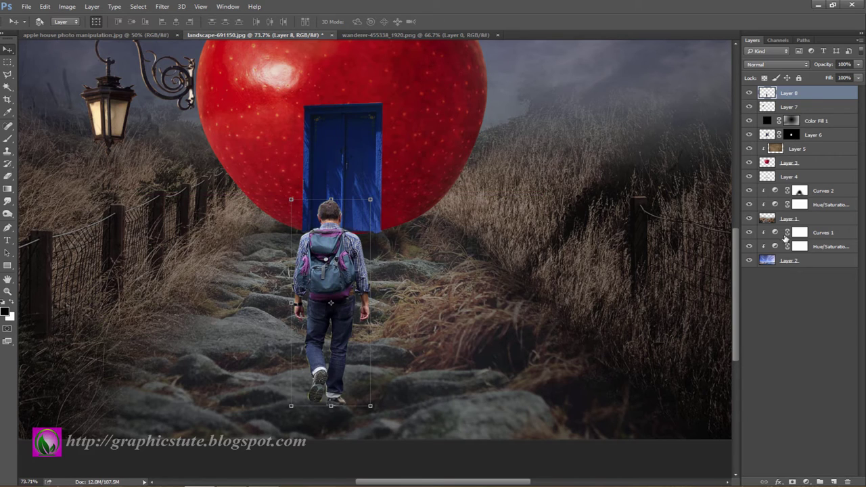
click(802, 107)
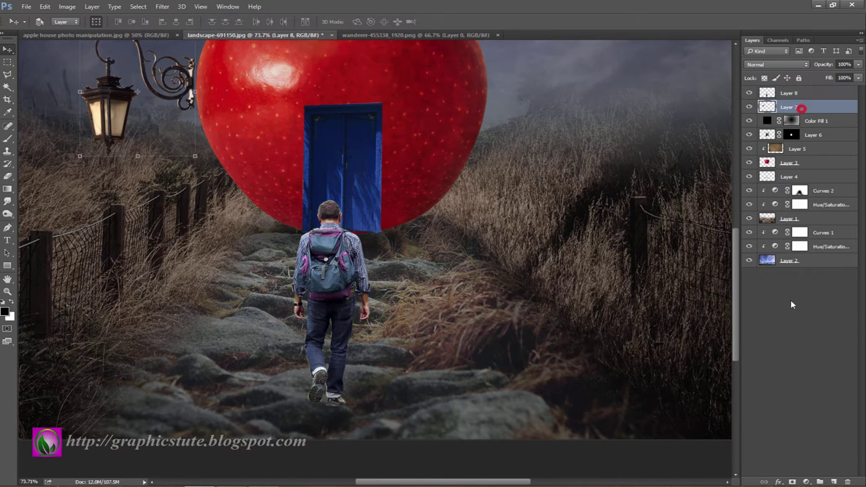
click(808, 481)
click(744, 386)
click(834, 482)
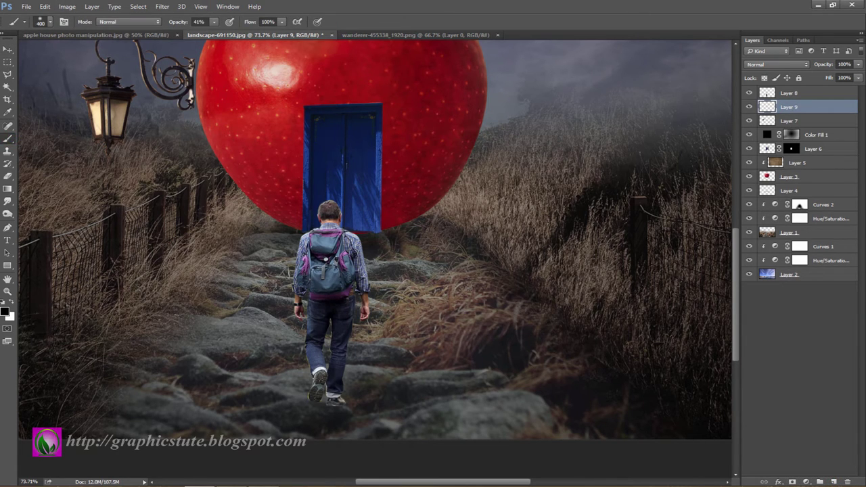
Make the brush smaller and reselect the backpacker's Layer 8.
key(bracketleft)
key(bracketleft)
key(bracketleft)
click(792, 92)
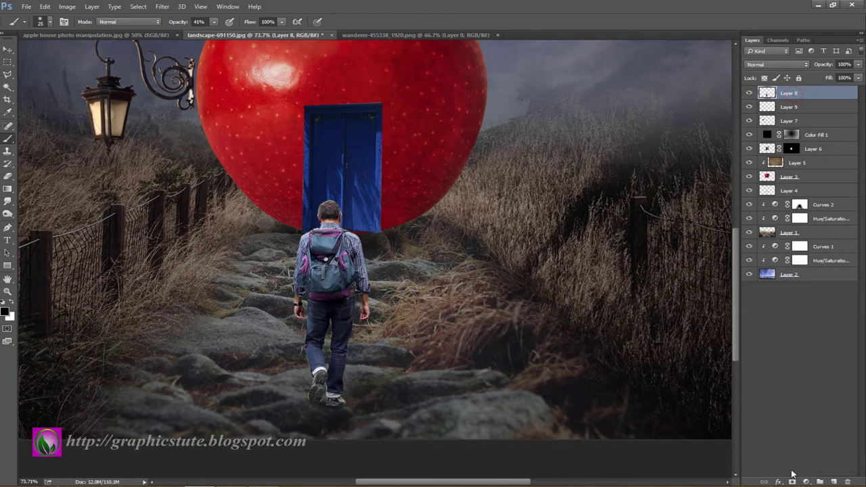
click(806, 482)
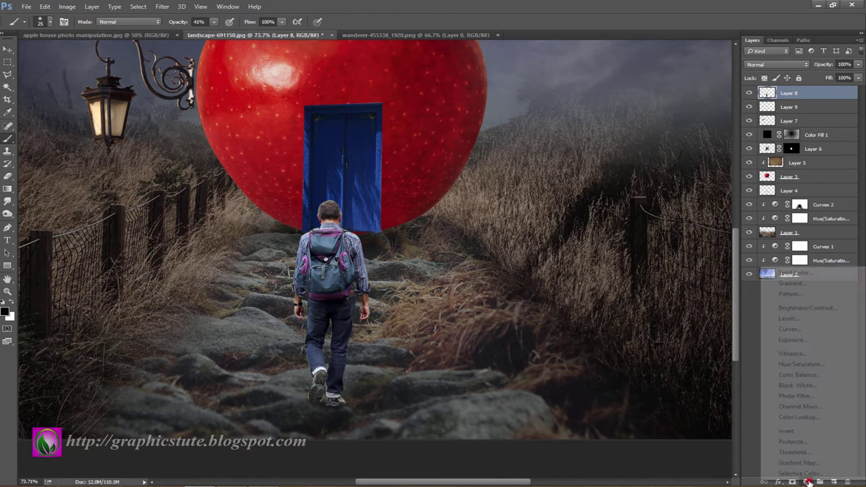
Add a Curves adjustment clipped to the backpacker and lower the curve to darken him.
click(790, 329)
click(691, 352)
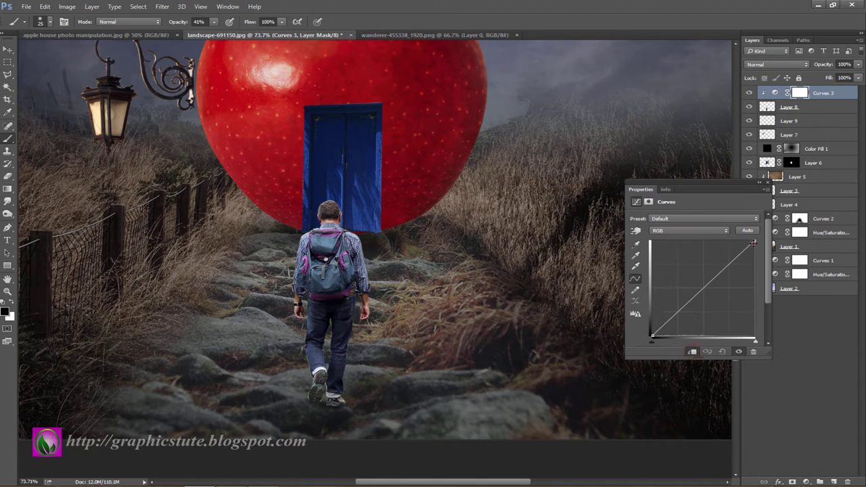
drag(754, 242, 754, 276)
click(706, 305)
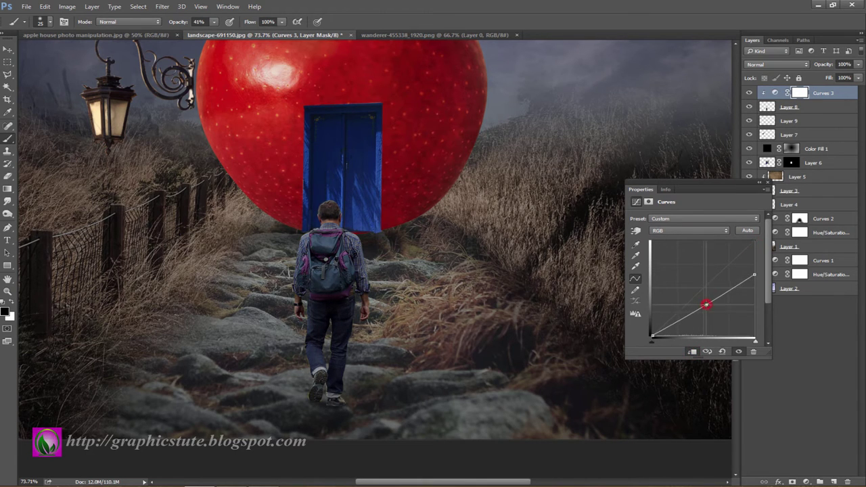
click(766, 183)
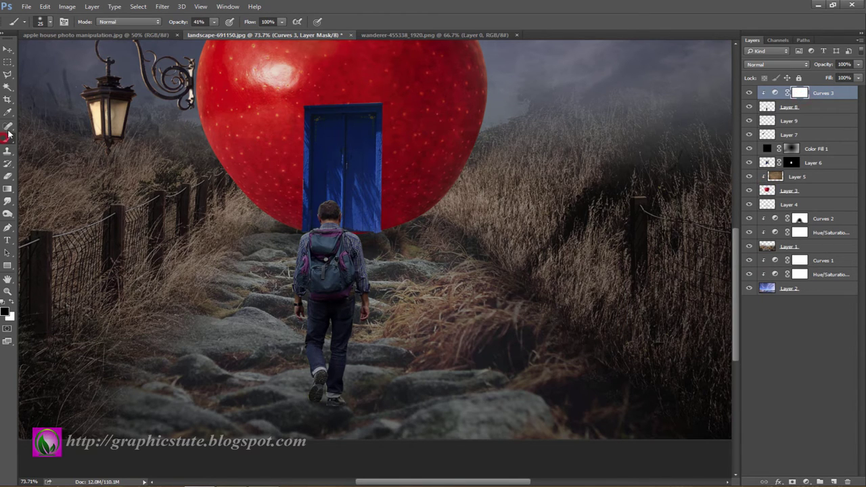
At 100% brush opacity, paint the Curves mask to restore light on both shoulders.
drag(173, 22, 231, 22)
mouse_move(352, 230)
mouse_down()
mouse_move(369, 271)
mouse_move(370, 311)
mouse_up()
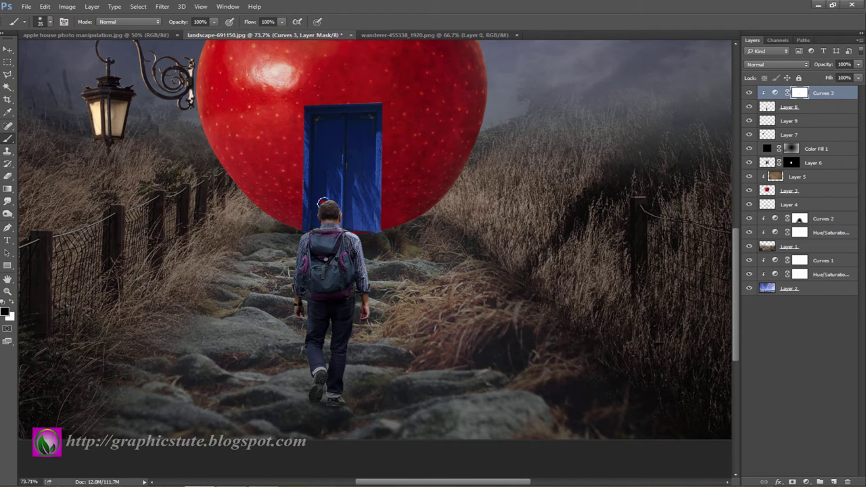
mouse_move(319, 209)
mouse_down()
mouse_move(299, 237)
mouse_move(291, 292)
mouse_up()
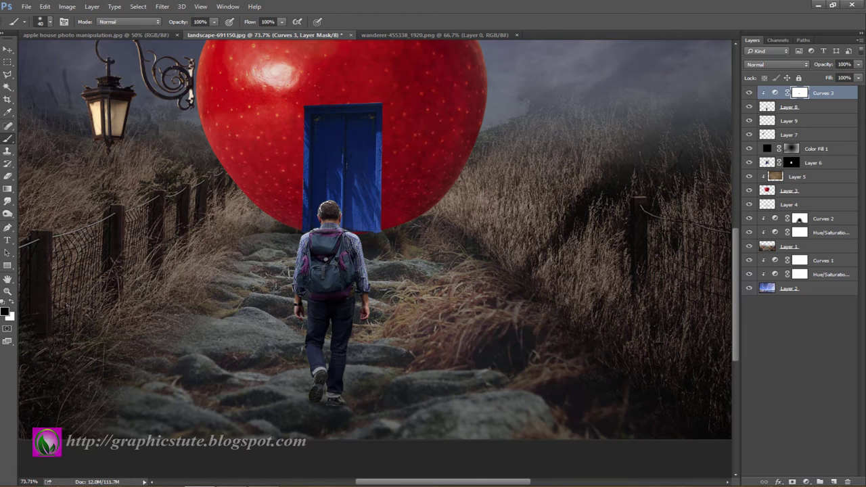
Restore light on the man's head and hair rim, then toggle the Curves layer to compare.
key(bracketright)
click(328, 204)
click(317, 200)
click(320, 204)
click(749, 94)
click(749, 93)
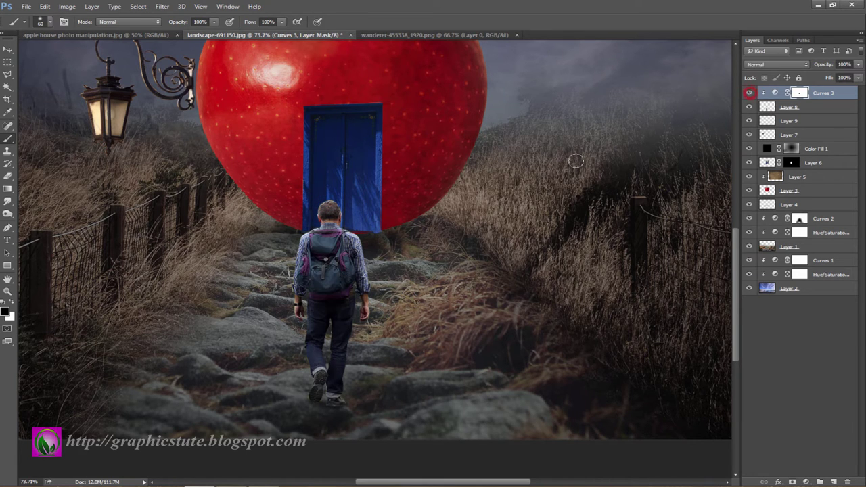
Duplicate the backpacker's layer and fill its silhouette solid black.
click(791, 108)
key(ctrl+j)
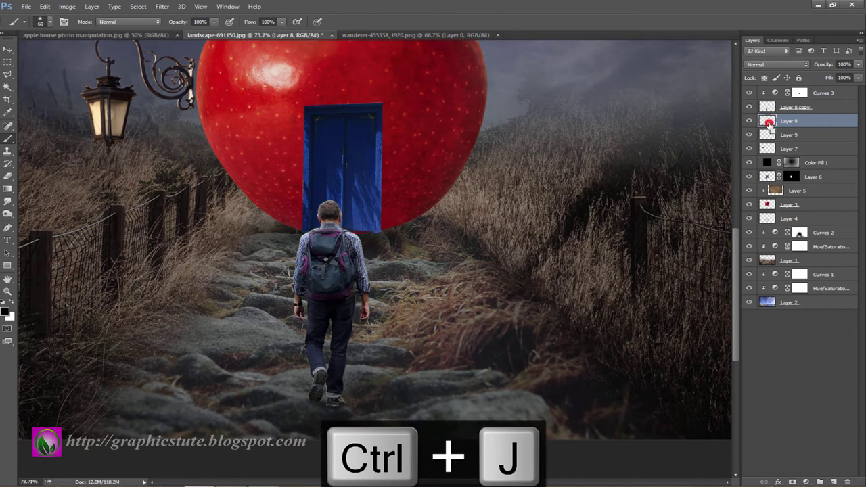
ctrl+click(768, 121)
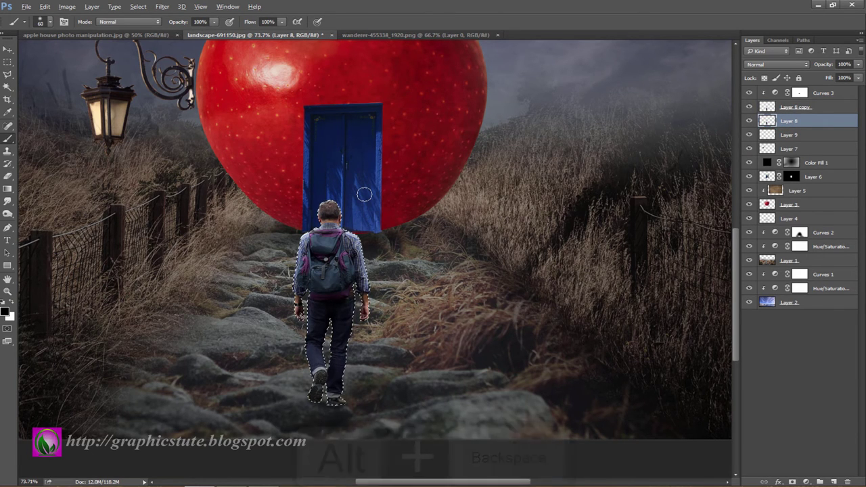
key(alt+BackSpace)
key(ctrl+d)
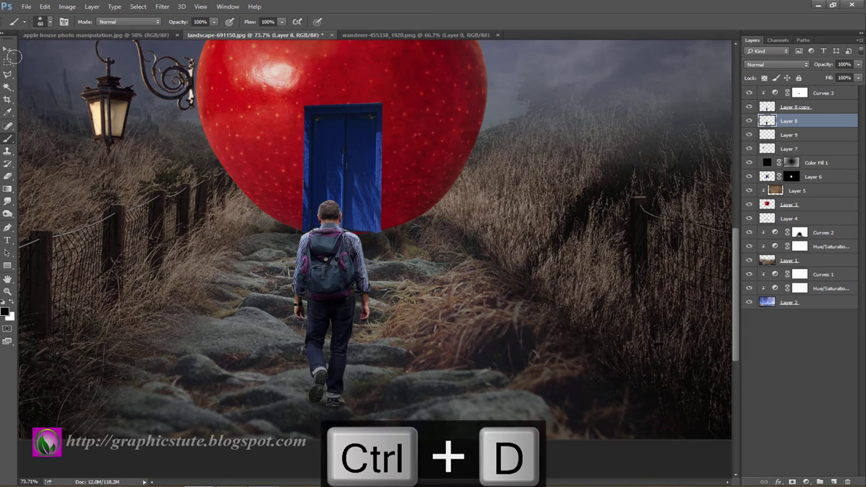
Skew the black silhouette flat across the path and set its opacity to 44%.
key(v)
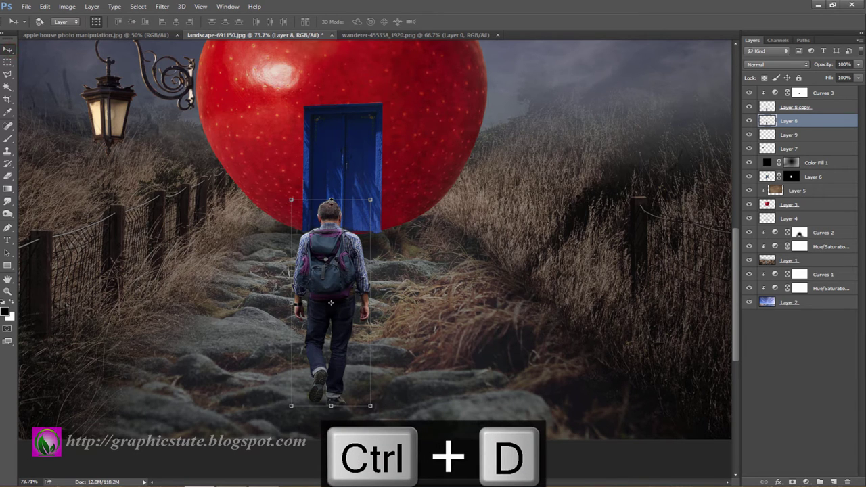
key(ctrl+t)
mouse_move(331, 200)
mouse_down()
mouse_move(545, 407)
mouse_move(546, 383)
mouse_up()
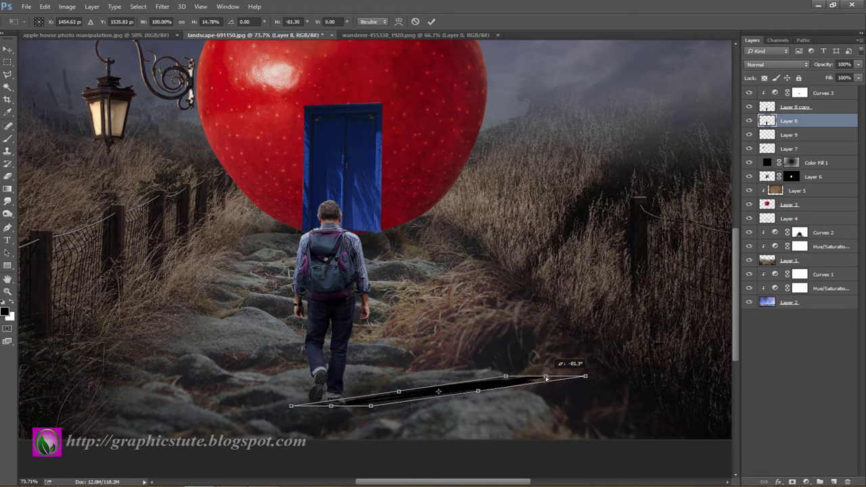
click(431, 21)
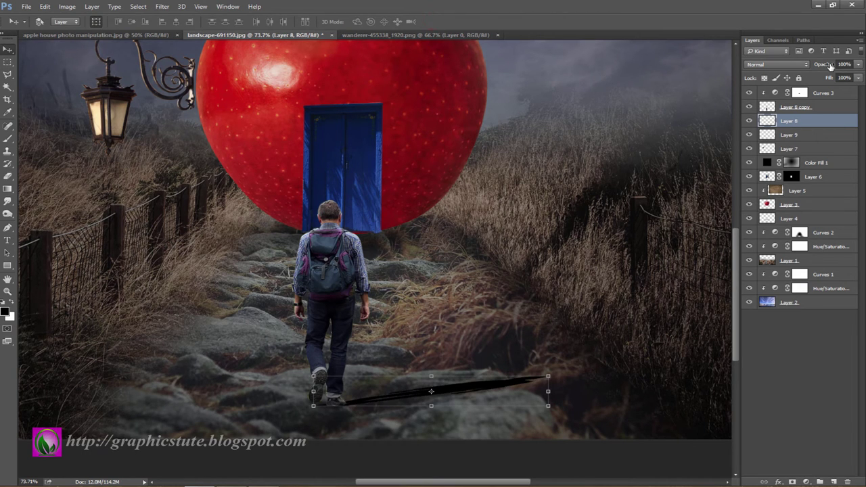
drag(830, 64, 799, 70)
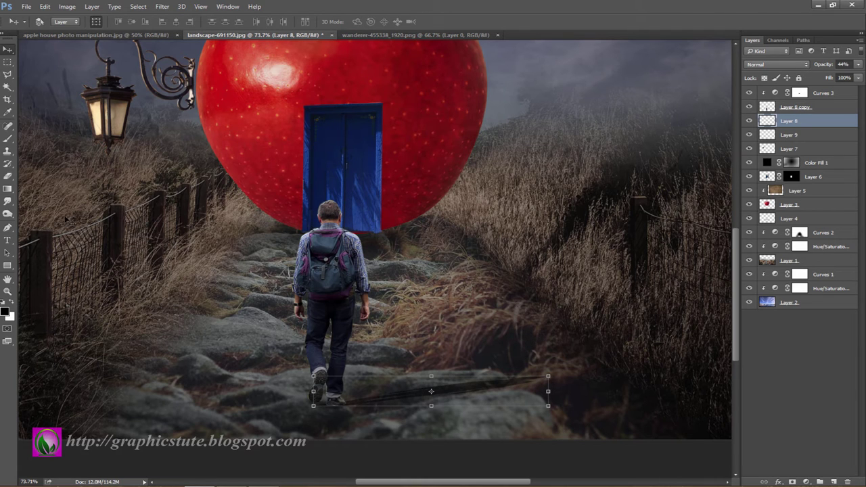
click(7, 292)
drag(299, 307, 174, 106)
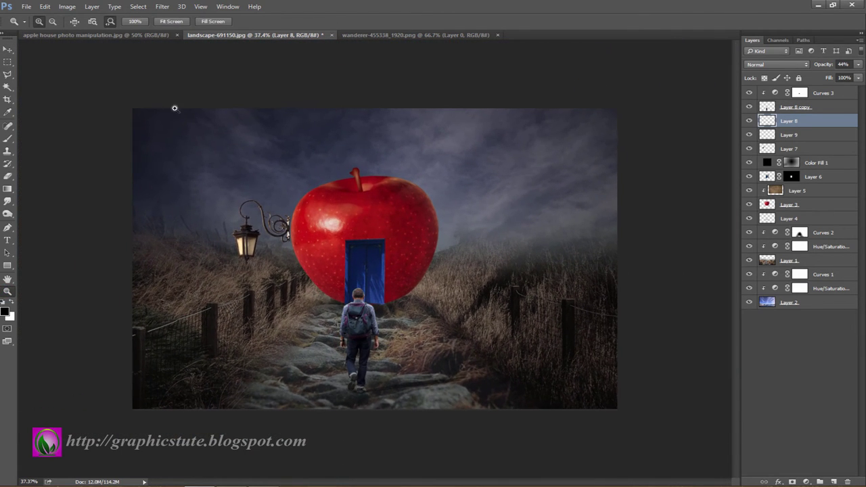
Toggle Layer 9, the shadow and the lantern layers off and on to compare their effect.
click(787, 108)
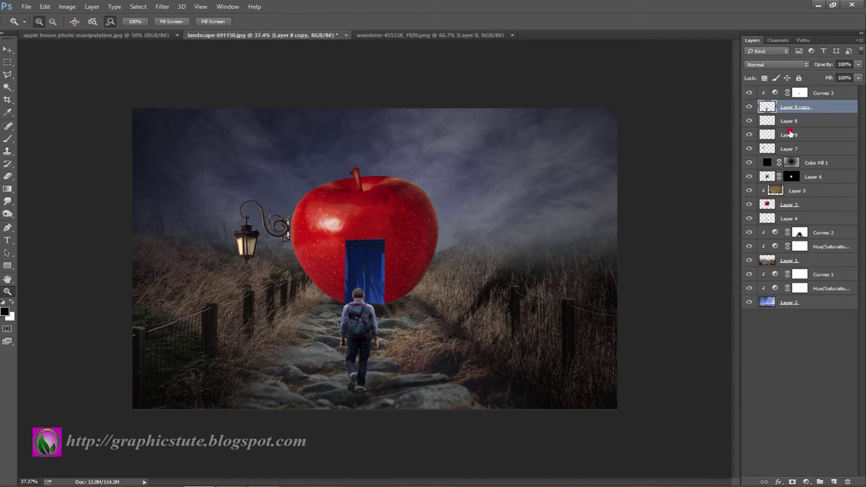
click(790, 134)
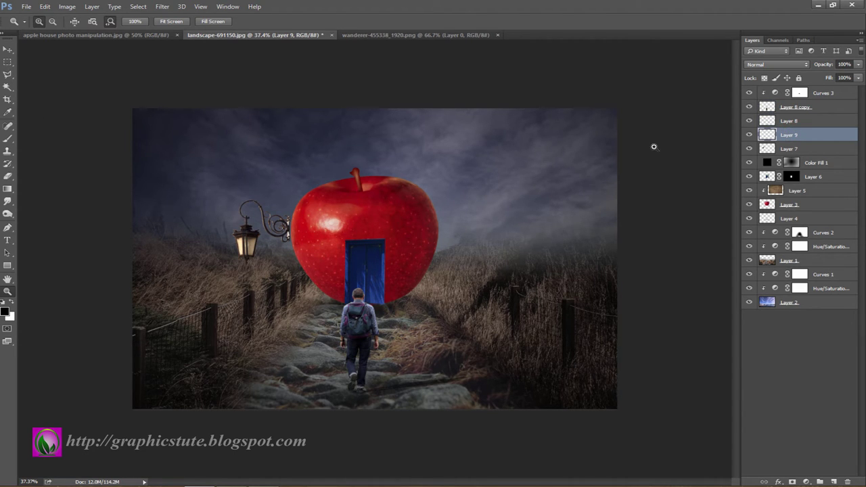
click(749, 135)
click(749, 135)
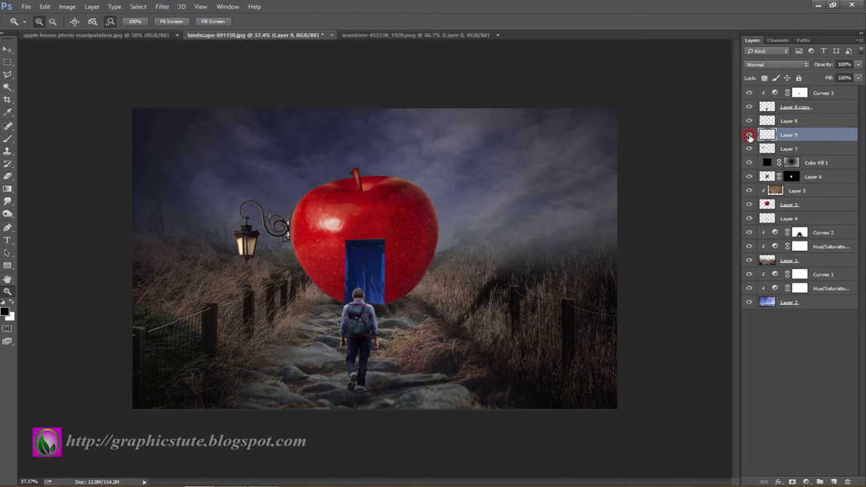
click(784, 121)
click(749, 121)
click(749, 121)
click(750, 120)
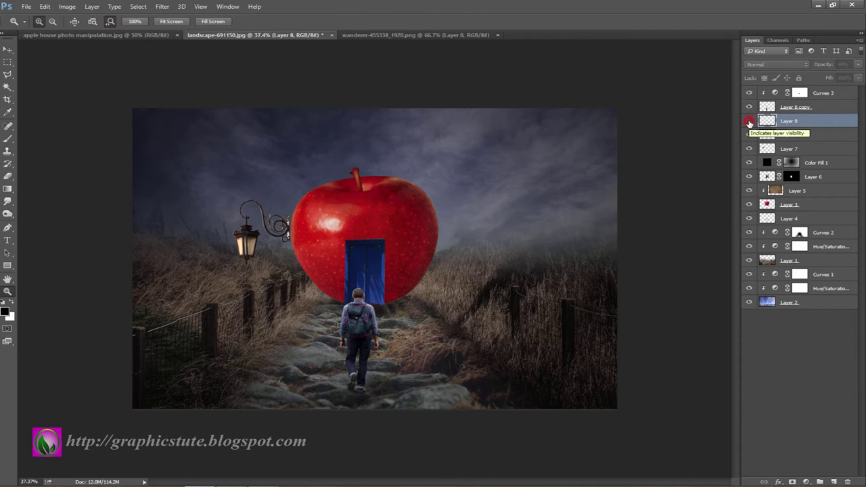
click(749, 120)
click(768, 148)
click(749, 148)
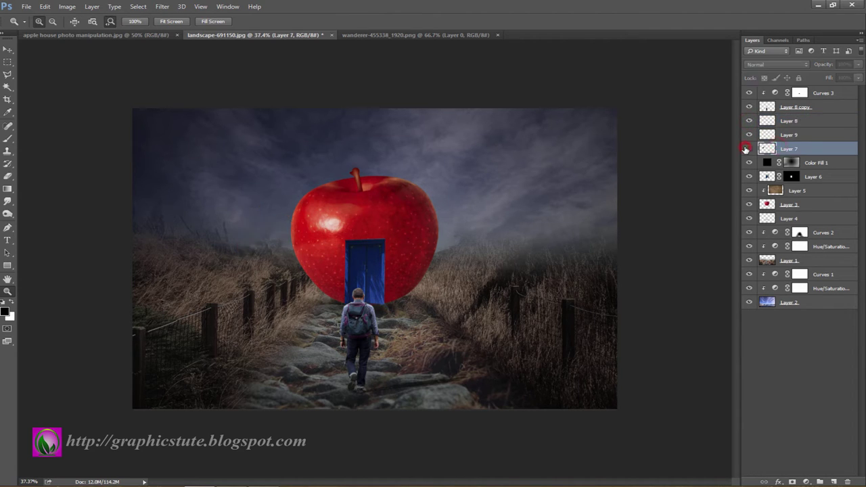
click(749, 149)
Shrink the lantern to about 82.57% and move it right against the apple's left side.
click(7, 49)
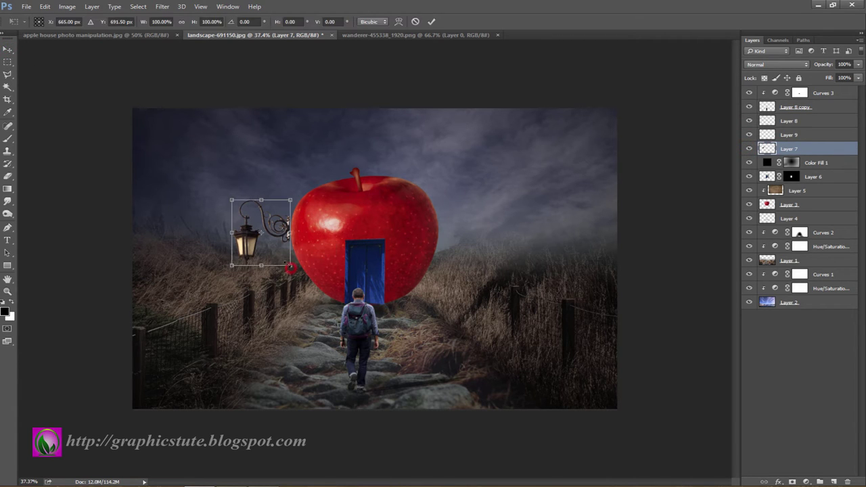
mouse_move(290, 266)
mouse_down()
mouse_move(280, 254)
mouse_move(296, 233)
mouse_up()
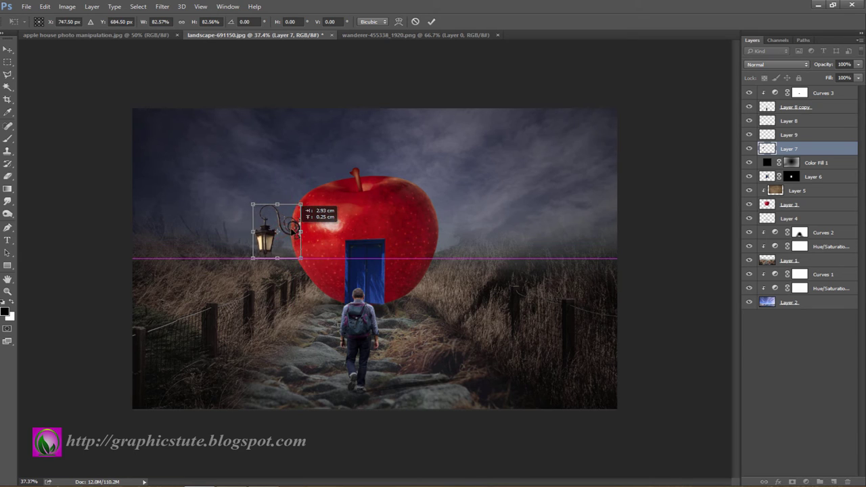
click(432, 21)
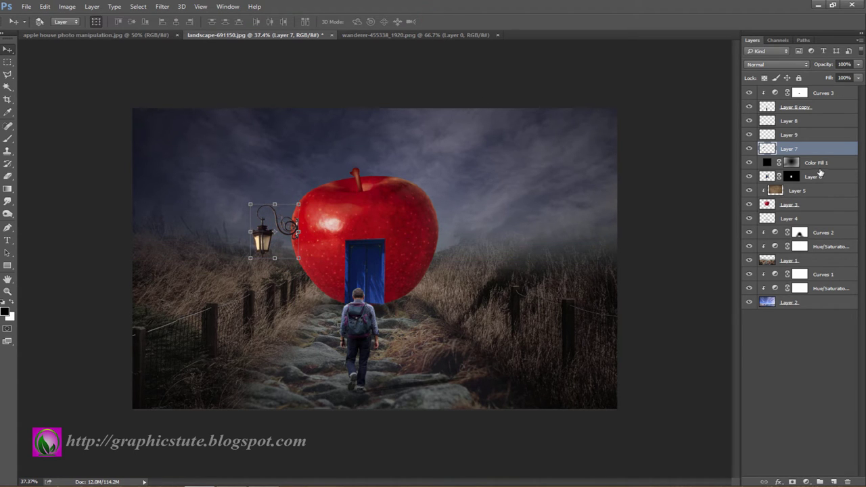
Add an empty Layer 10 above Color Fill 1 and zoom in on the walking man.
click(820, 168)
click(834, 481)
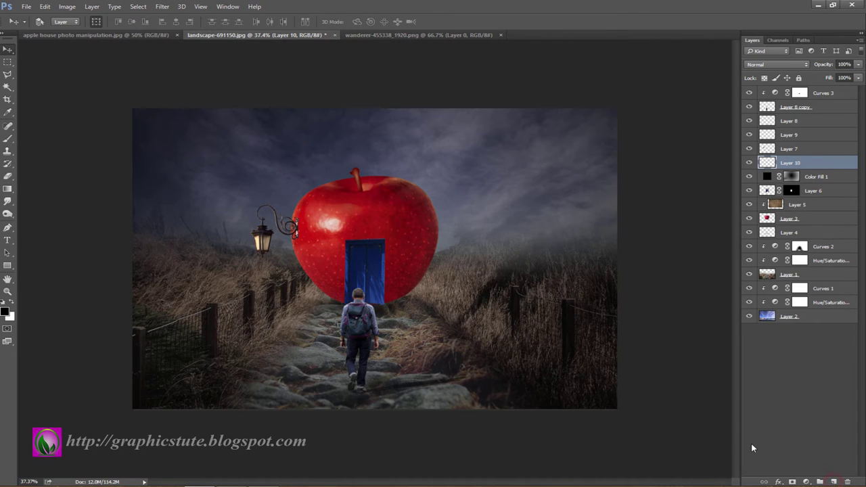
key(z)
click(357, 305)
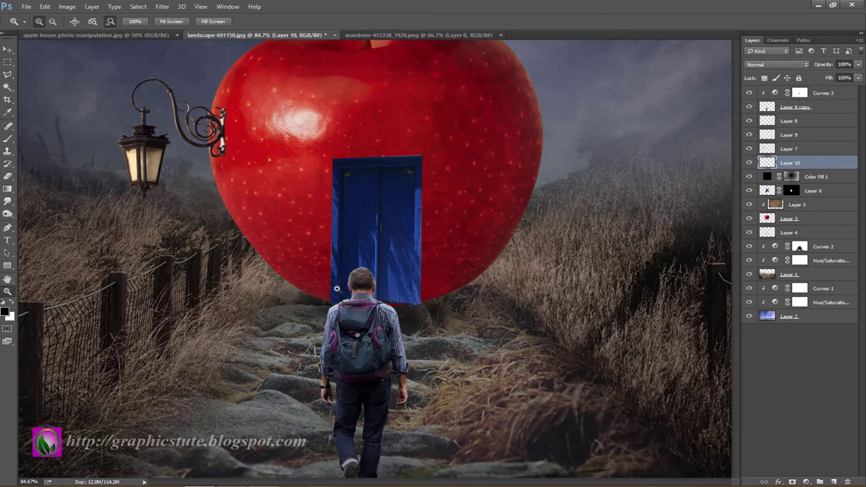
Select the Brush tool and shrink it to size 30.
click(8, 138)
key(bracketleft)
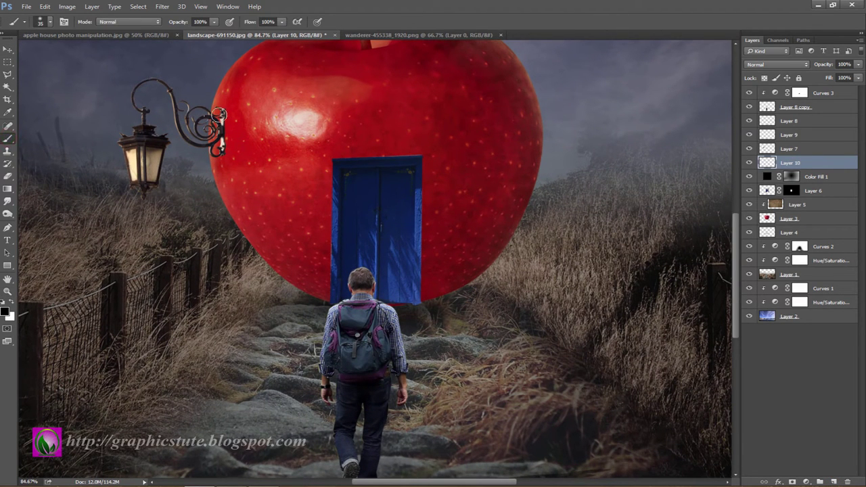
key(bracketleft)
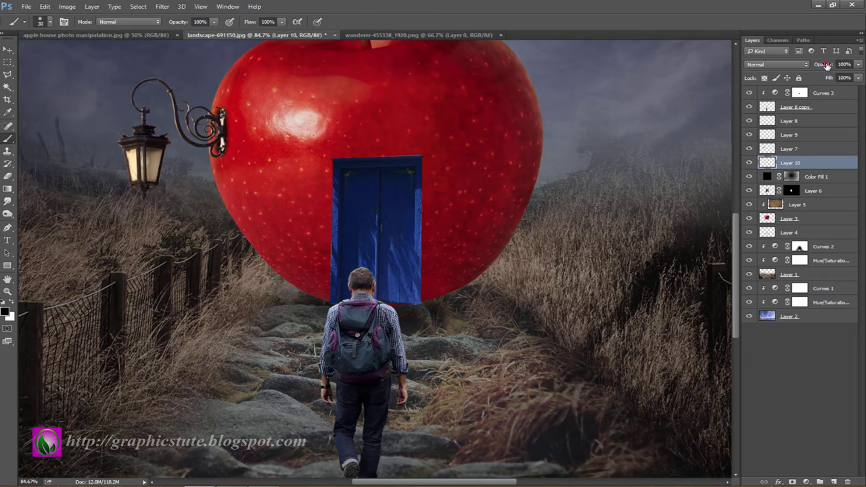
Lower Layer 10's opacity to 66%, toggling it to compare before and after.
drag(827, 65, 809, 67)
key(Return)
click(750, 163)
click(750, 163)
click(750, 163)
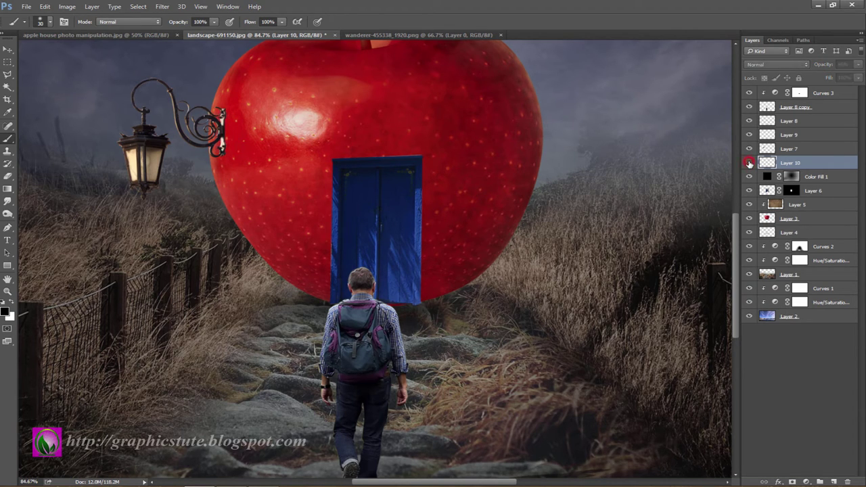
click(749, 163)
click(749, 163)
Darken Layer 7 with a clipped Brightness/Contrast adjustment at brightness -30.
click(788, 149)
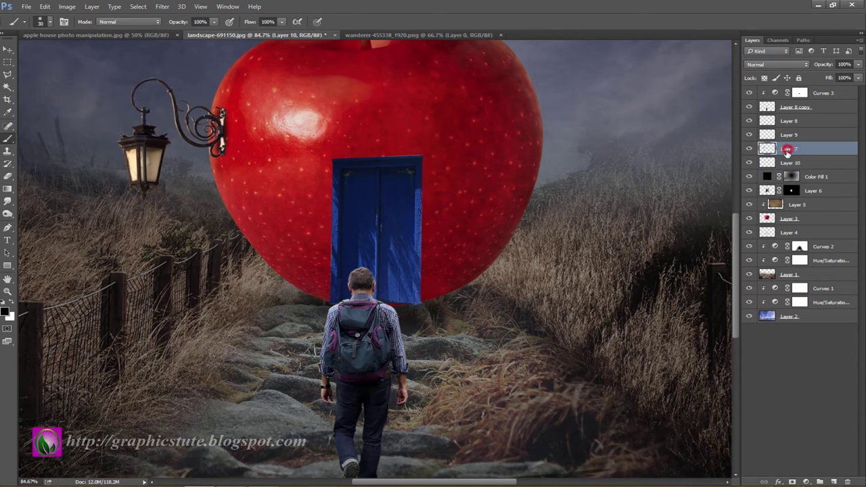
click(805, 480)
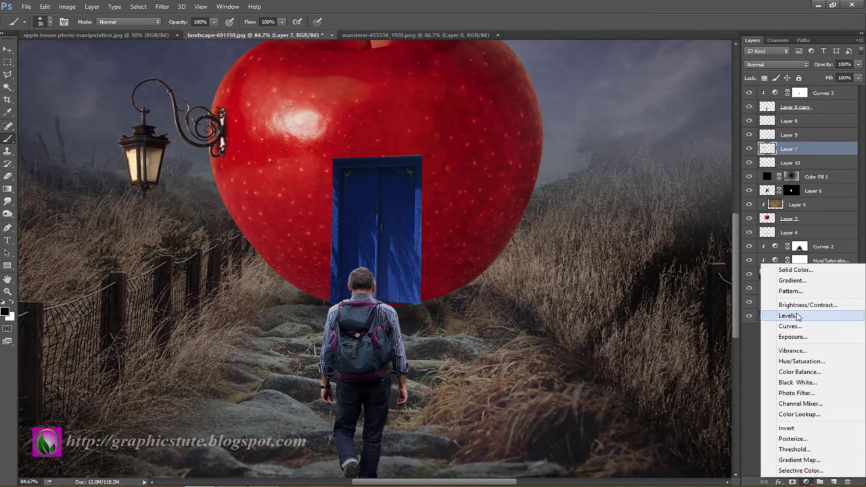
click(805, 304)
click(693, 351)
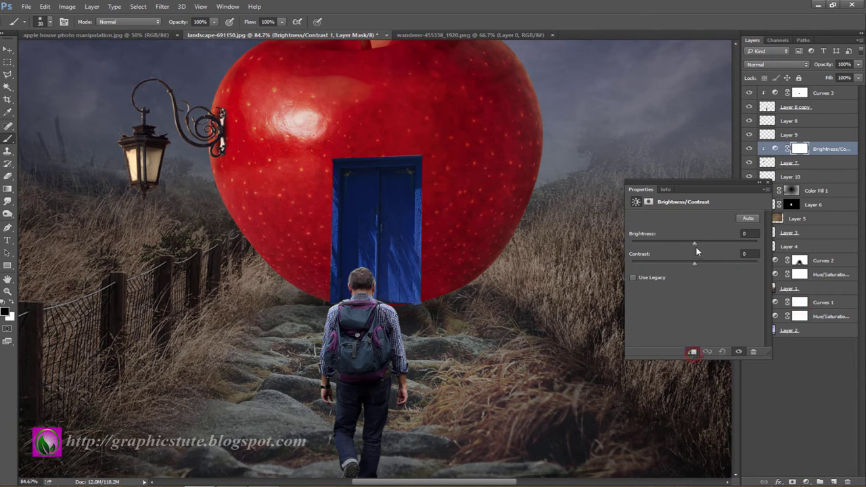
drag(694, 242, 683, 243)
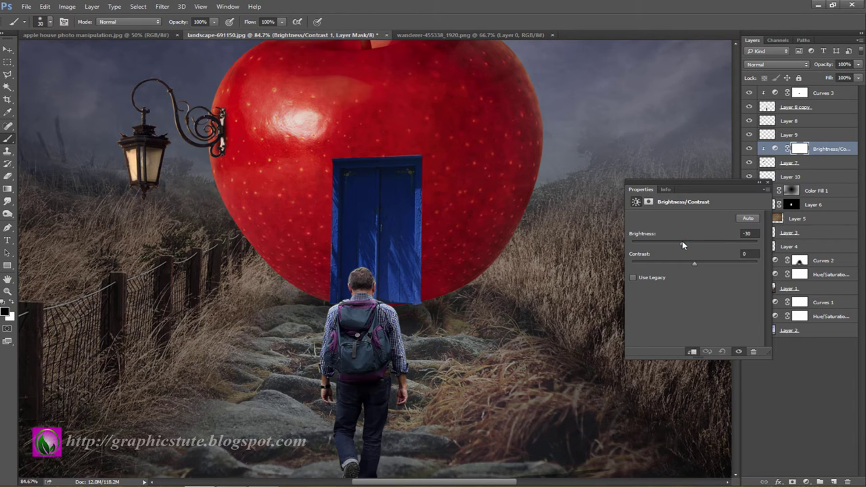
click(769, 184)
click(749, 149)
click(749, 149)
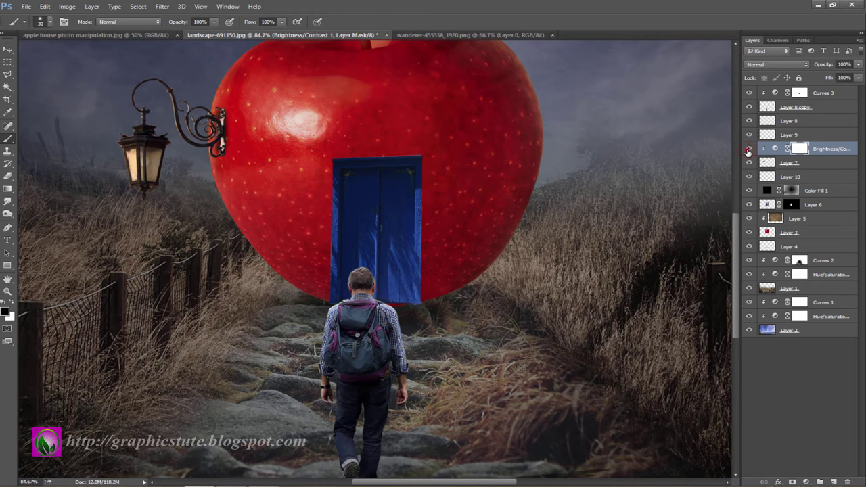
click(749, 148)
click(749, 149)
Zoom out and add a linear 90° Gradient Fill layer above Layer 10.
click(7, 291)
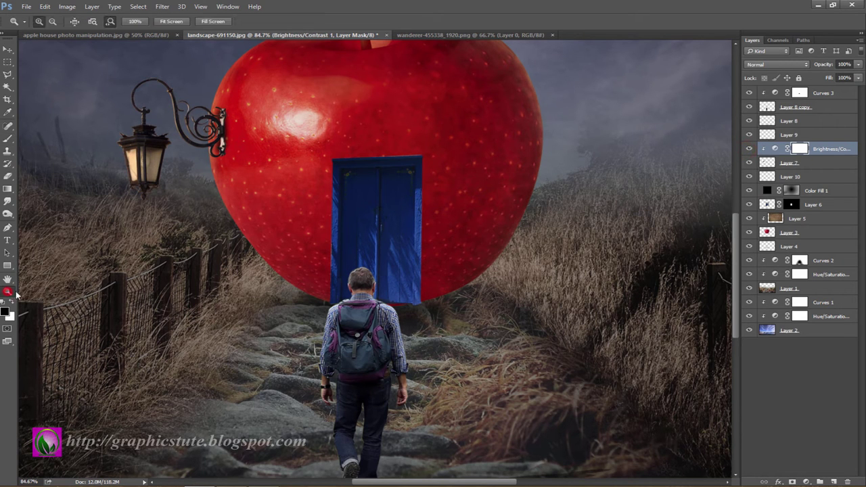
drag(493, 373, 451, 317)
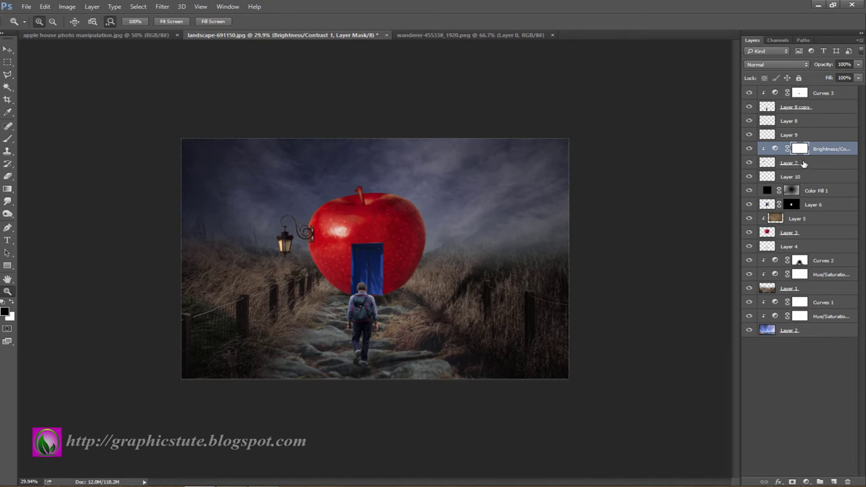
click(801, 178)
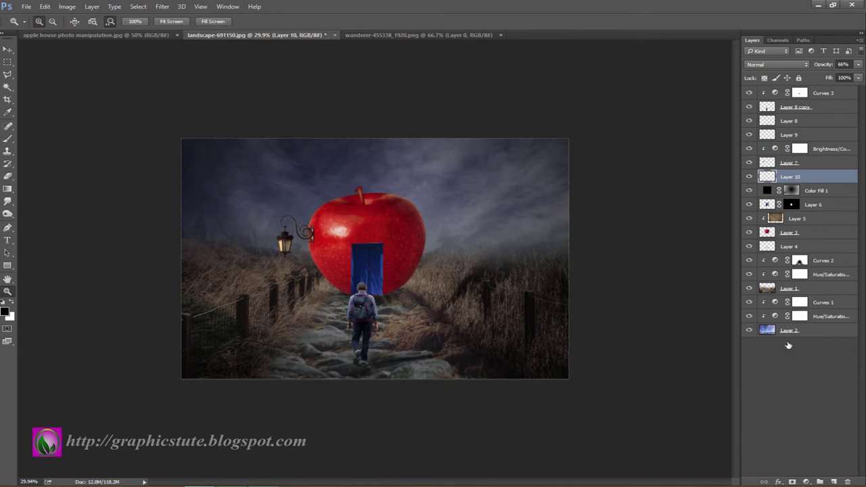
click(810, 482)
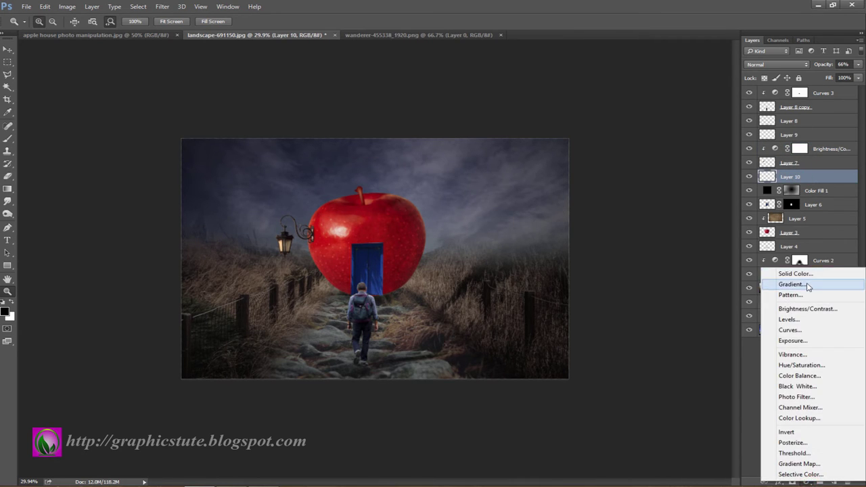
click(799, 284)
click(725, 85)
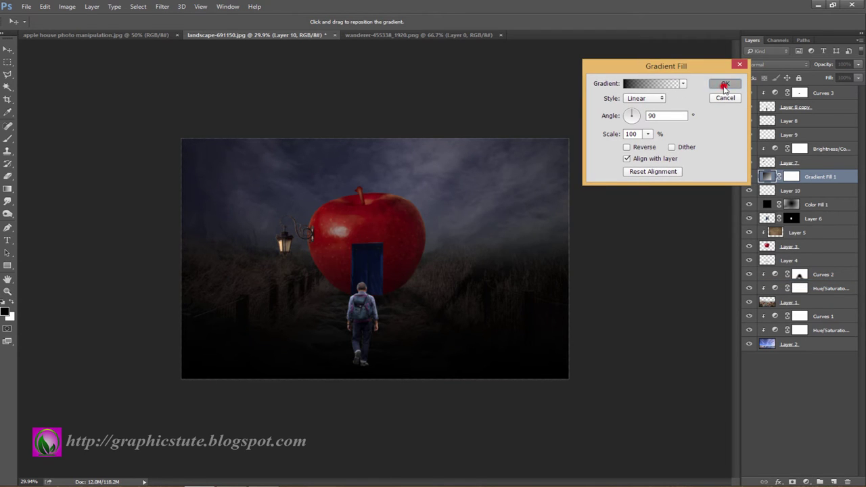
Reduce the gradient fill's opacity to 31%, comparing the scene with and without it.
drag(830, 65, 800, 65)
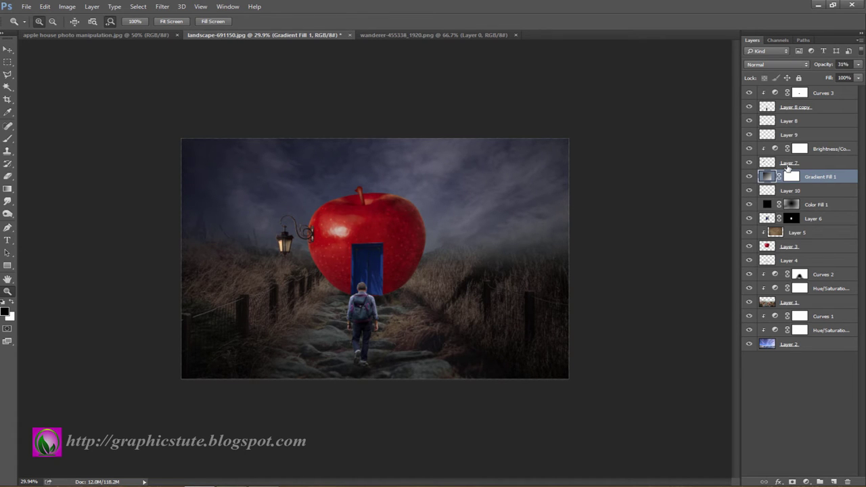
click(749, 177)
click(749, 177)
click(750, 177)
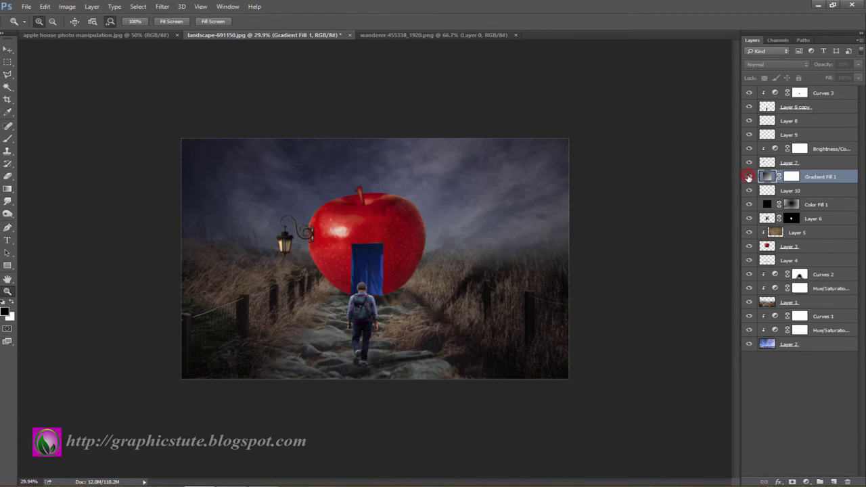
click(750, 178)
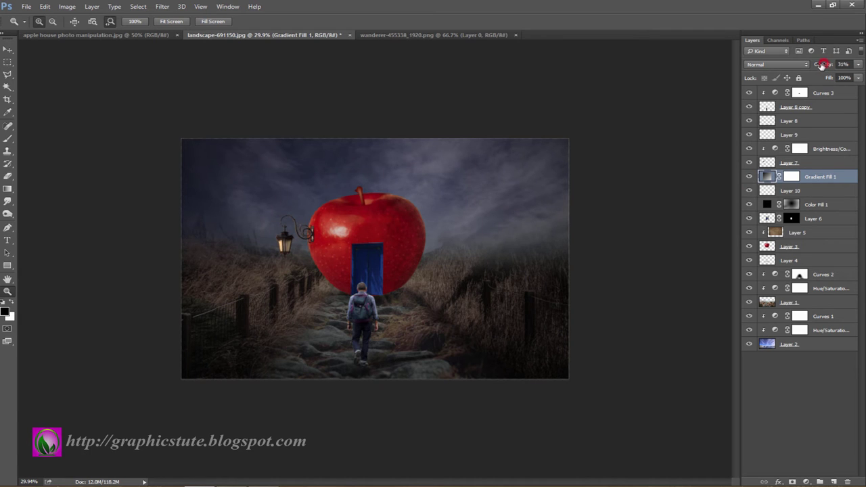
drag(821, 65, 826, 67)
Add an empty layer above the brightness adjustment and set the foreground colour to #ffd800.
click(796, 110)
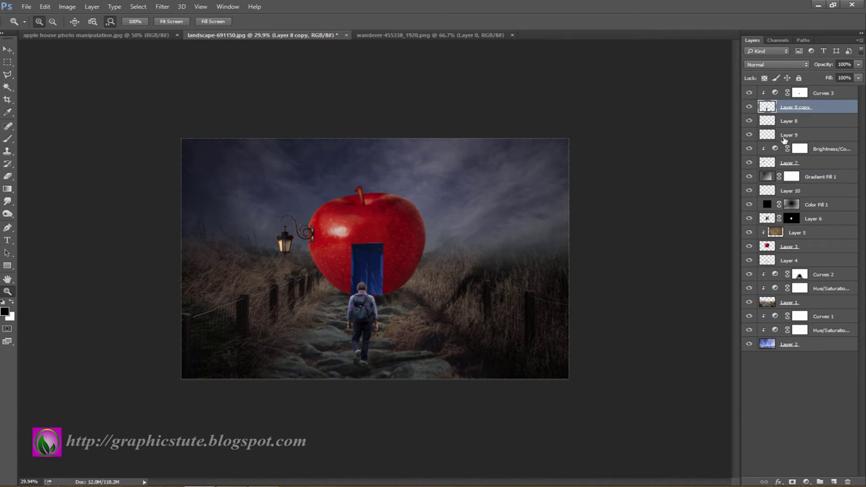
click(824, 152)
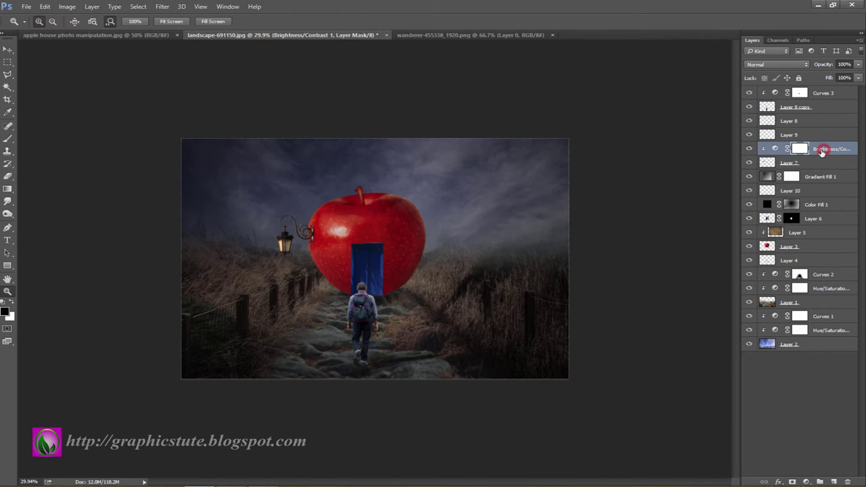
click(834, 482)
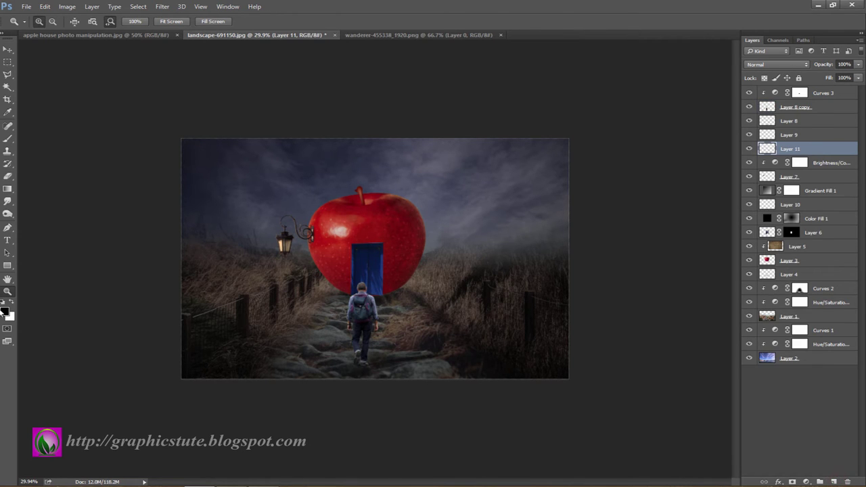
click(4, 312)
click(682, 256)
drag(682, 258, 683, 254)
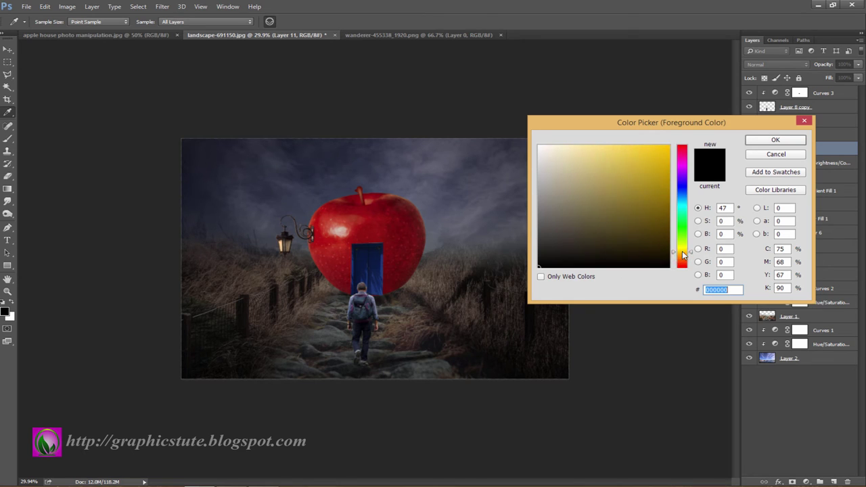
drag(657, 151, 669, 145)
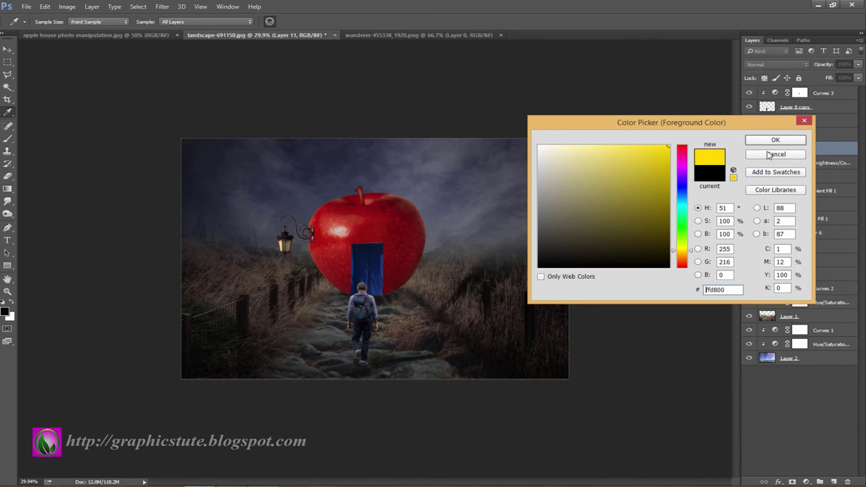
click(786, 140)
click(8, 138)
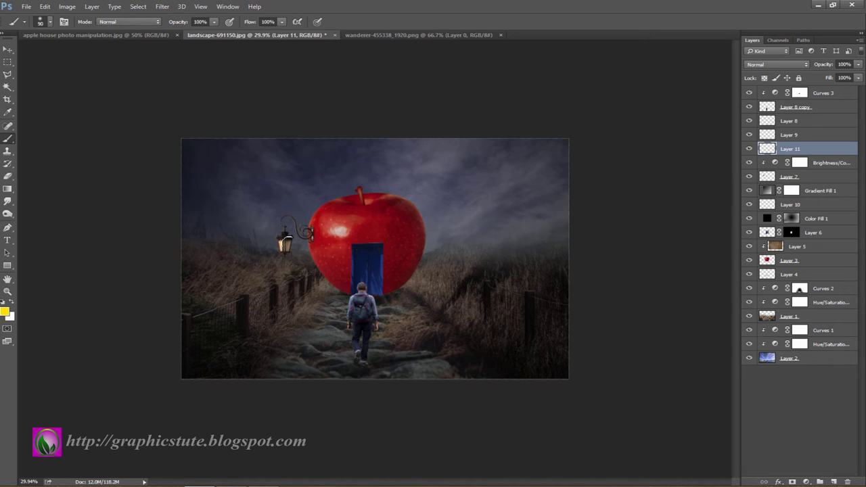
Paint a yellow glow over the lamp with a 200 brush, blend it with Screen, and add another layer.
key(bracketright)
key(bracketright)
key(bracketright)
click(284, 241)
click(774, 65)
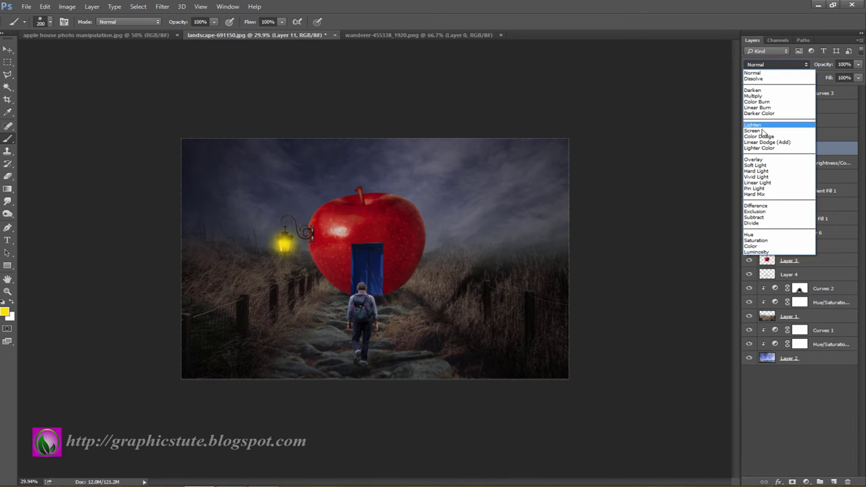
click(764, 133)
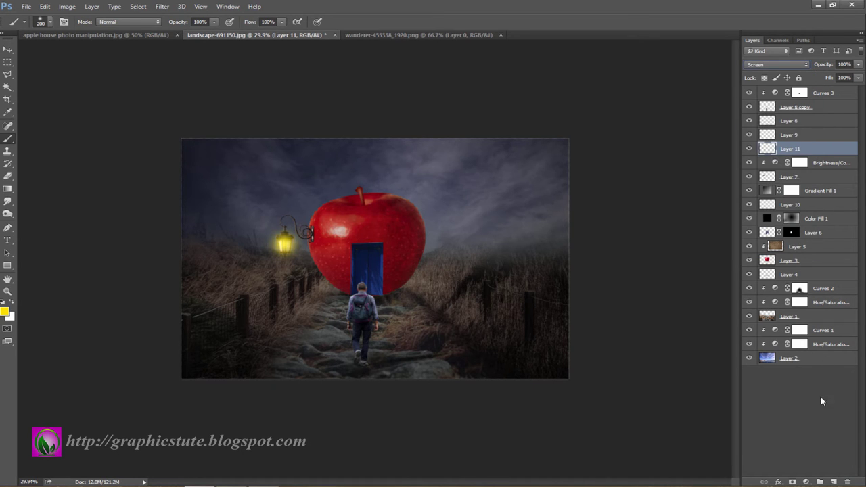
click(834, 482)
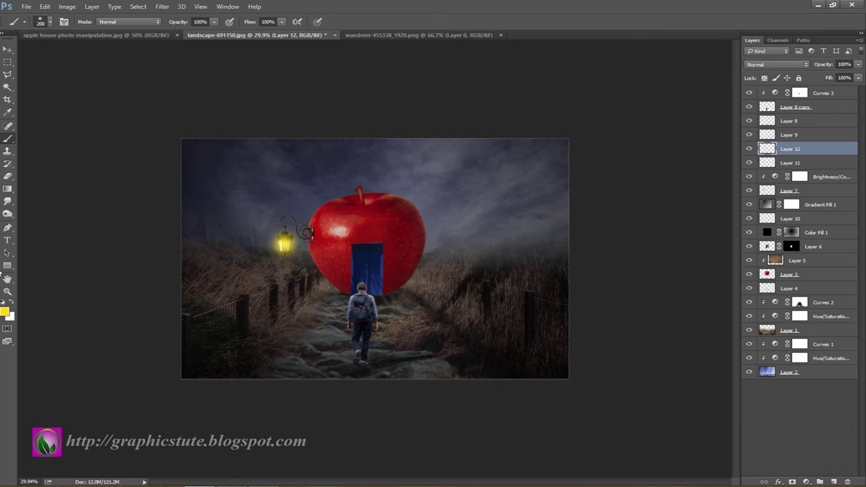
Pick a brighter yellow, zoom in, and paint a glow over the lantern on Layer 12.
click(5, 313)
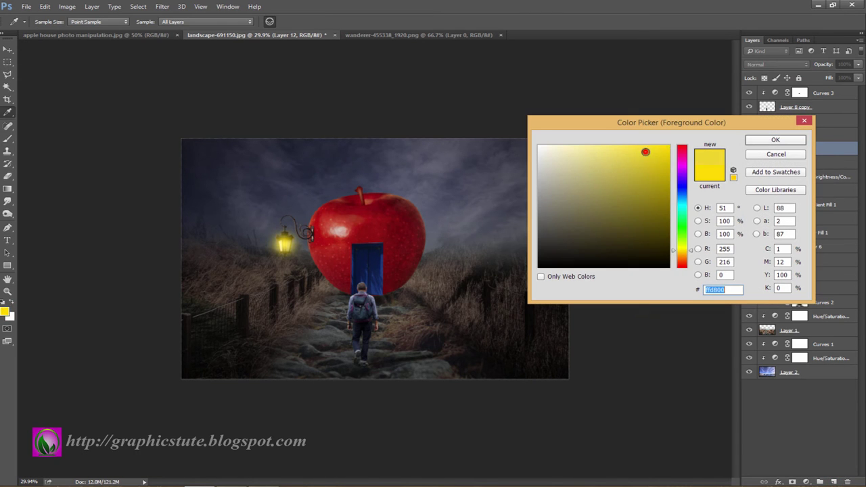
click(640, 148)
click(776, 140)
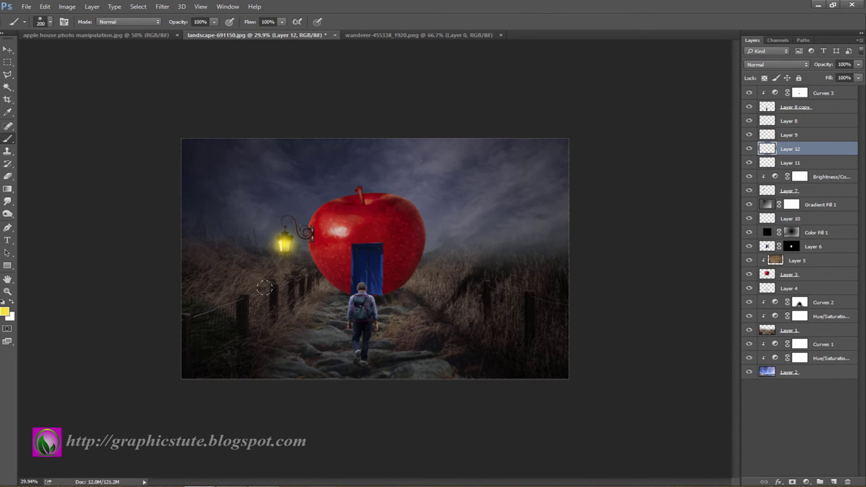
key(z)
click(291, 302)
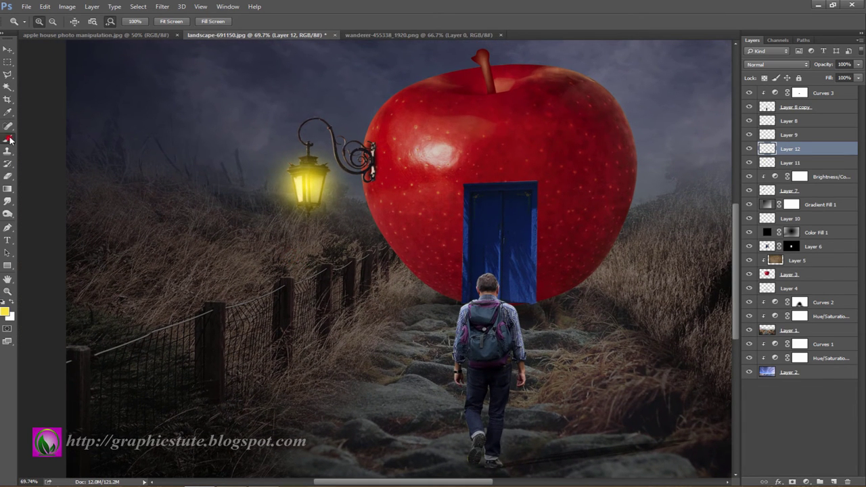
click(8, 138)
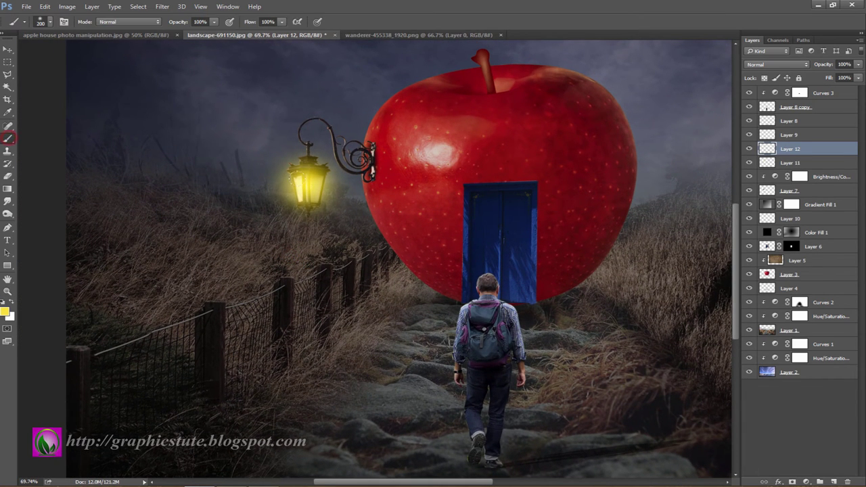
click(288, 166)
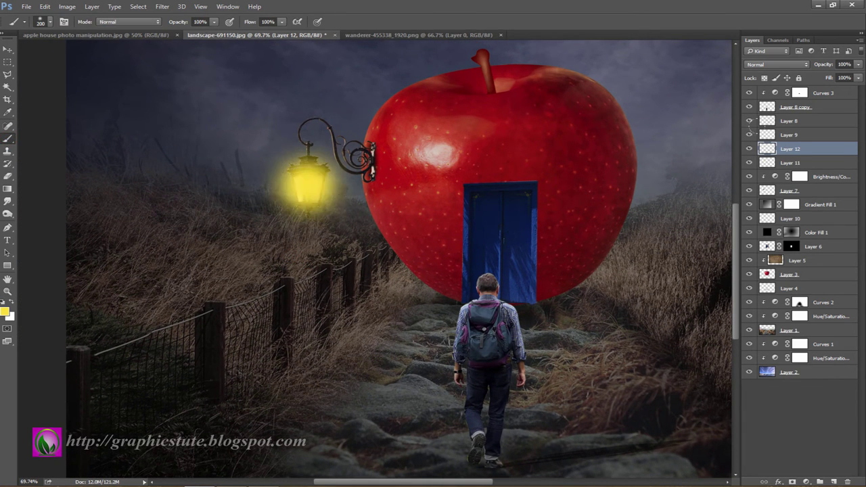
Set the lantern glow to Soft Light at 81% opacity, then add a new layer above Layer 9.
click(799, 63)
click(767, 168)
click(824, 65)
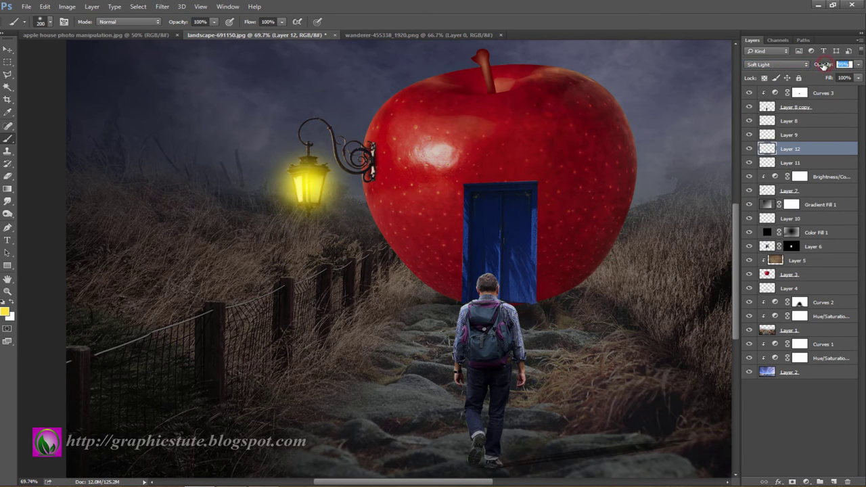
key(Return)
click(750, 149)
click(750, 149)
click(796, 135)
click(834, 482)
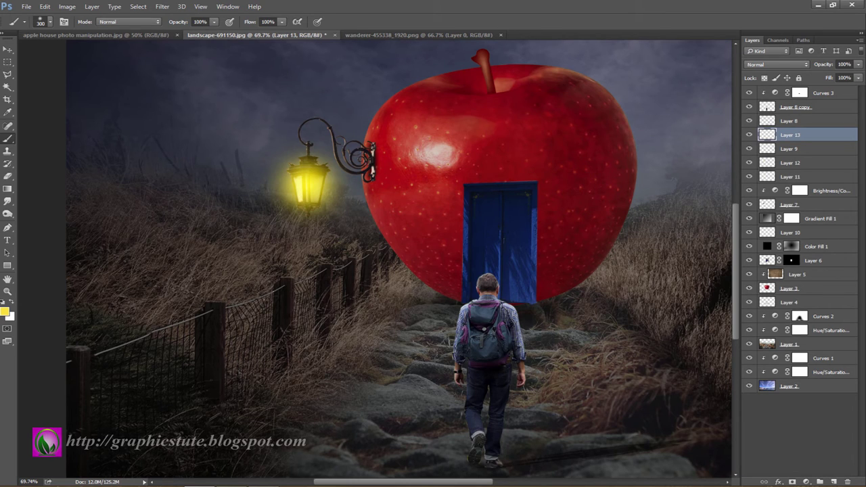
Paint yellow over the fence and try Soft Light, Overlay and Screen blend modes.
click(289, 313)
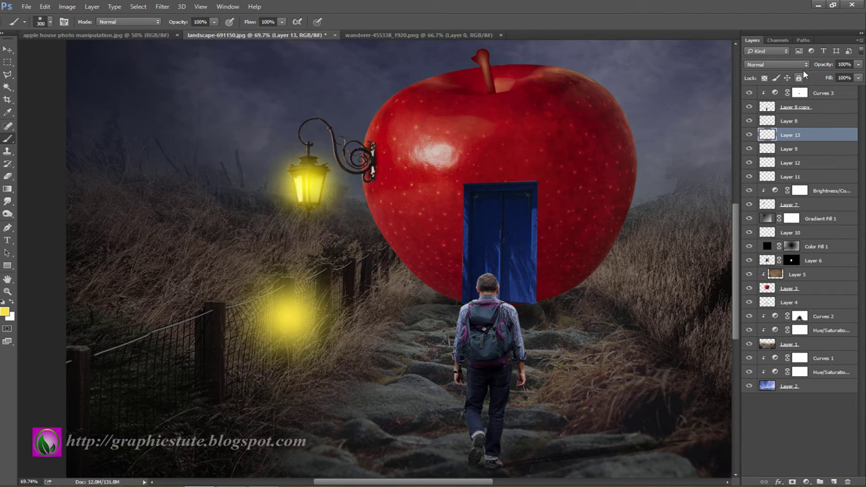
click(777, 64)
click(759, 165)
click(777, 64)
click(765, 162)
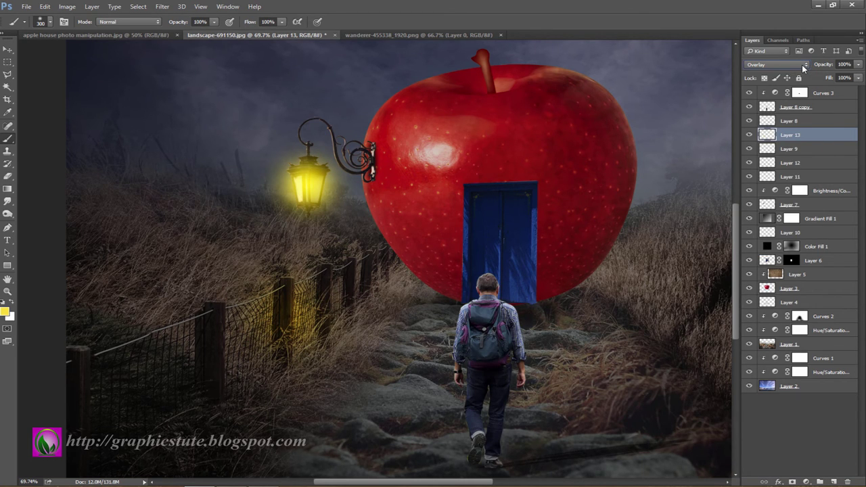
click(803, 64)
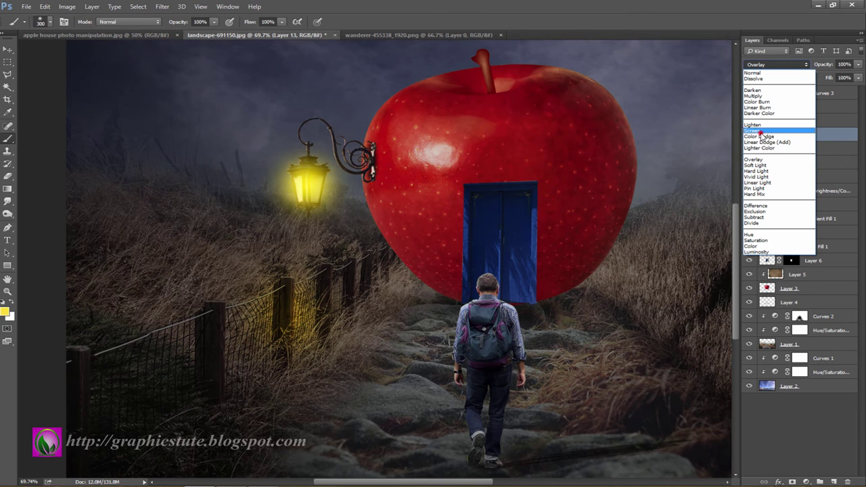
click(762, 130)
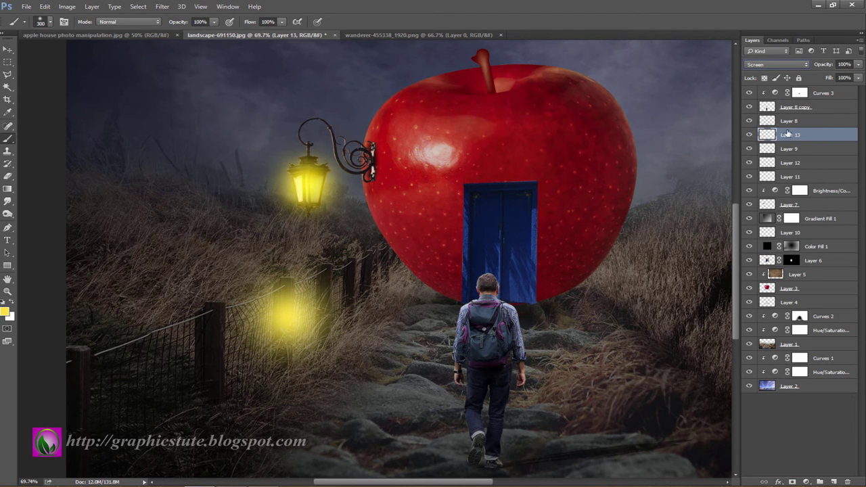
Delete Layer 13 to discard the trial fence glow.
right_click(787, 135)
click(691, 100)
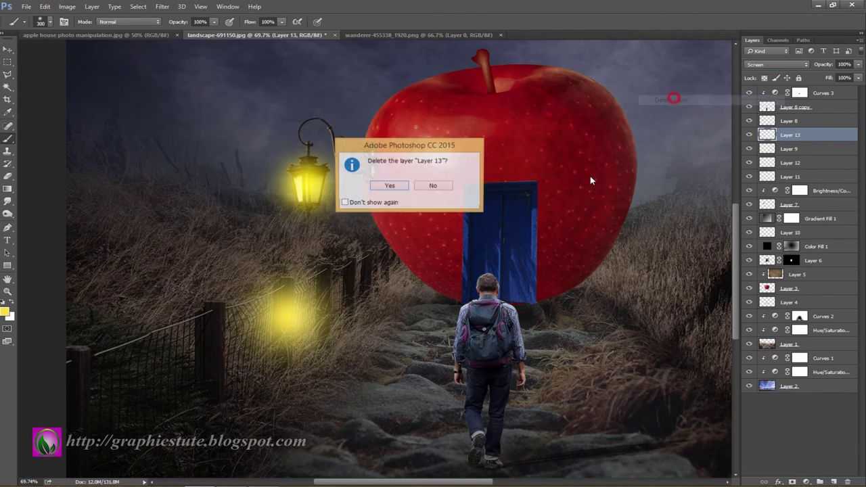
click(389, 186)
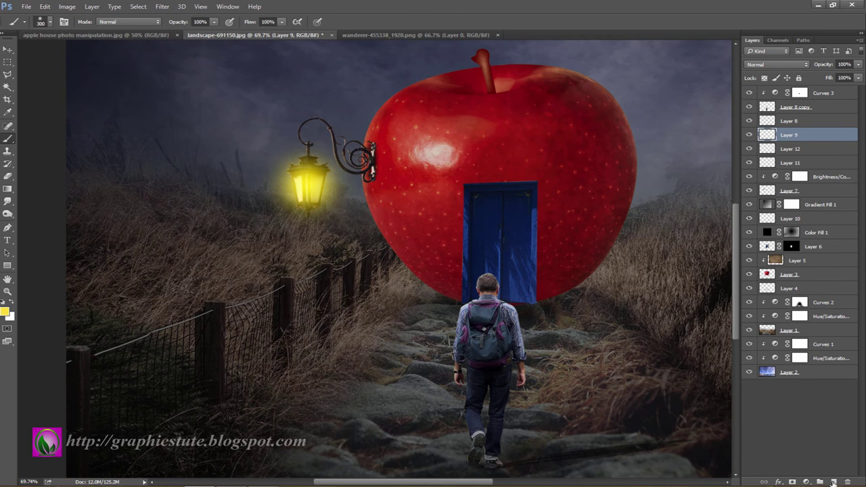
Add a new layer and set the foreground to a saturated yellow sampled from the lamp.
click(833, 481)
click(6, 313)
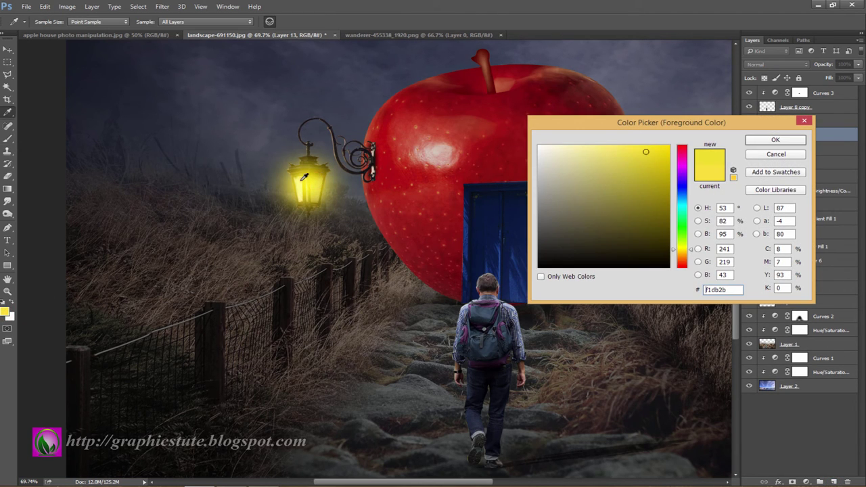
click(314, 178)
drag(628, 156, 662, 150)
click(799, 144)
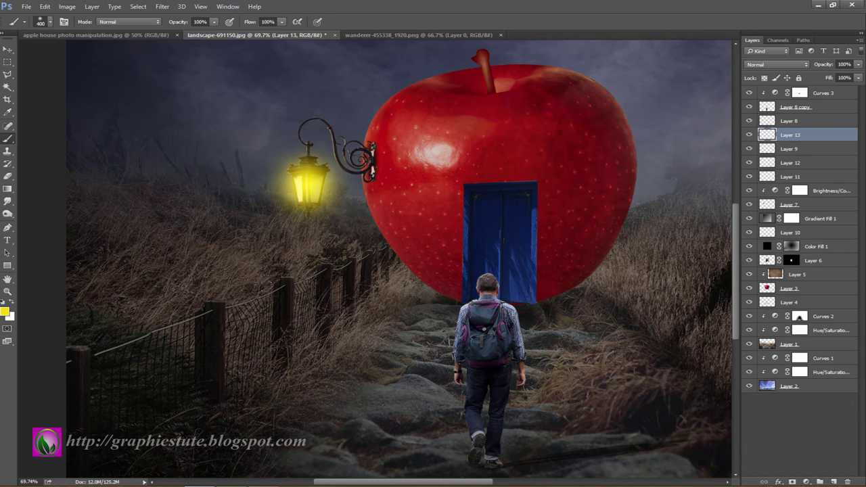
Paint a glow over the fence, compare Overlay and Hard Light, and settle on Soft Light.
click(303, 307)
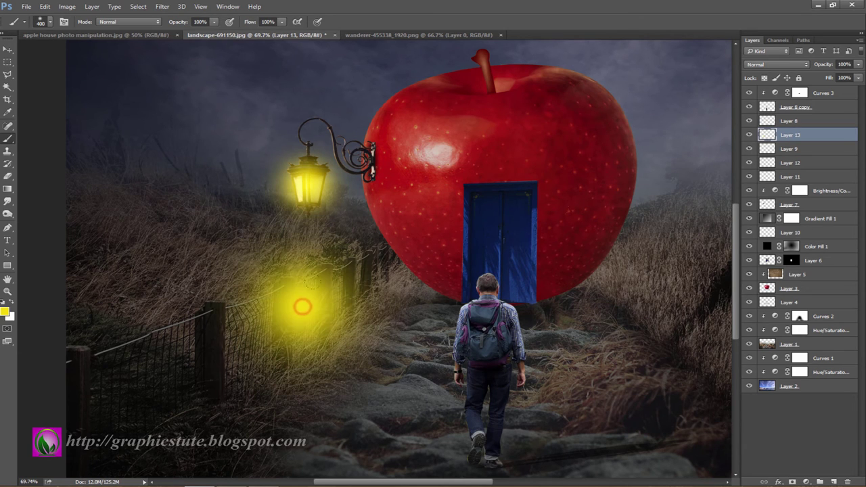
click(796, 64)
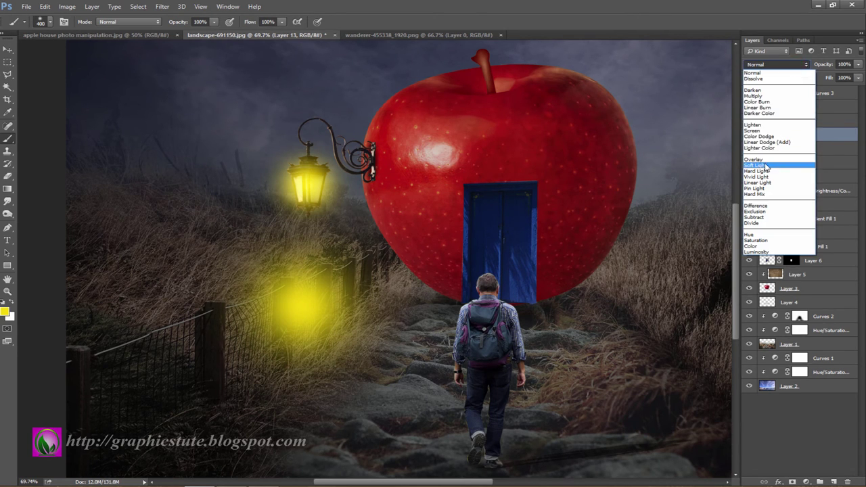
click(759, 165)
click(804, 66)
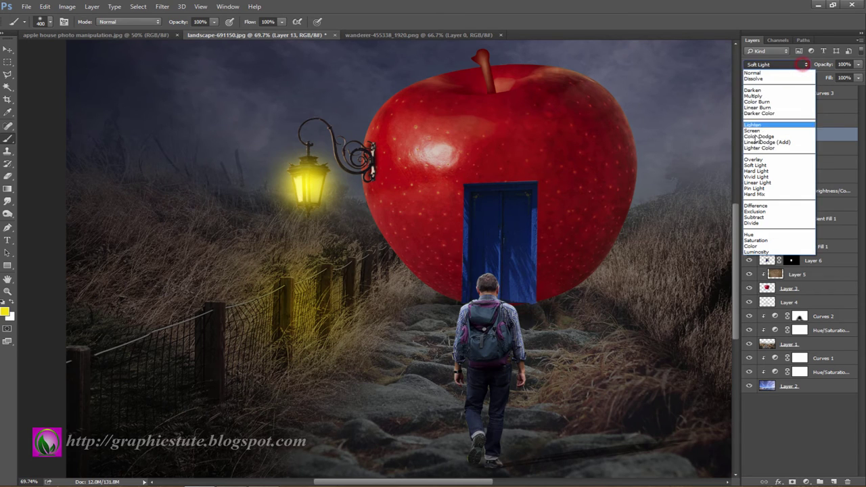
click(751, 161)
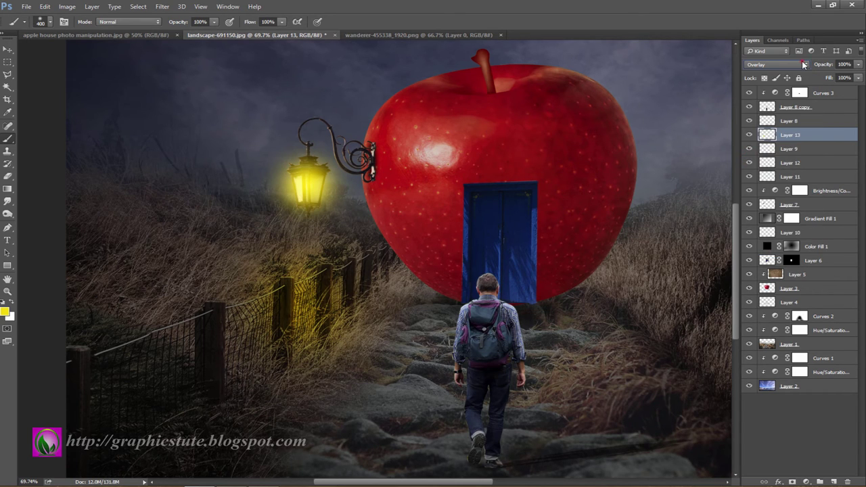
click(804, 65)
click(765, 170)
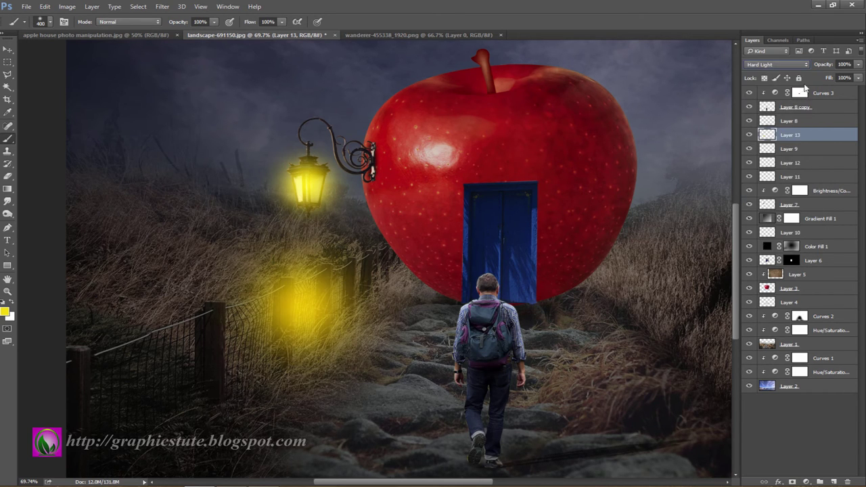
click(804, 65)
click(767, 166)
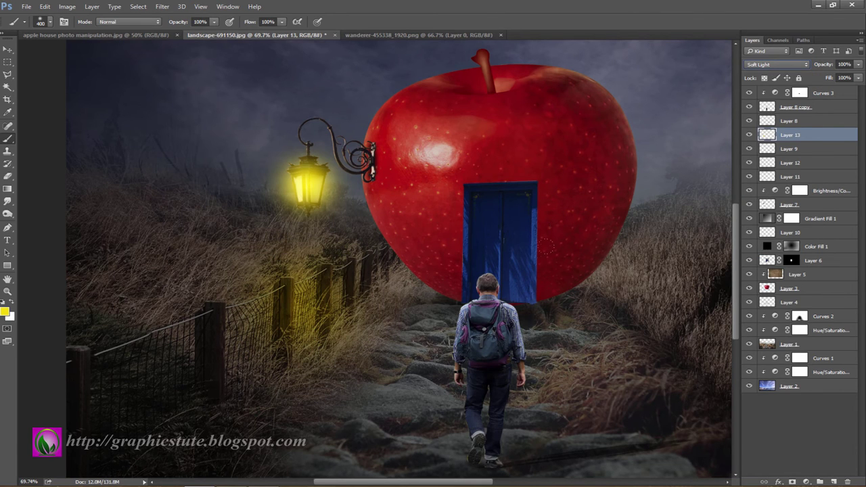
Free Transform the fence glow to about 125% and select Layer 5.
click(7, 50)
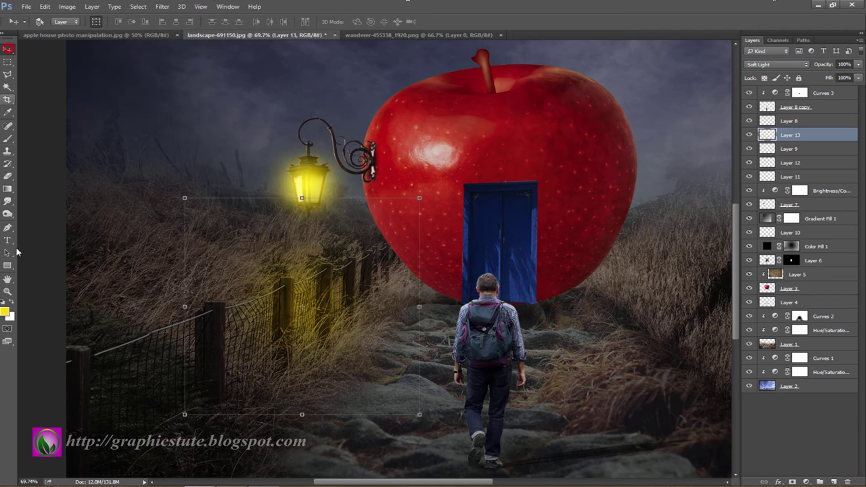
key(z)
drag(504, 294, 487, 267)
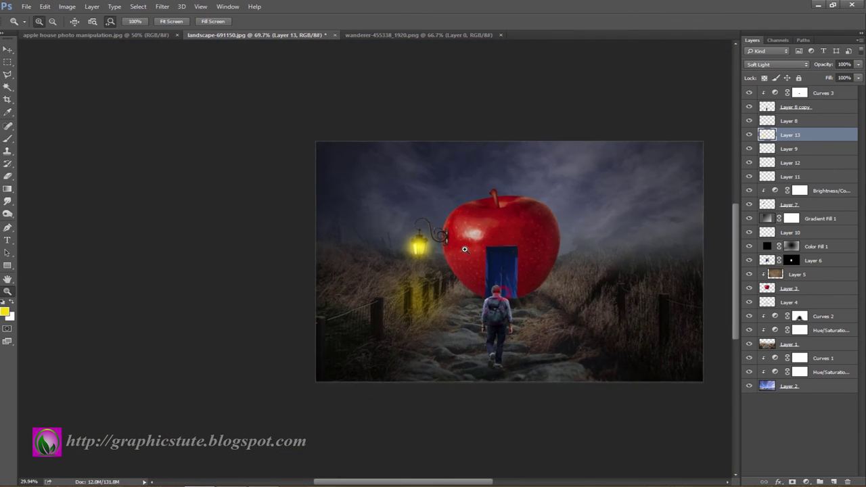
drag(388, 256, 614, 206)
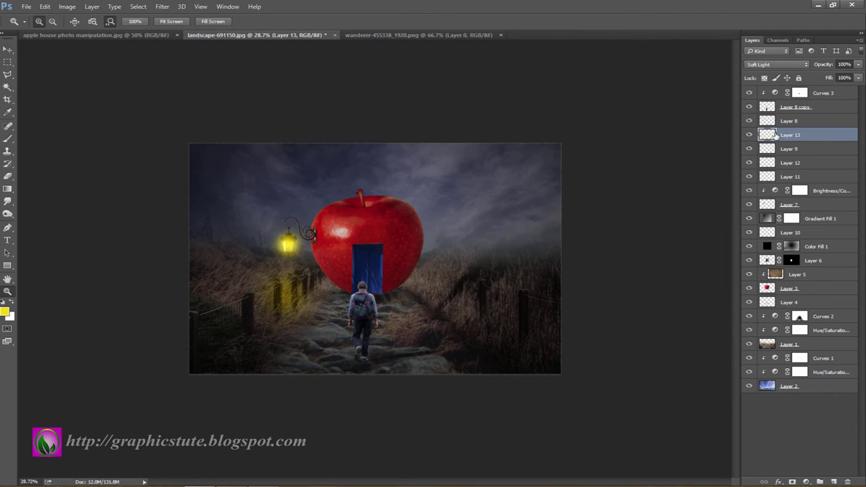
click(7, 49)
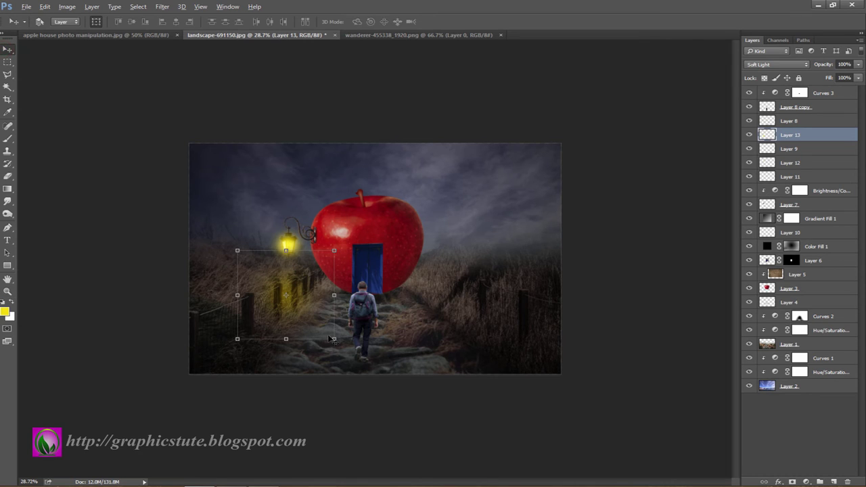
drag(333, 337, 347, 351)
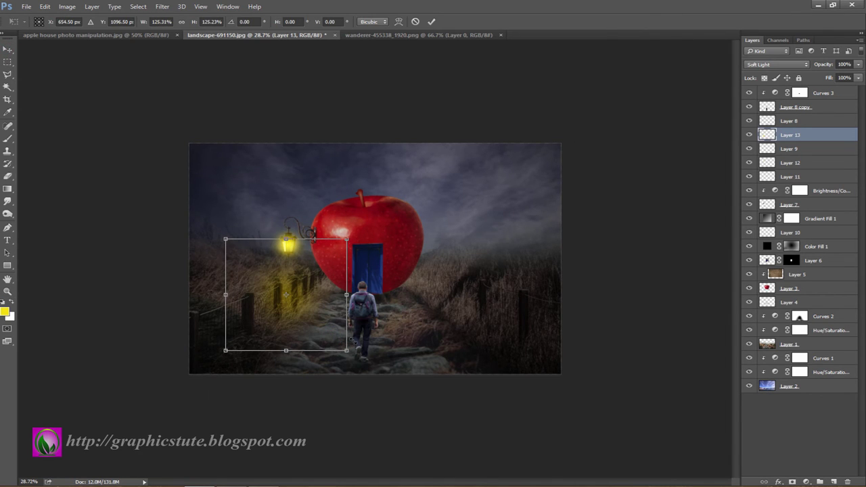
click(432, 21)
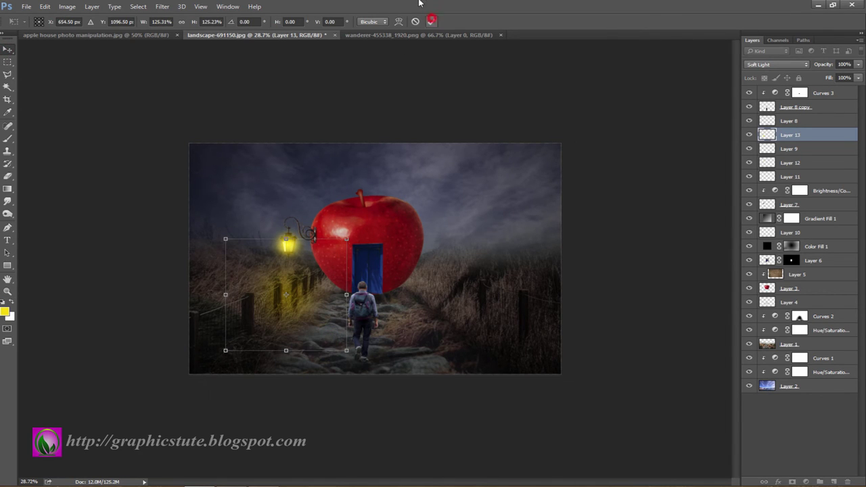
click(803, 275)
Add Layer 14 clipped to the apple, painted yellow on its left side in Soft Light mode.
click(834, 482)
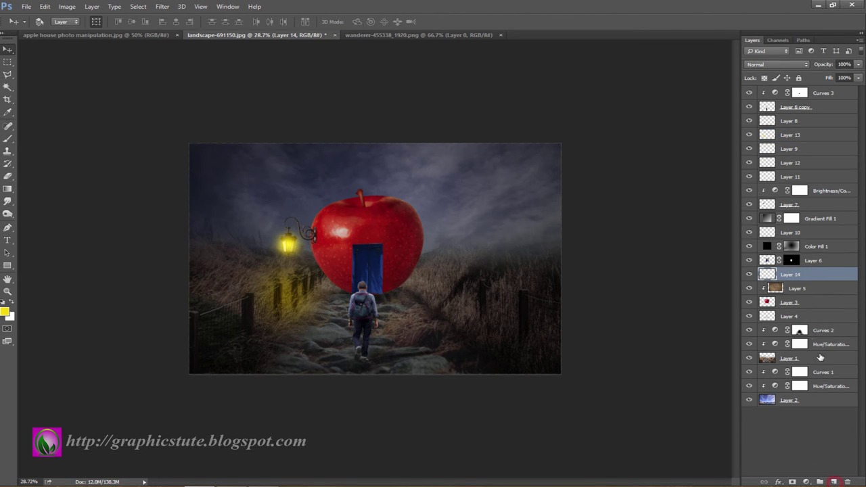
right_click(803, 275)
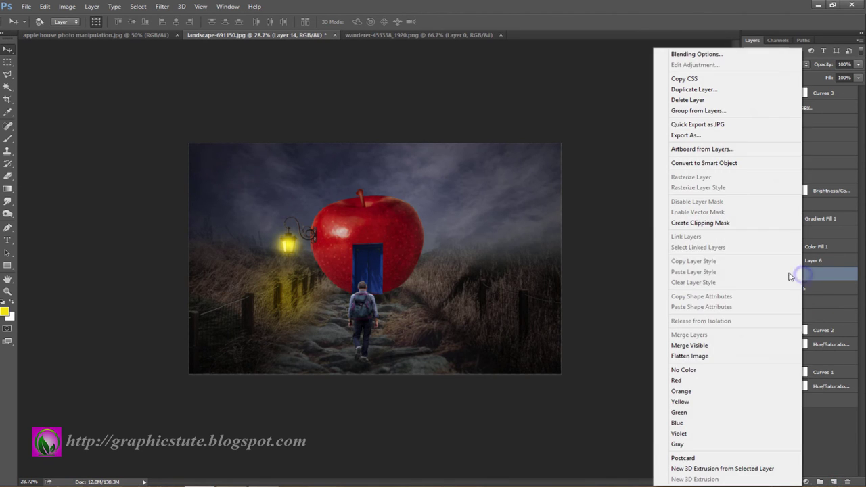
click(704, 226)
click(8, 139)
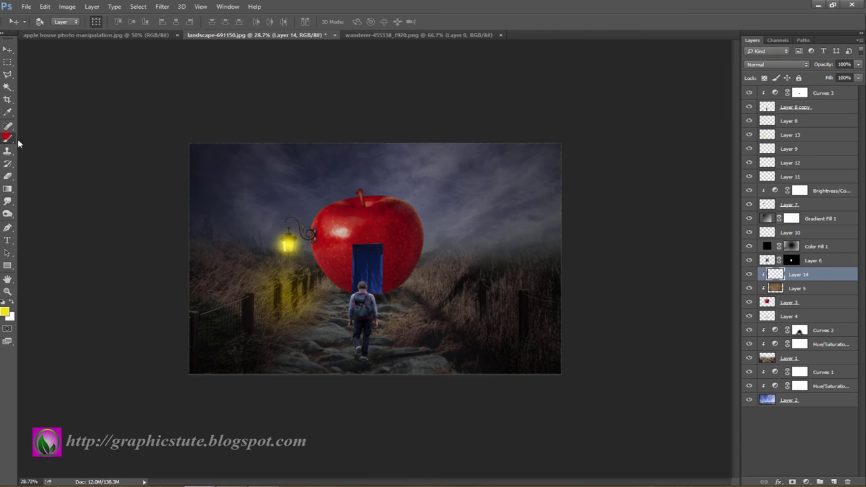
mouse_move(306, 197)
mouse_down()
mouse_move(298, 216)
mouse_move(315, 274)
mouse_up()
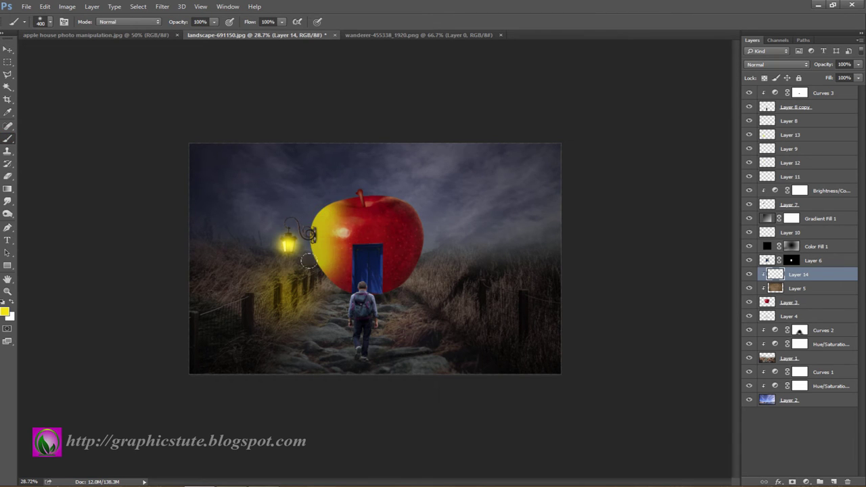
click(799, 65)
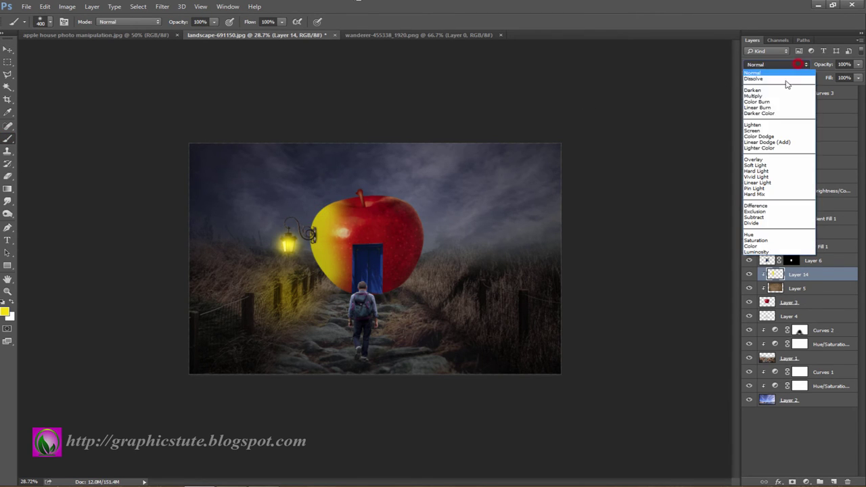
click(764, 166)
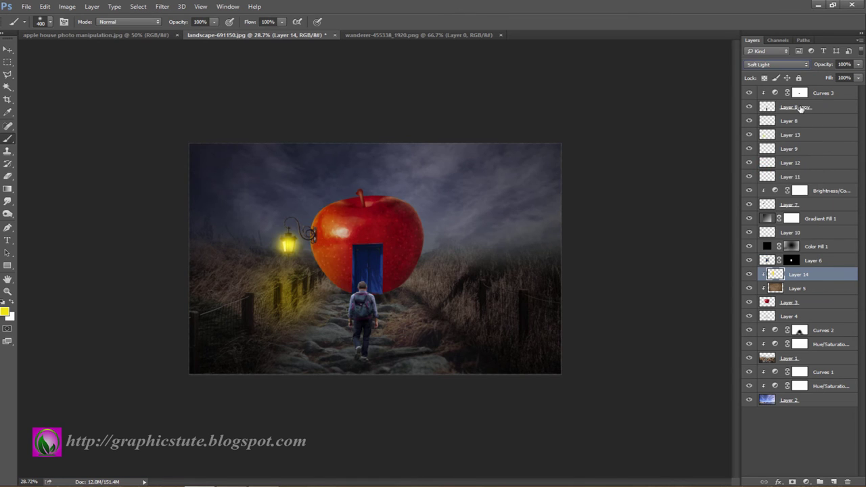
click(749, 275)
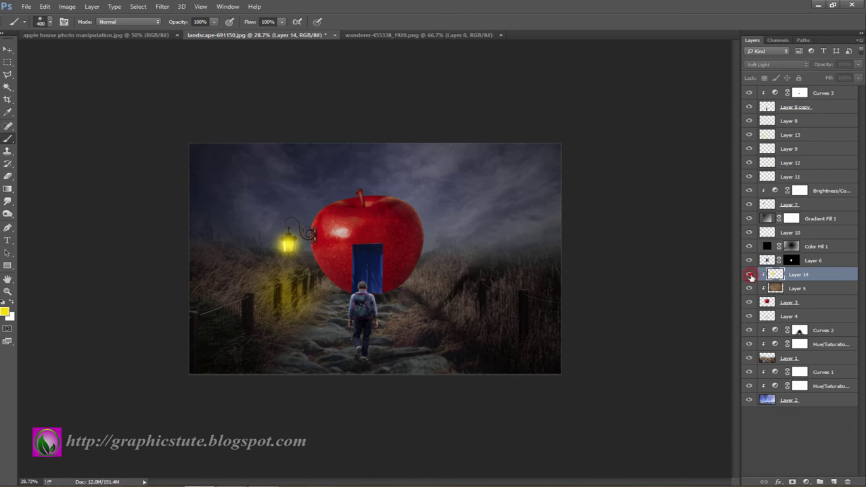
click(749, 275)
click(750, 275)
click(750, 275)
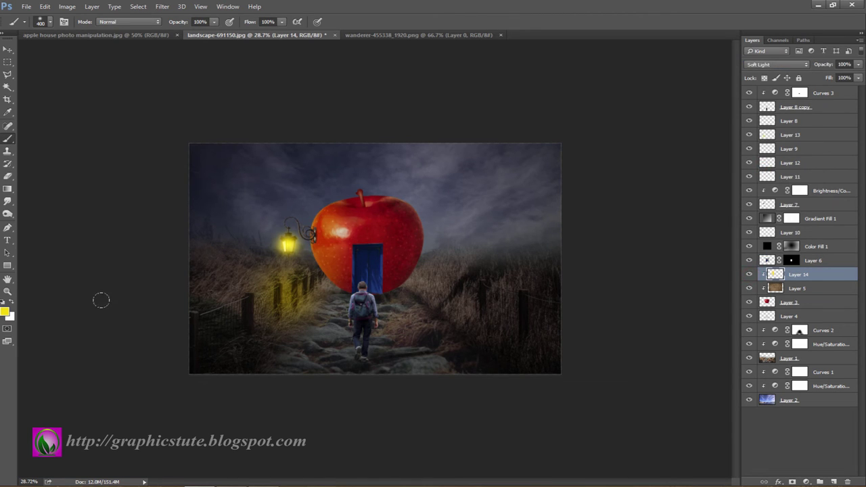
Add a black Solid Color fill layer above Curves 3.
click(833, 93)
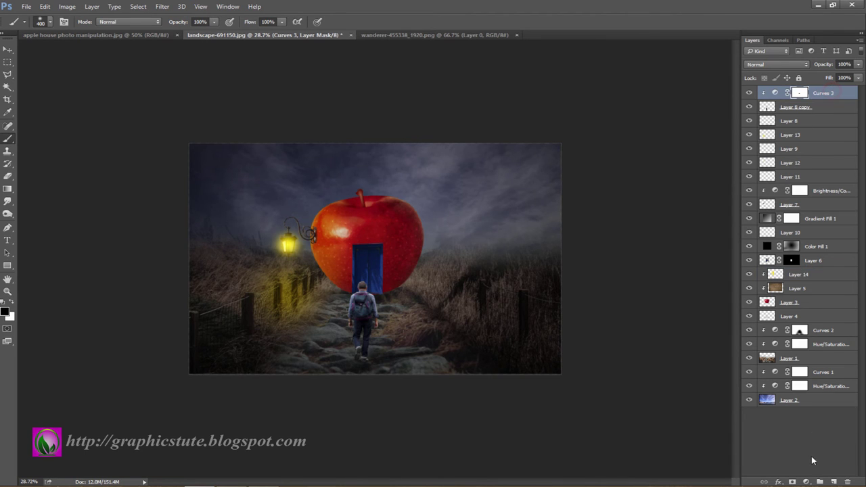
click(806, 482)
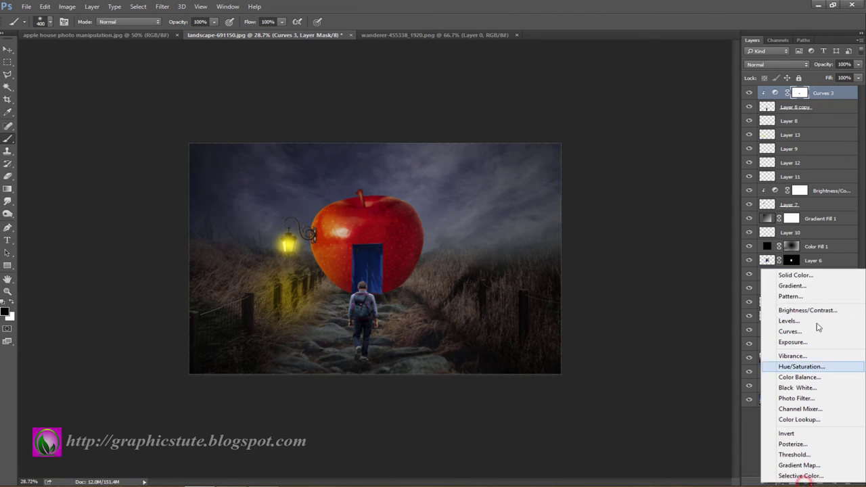
click(820, 275)
click(644, 261)
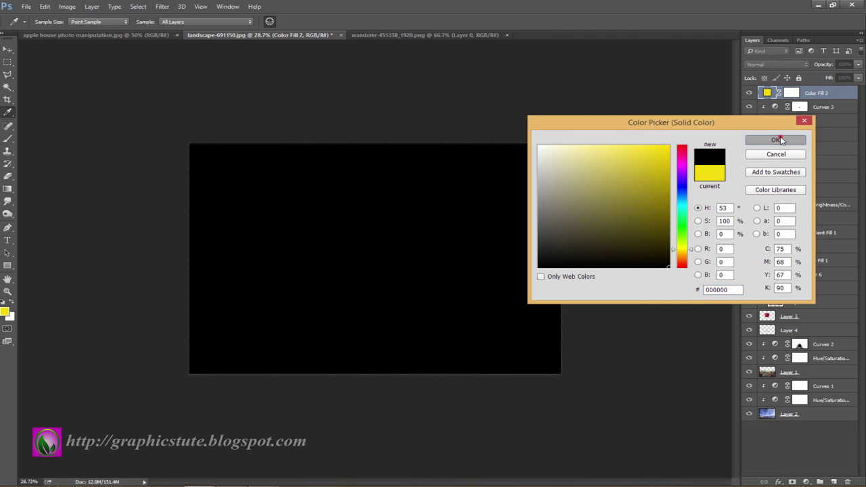
click(776, 139)
click(794, 95)
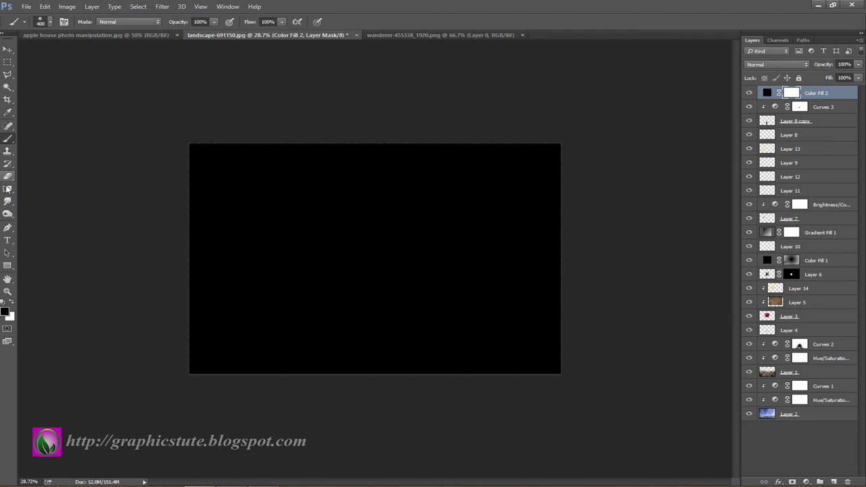
Mask the black fill with an enlarged radial gradient and lower its opacity to 39%.
click(7, 189)
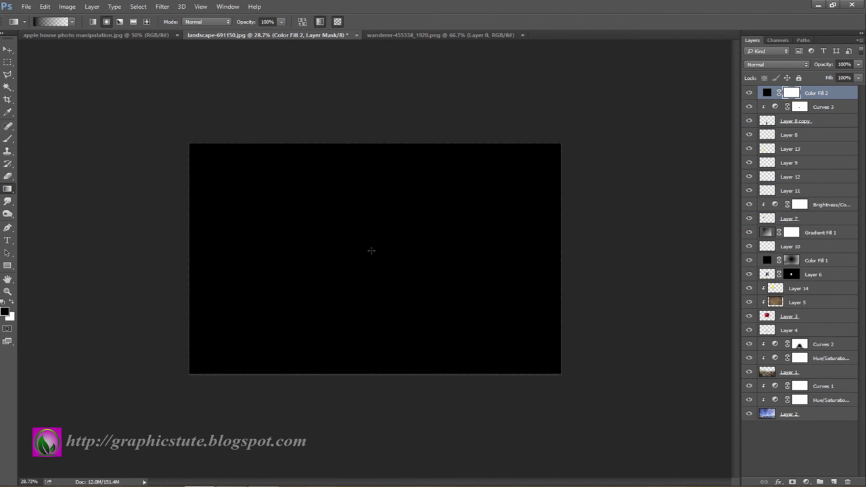
drag(364, 255, 611, 255)
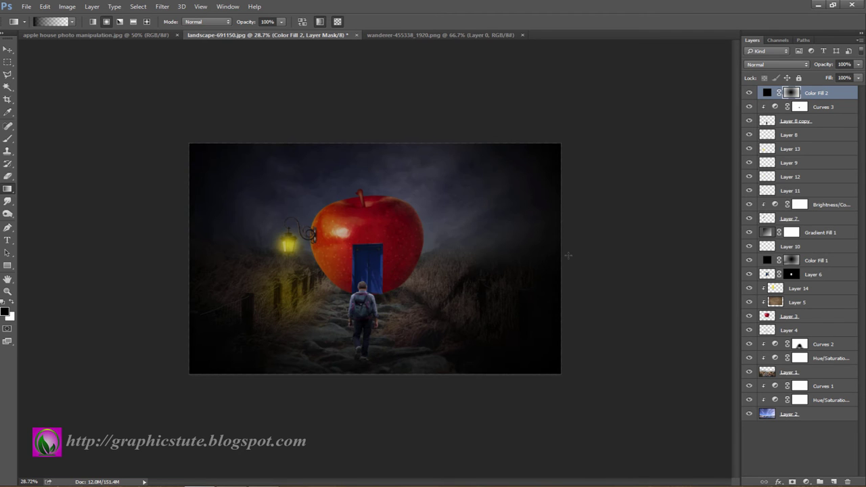
click(7, 50)
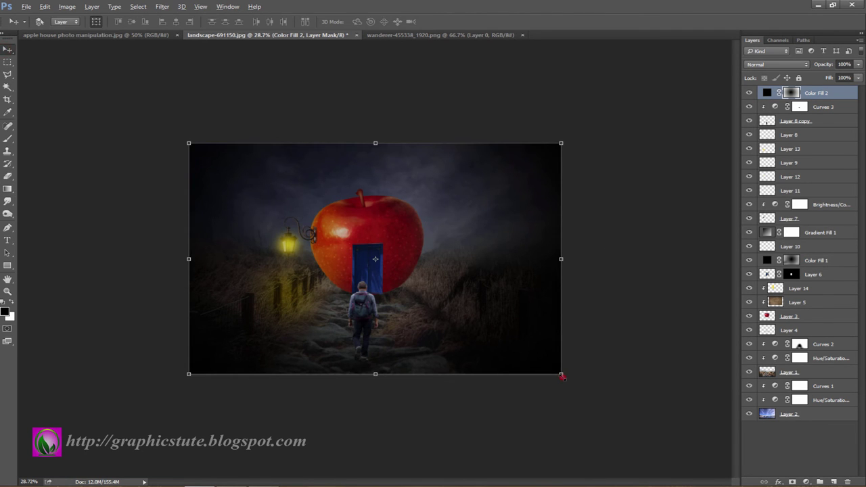
drag(561, 374, 664, 437)
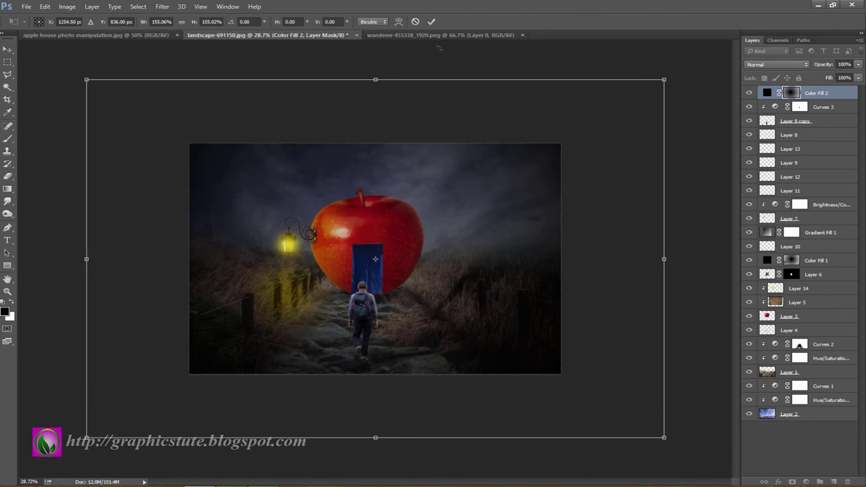
click(432, 21)
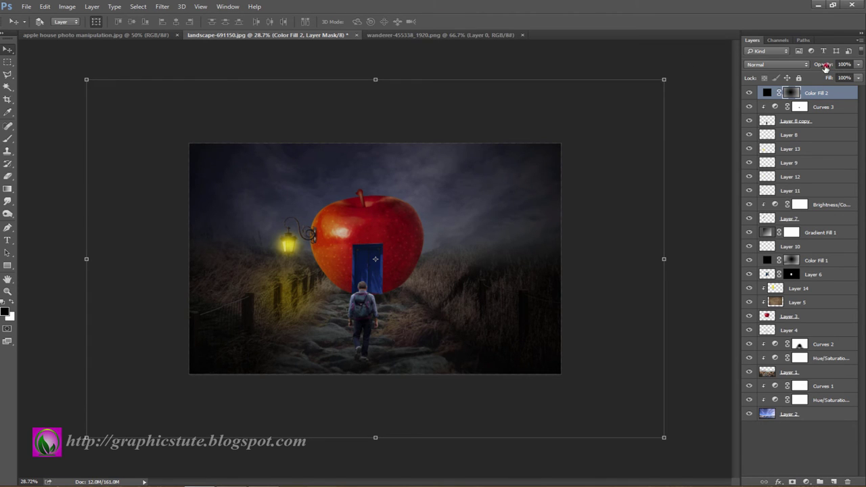
drag(825, 65, 807, 69)
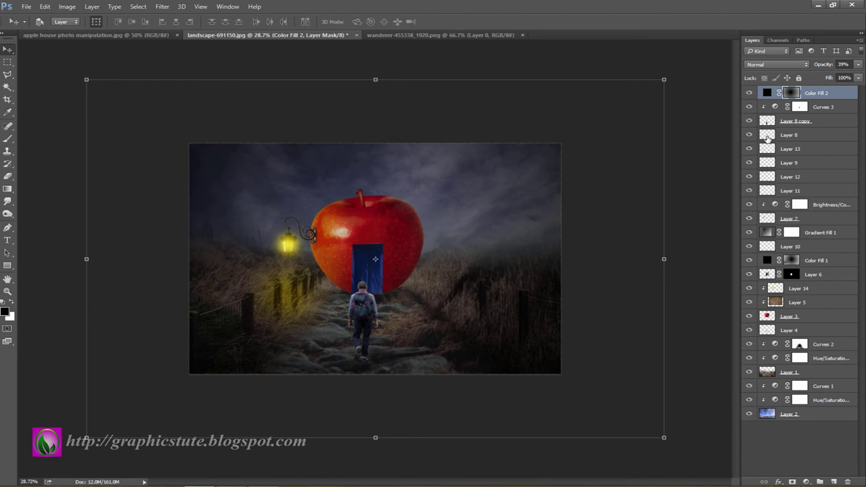
Prepare a 600 brush at 68% opacity on the Gradient Fill 1 mask.
click(792, 233)
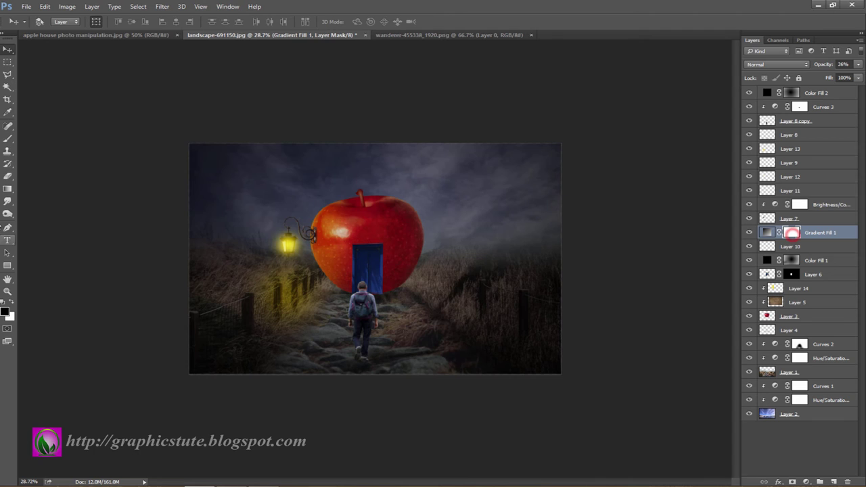
click(8, 138)
key(bracketright)
key(bracketright)
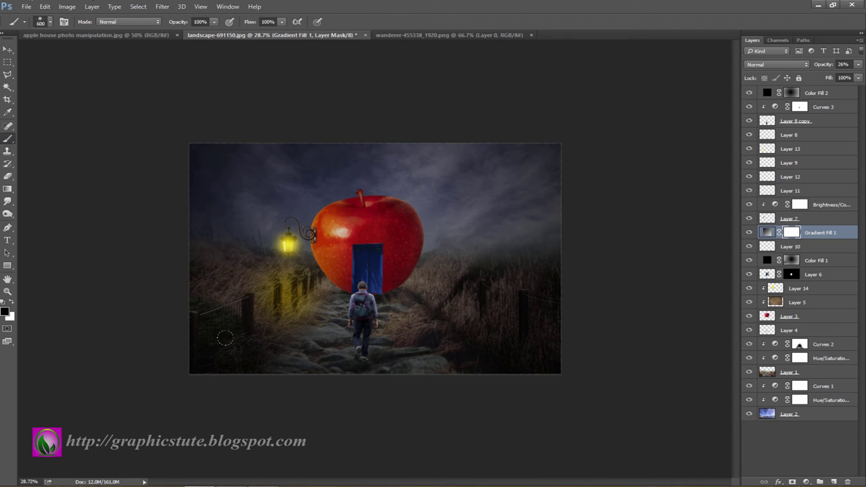
click(173, 23)
text(68)
key(Return)
click(798, 93)
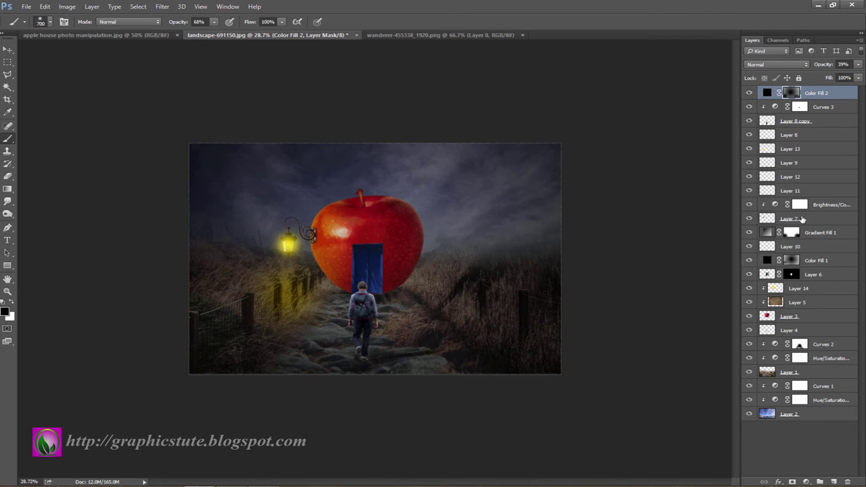
Add a yellow radial Gradient Fill at 90% scale, centred on the lamp.
click(803, 479)
click(795, 284)
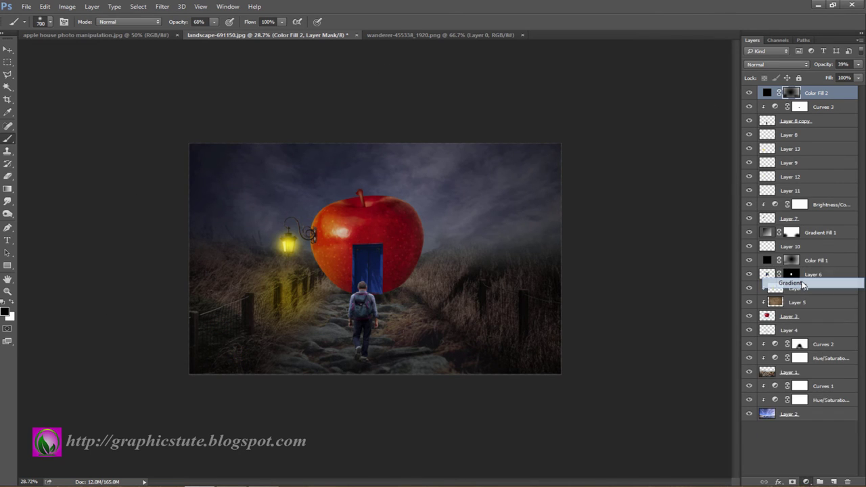
click(654, 100)
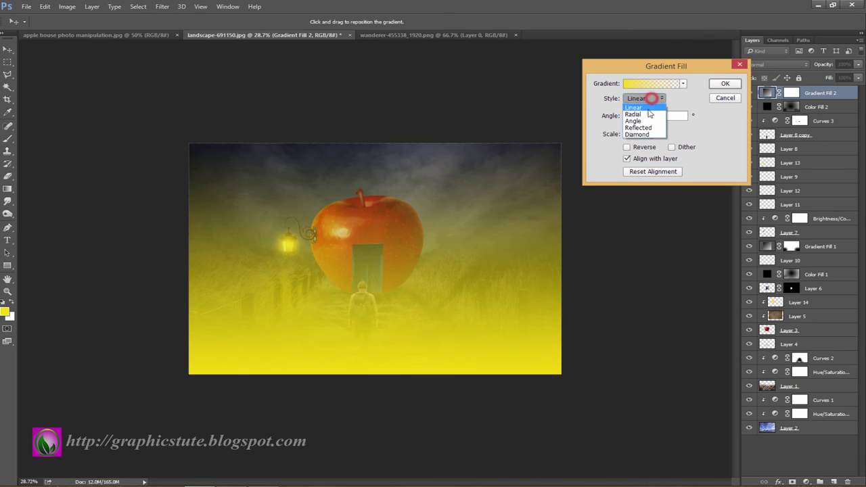
click(647, 116)
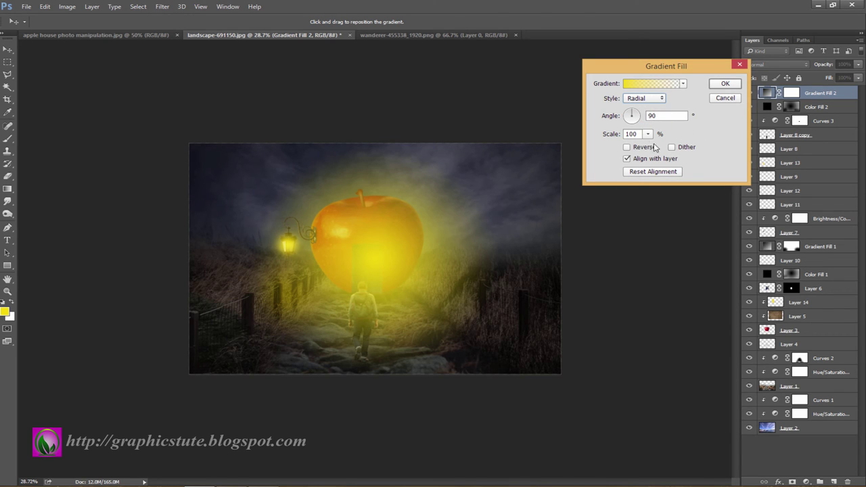
click(649, 135)
drag(651, 151, 646, 149)
mouse_move(357, 259)
mouse_down()
mouse_move(303, 251)
mouse_move(294, 241)
mouse_up()
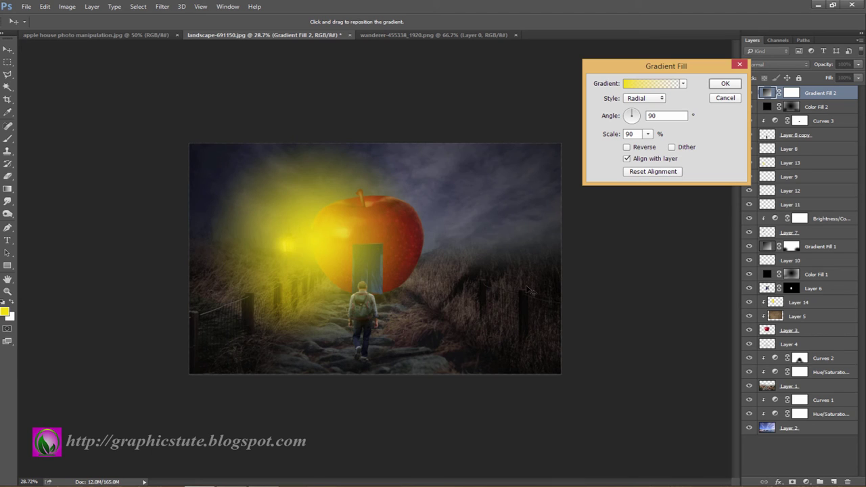
click(727, 84)
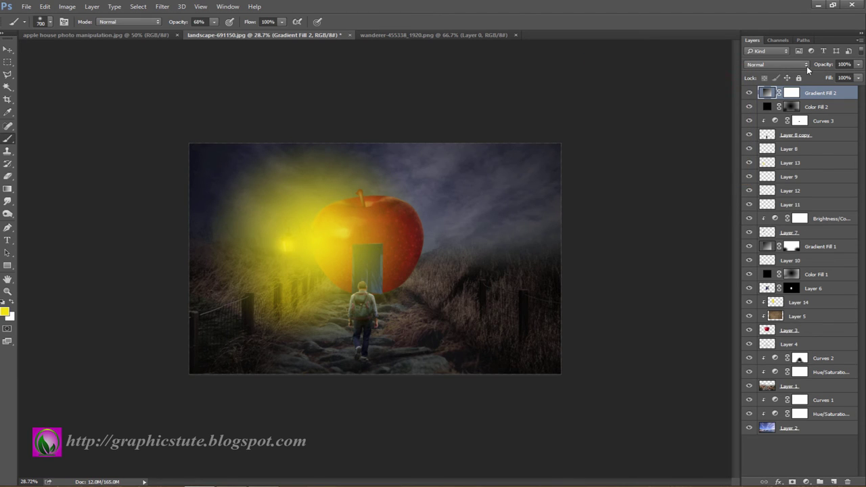
Blend Gradient Fill 2 with Soft Light and increase its scale for a wider glow.
click(807, 66)
click(770, 171)
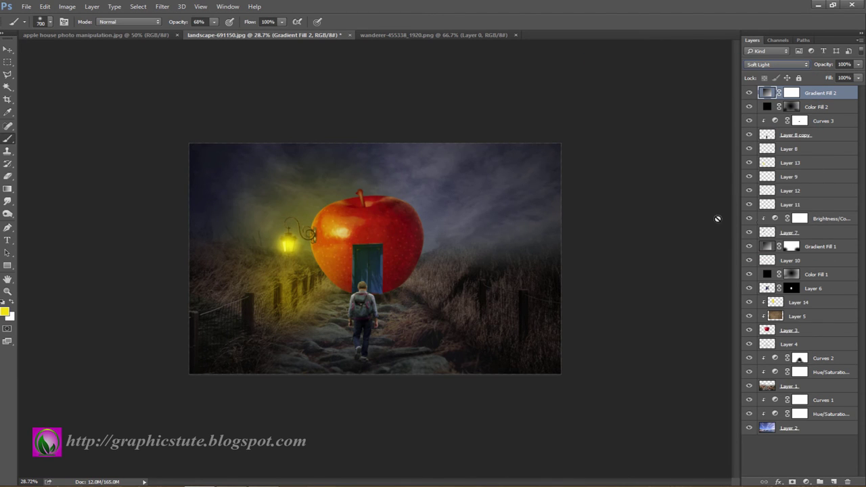
click(750, 94)
click(750, 94)
click(750, 94)
click(750, 94)
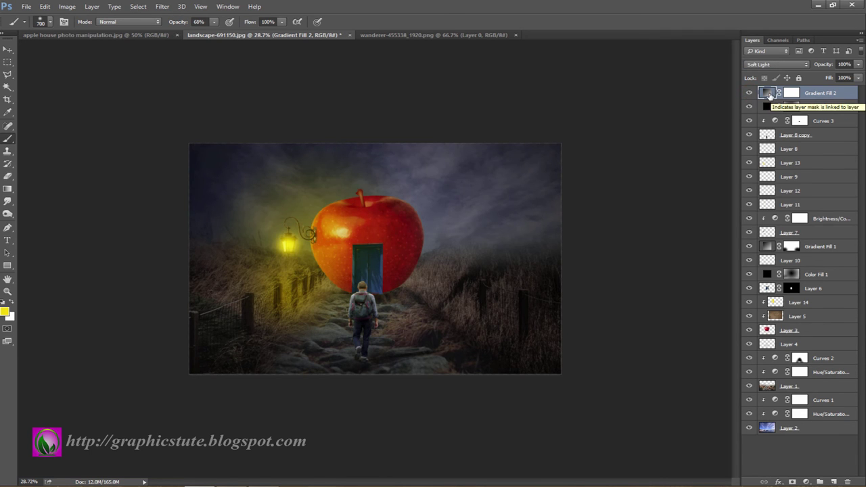
double_click(767, 93)
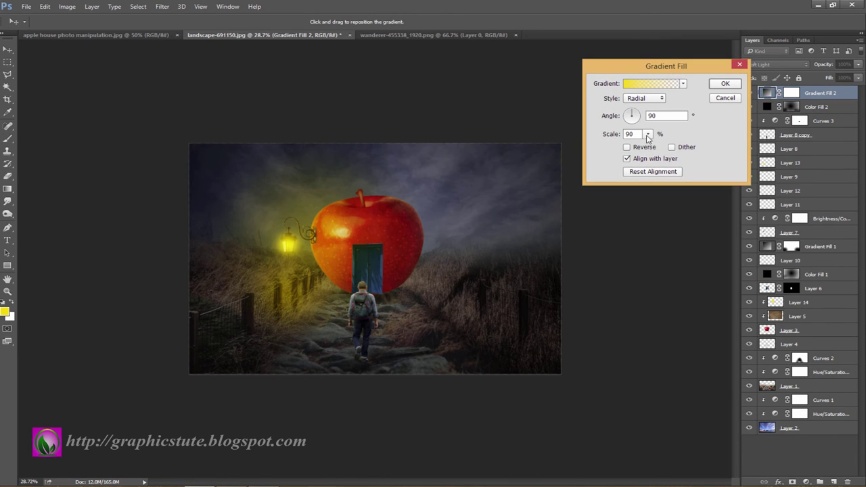
drag(648, 138, 649, 148)
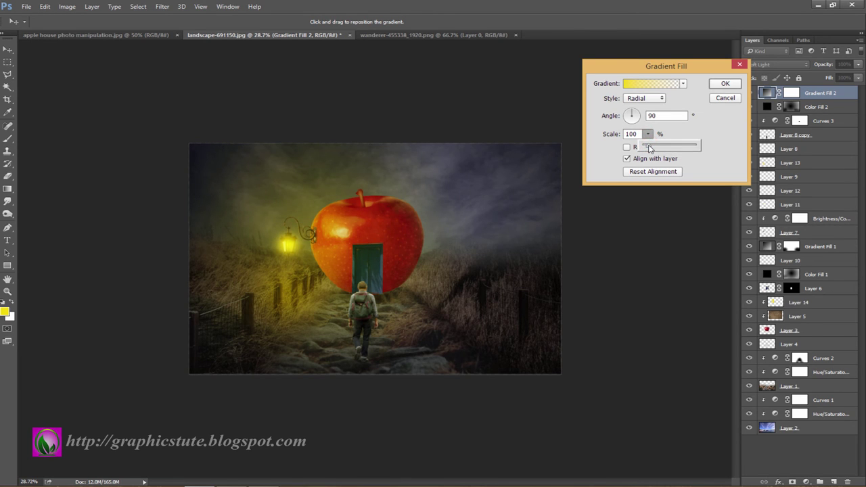
click(725, 84)
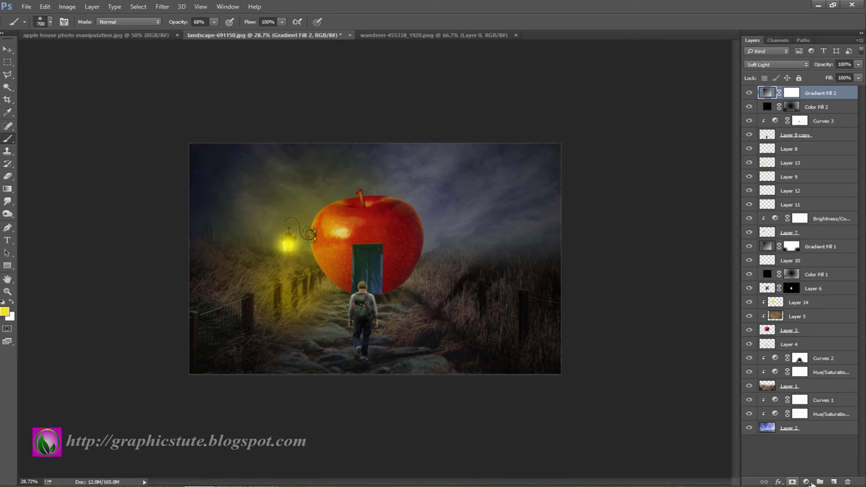
click(806, 482)
Add a gradient fill layer using the yellow-to-olive gradient preset.
click(808, 287)
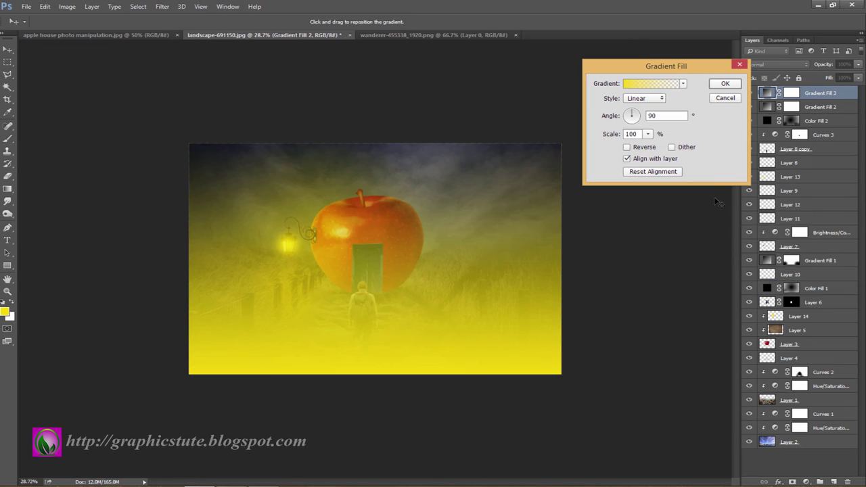
click(684, 83)
drag(766, 143, 768, 226)
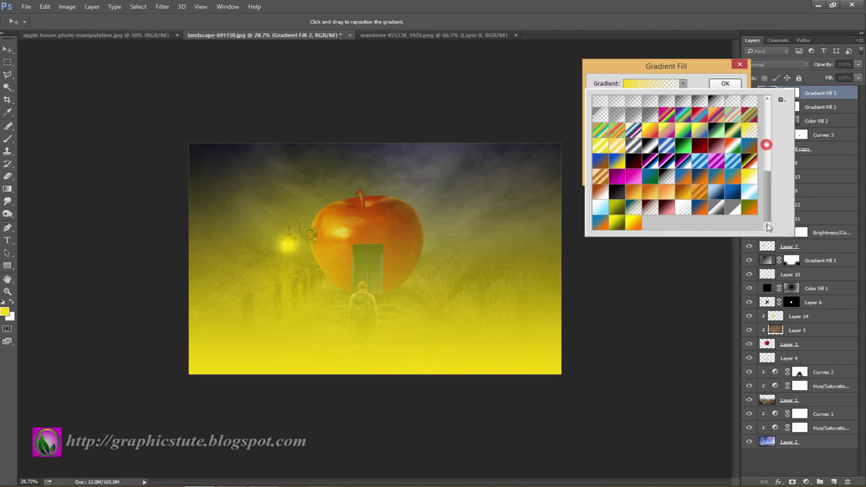
click(621, 224)
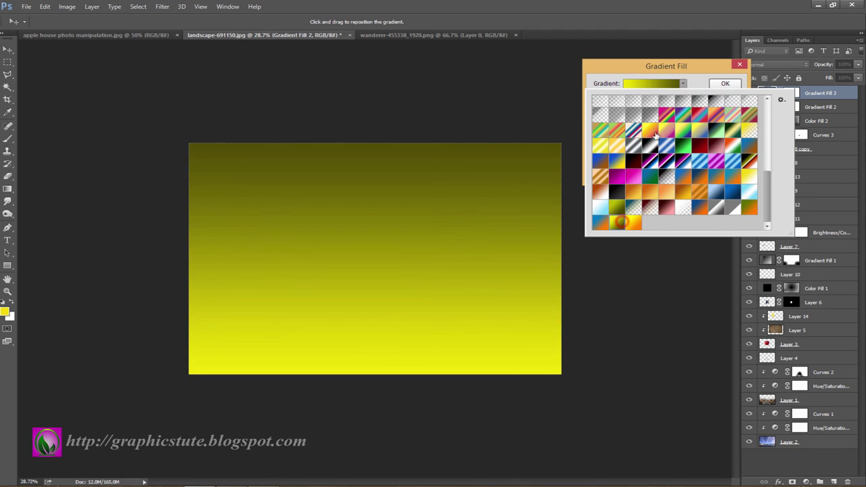
click(704, 85)
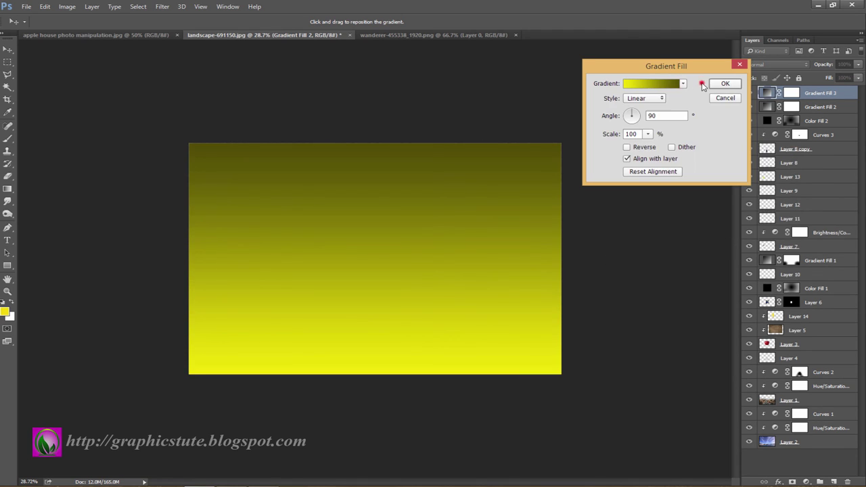
In the Gradient Editor, keep the left stop bright yellow and delete the 89% opacity stop.
click(654, 83)
click(621, 318)
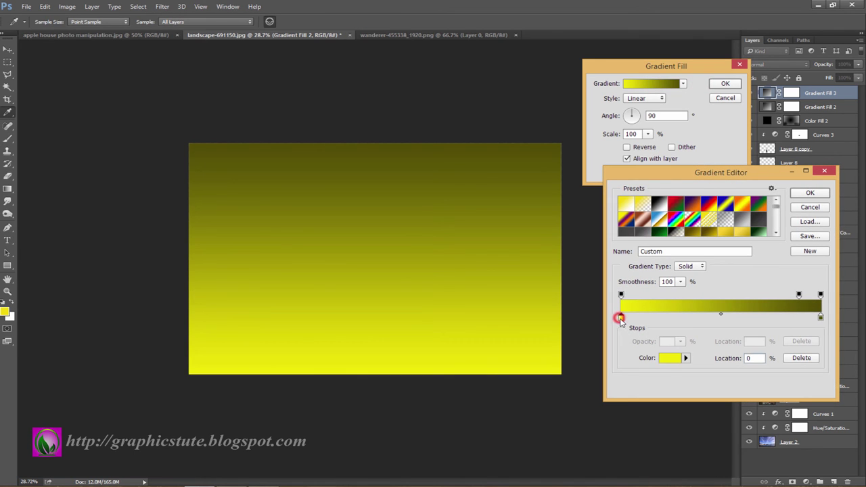
click(669, 359)
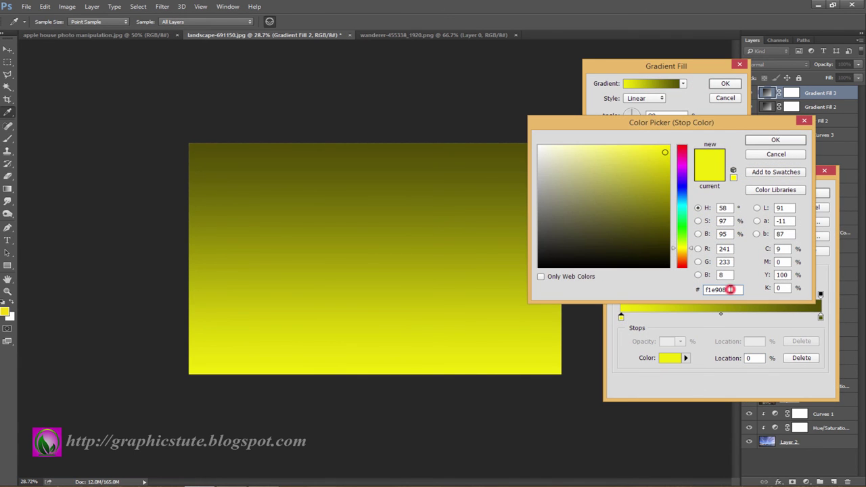
click(772, 139)
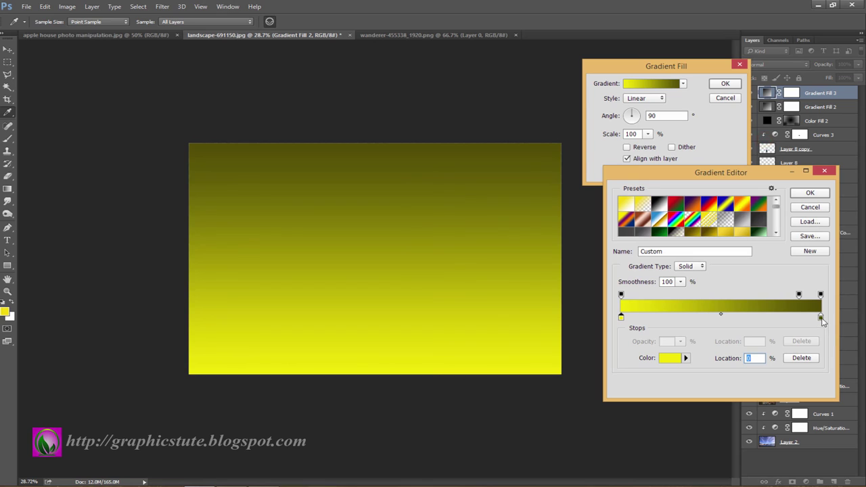
click(799, 295)
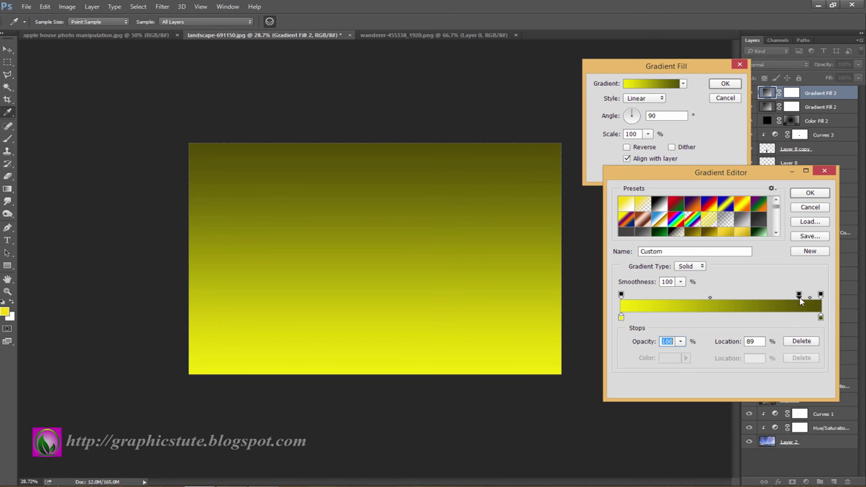
click(802, 341)
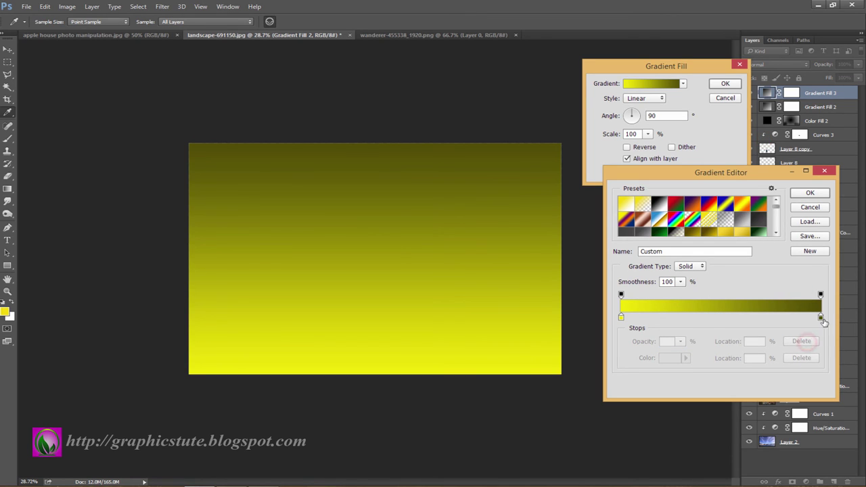
Keep the right stop dark olive and commit the Gradient Fill 3 layer.
click(821, 319)
click(671, 358)
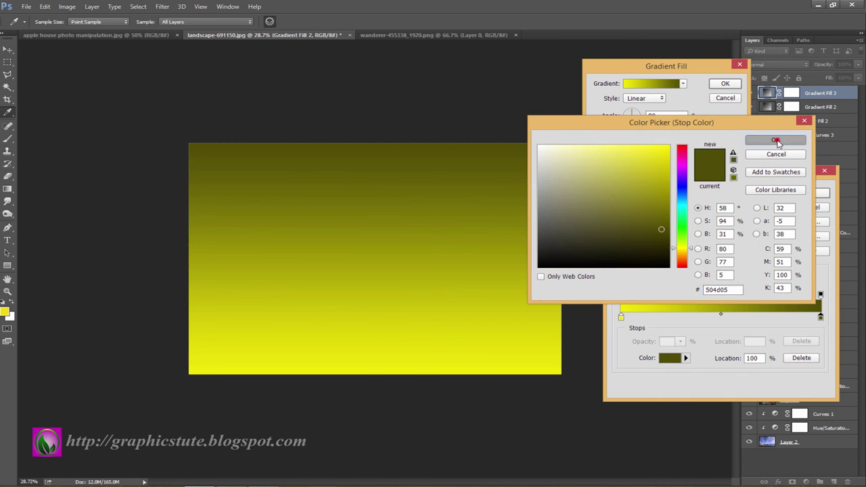
click(776, 139)
click(811, 193)
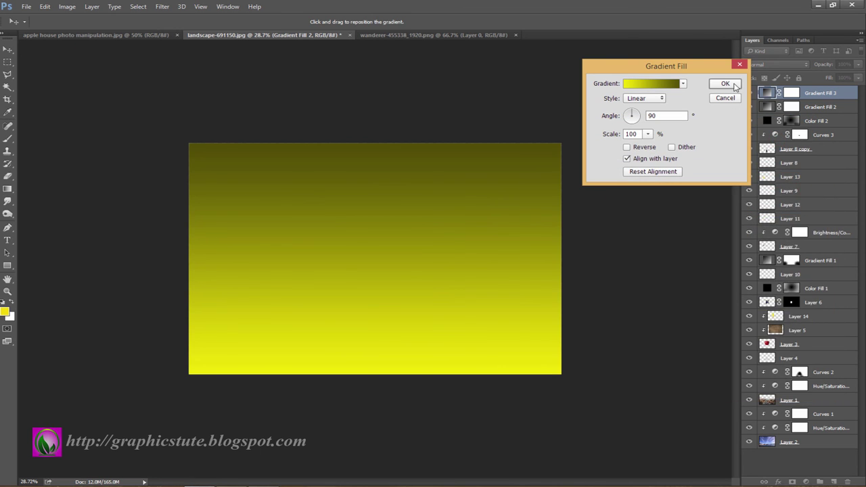
click(725, 83)
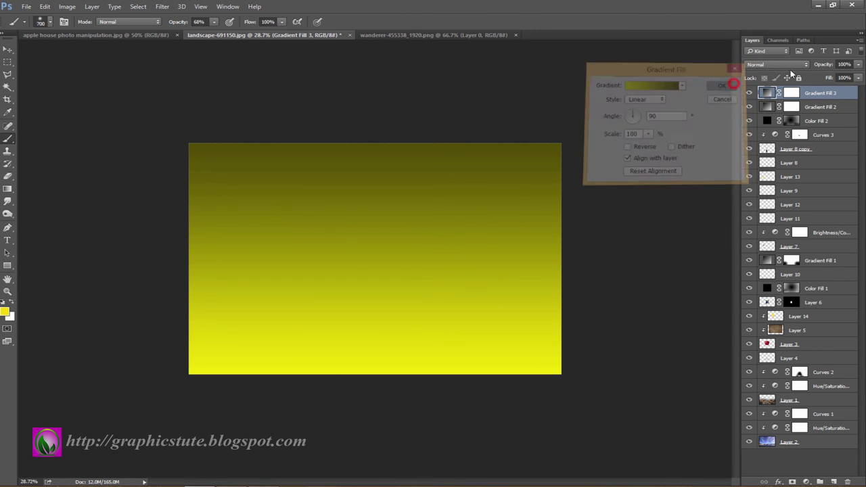
click(779, 65)
Blend Gradient Fill 3 in Soft Light and darken its olive end colour slightly.
click(758, 165)
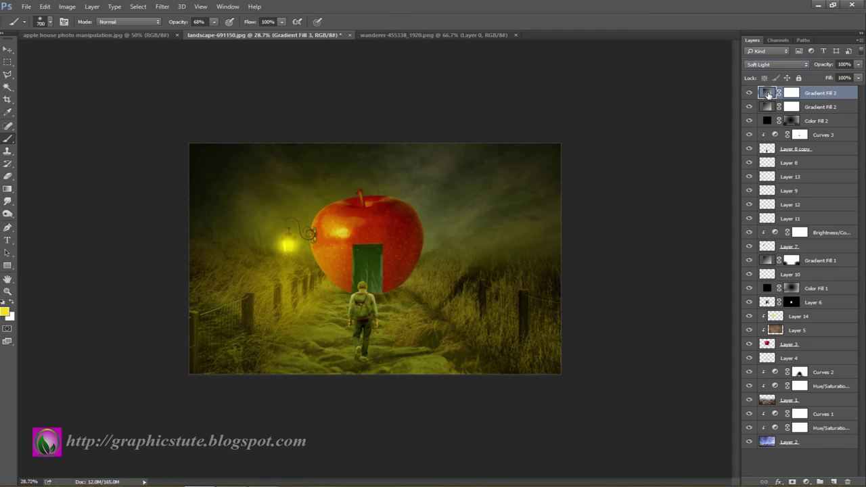
double_click(768, 95)
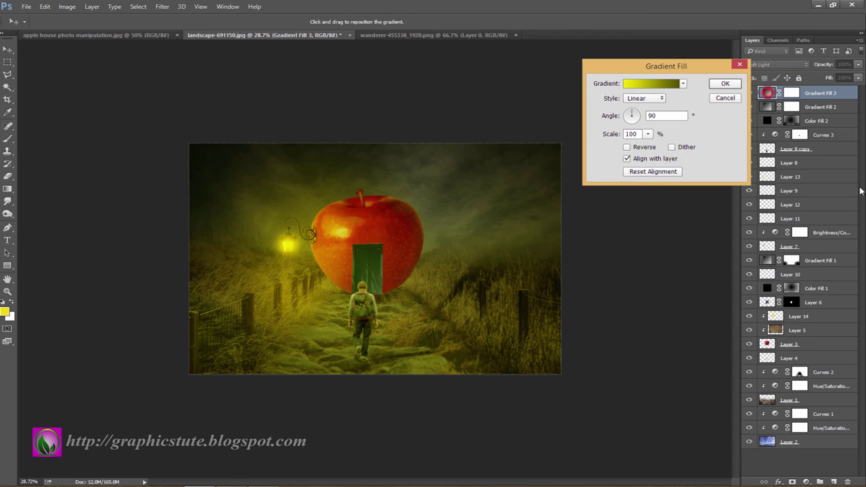
click(667, 84)
click(821, 317)
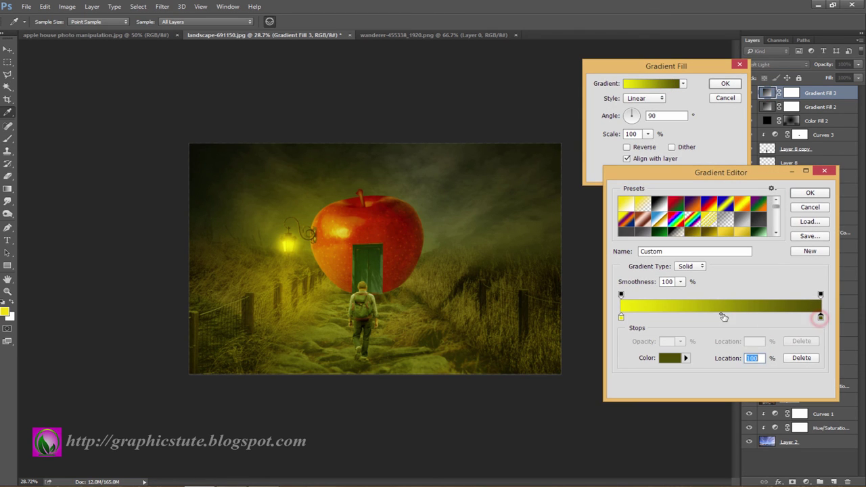
click(672, 361)
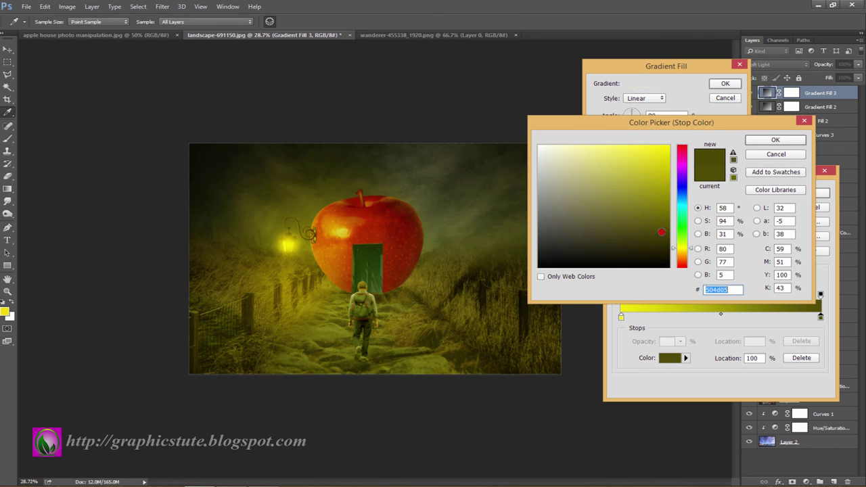
drag(663, 236, 662, 237)
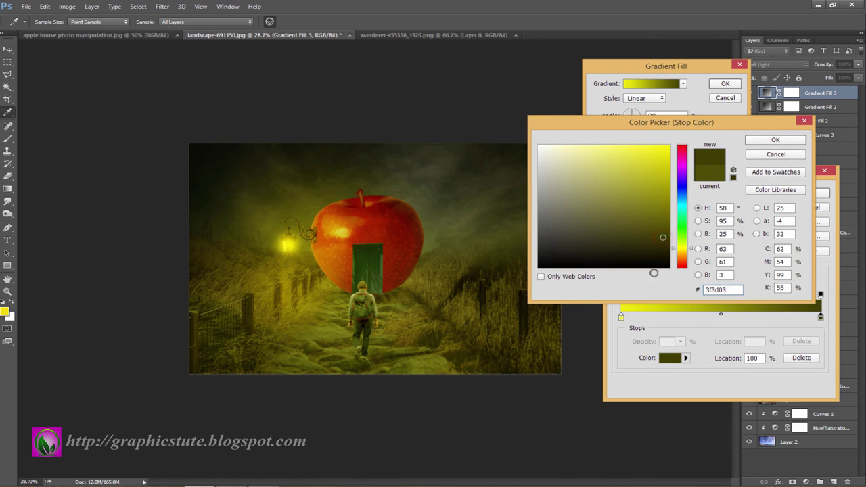
click(776, 140)
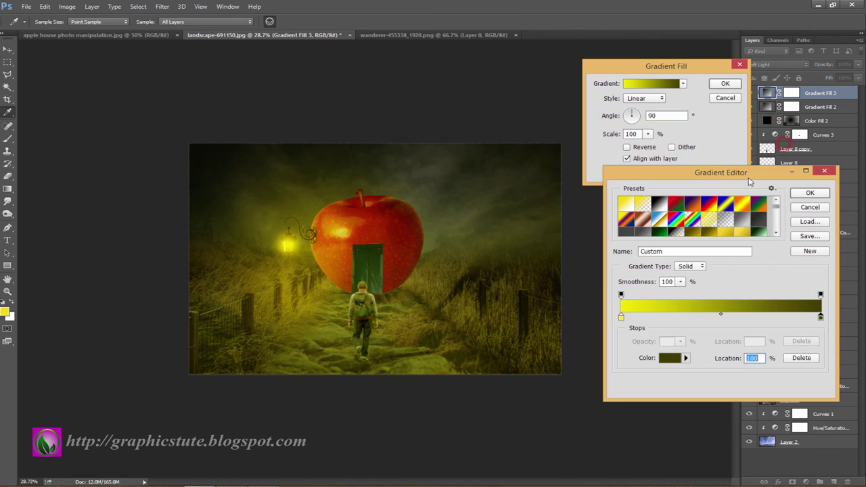
click(804, 196)
Make the gradient radial at 120% scale, centred left toward the lamp.
click(643, 98)
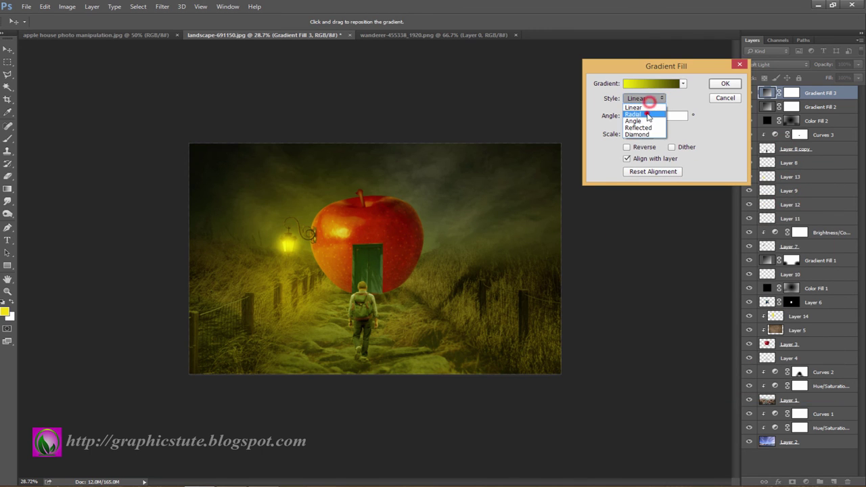
click(640, 107)
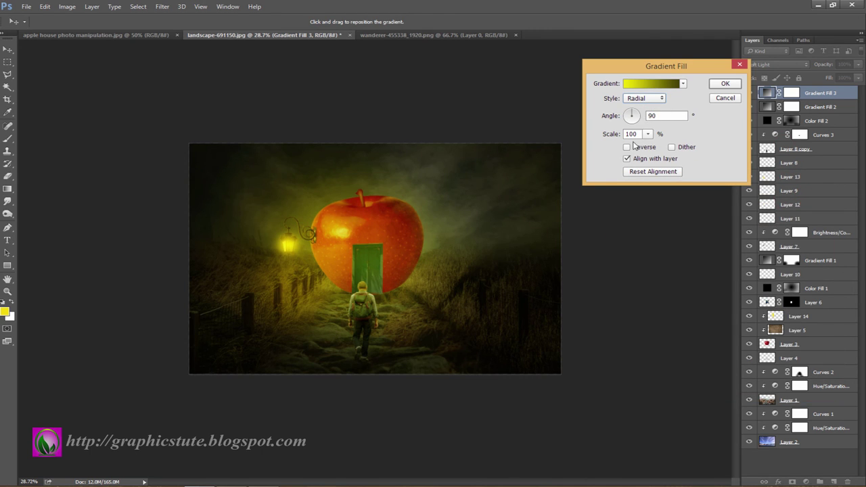
drag(649, 137, 649, 149)
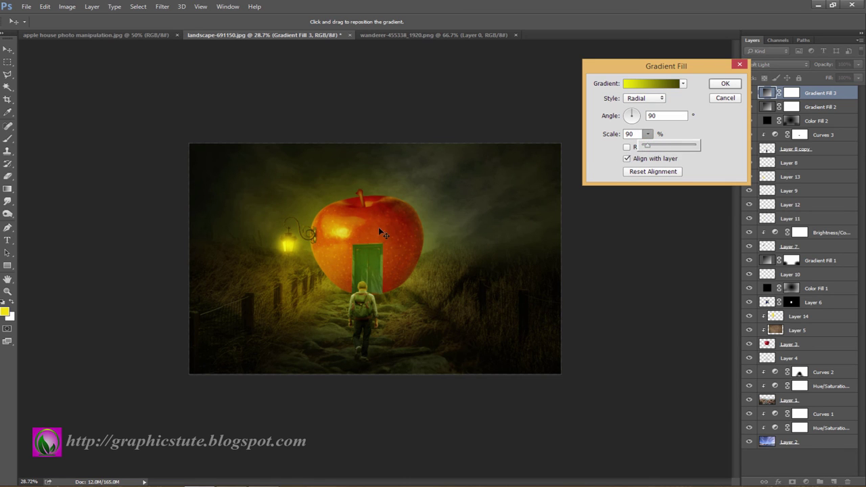
drag(379, 229, 329, 227)
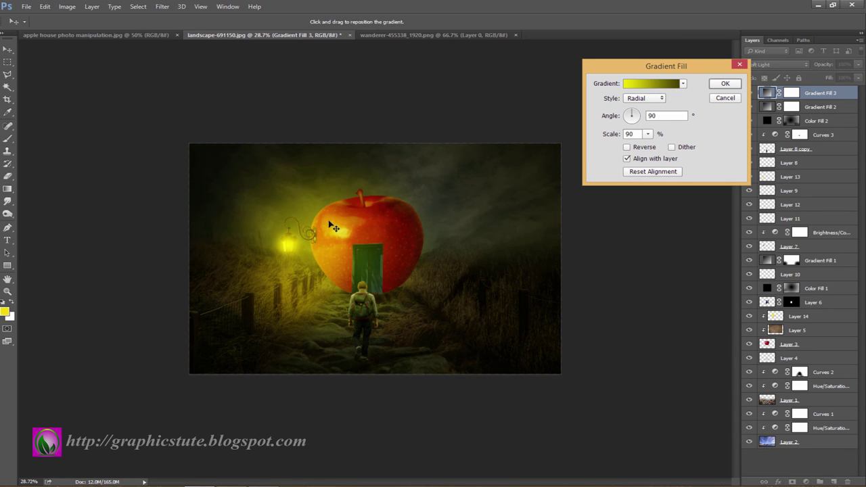
drag(648, 137, 649, 146)
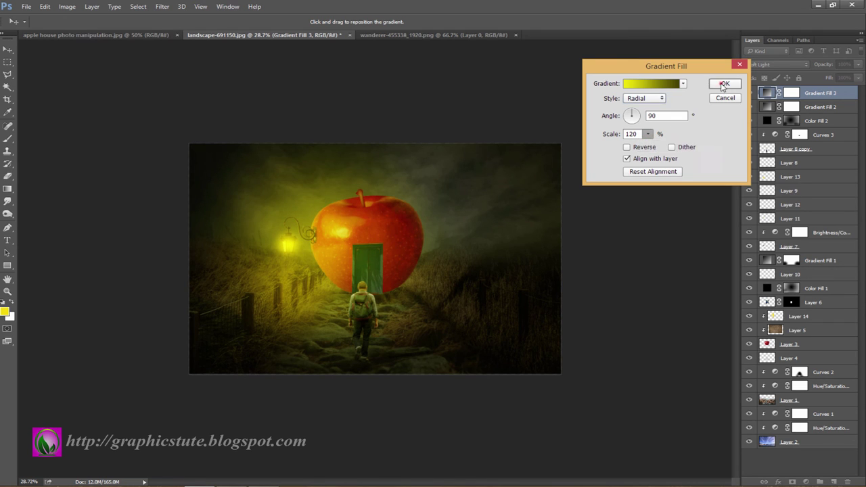
click(721, 83)
click(826, 94)
Drop Gradient Fill 3 to 65%, then 50% opacity, toggling it off and on to compare.
click(817, 66)
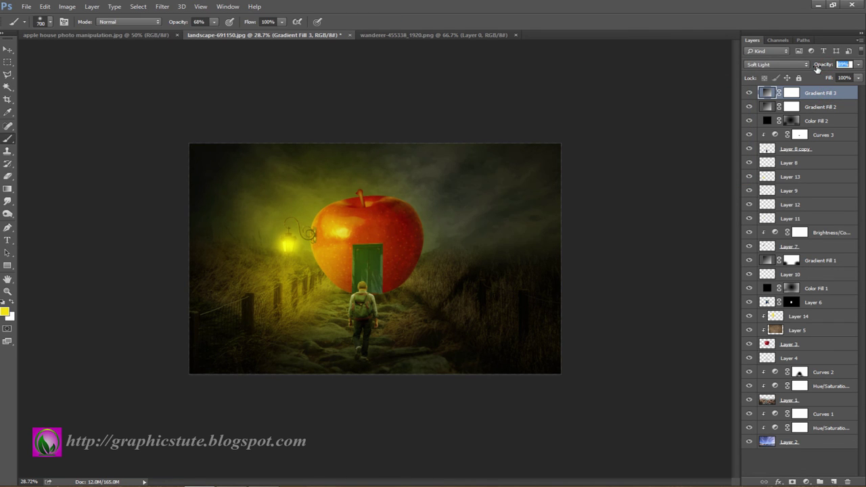
click(767, 96)
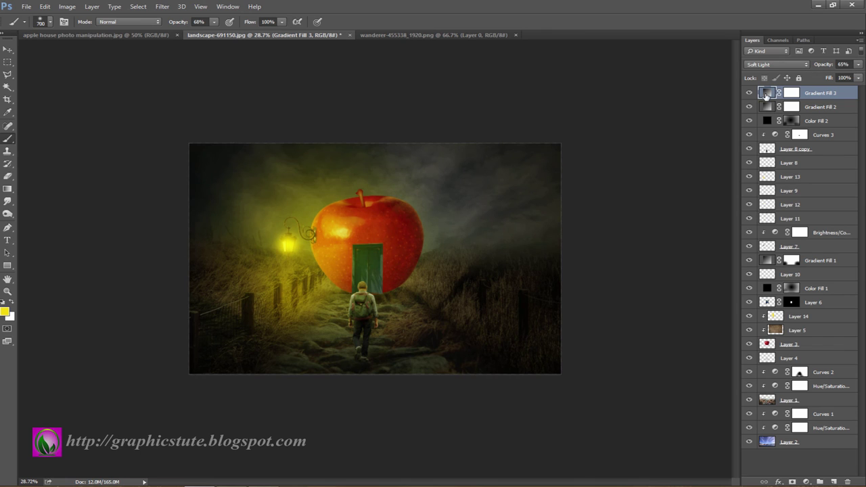
click(750, 94)
click(750, 93)
click(750, 93)
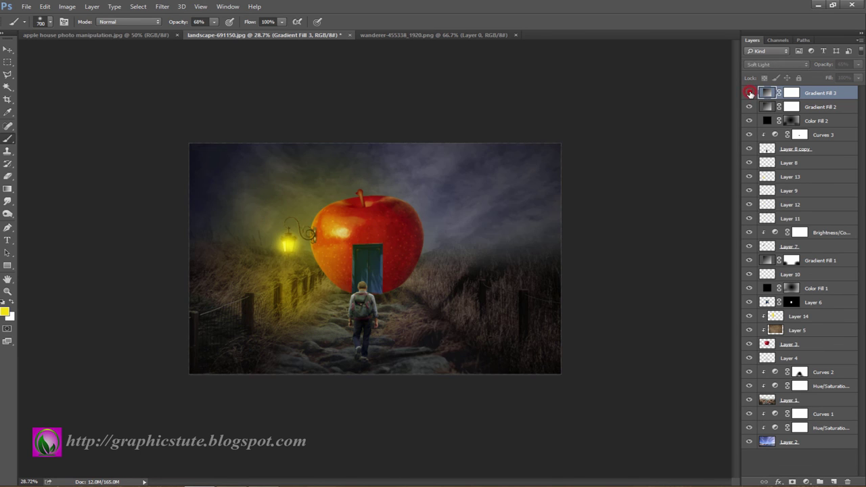
click(750, 93)
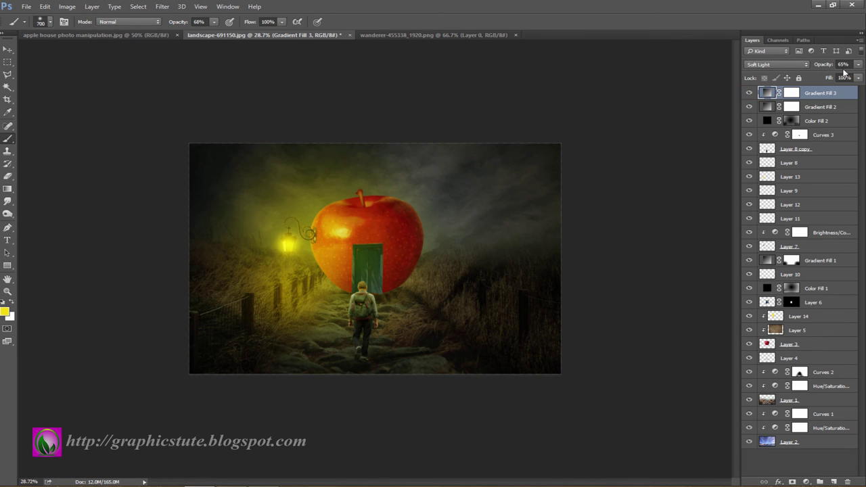
drag(824, 65, 815, 68)
click(749, 93)
click(749, 92)
key(z)
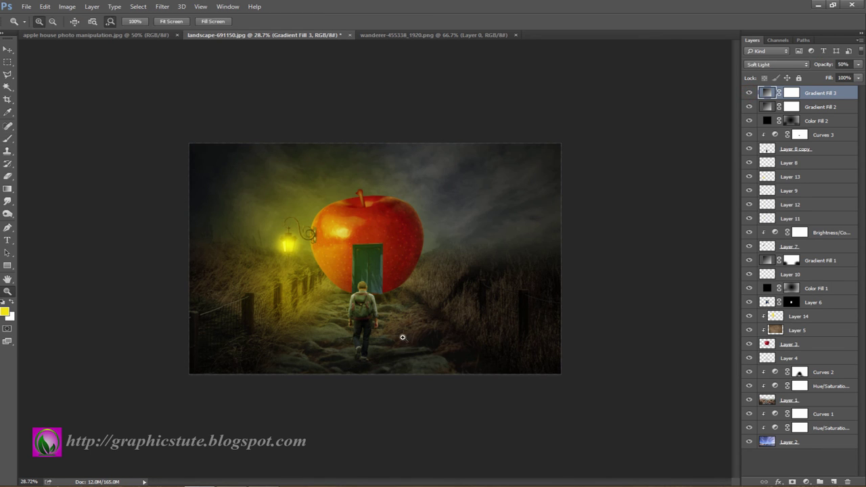
drag(400, 337, 400, 316)
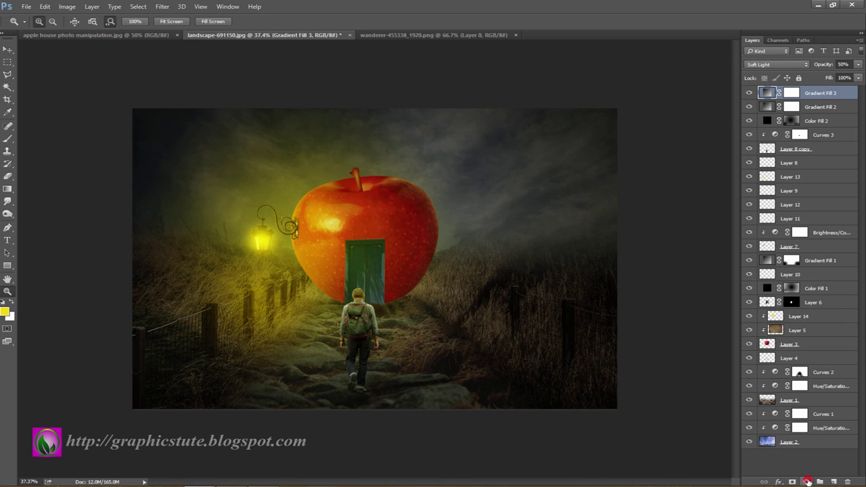
Add Color Balance 1, shifting midtones to red +9 and yellow -9.
click(806, 482)
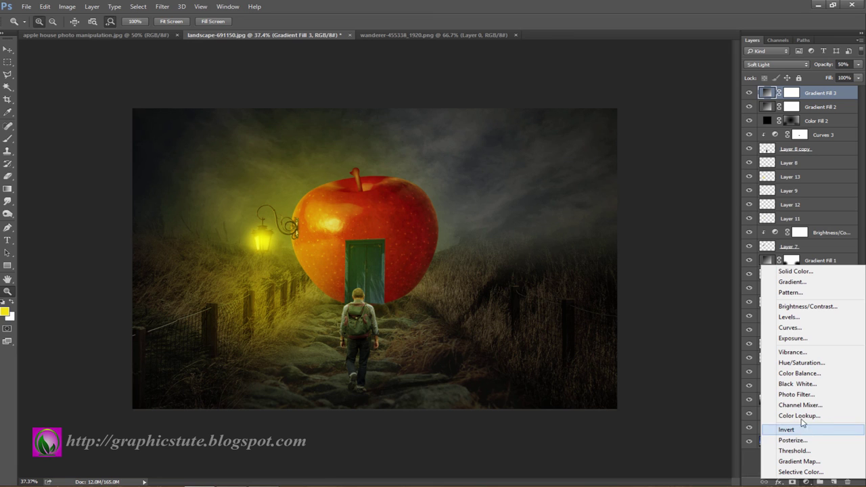
click(807, 374)
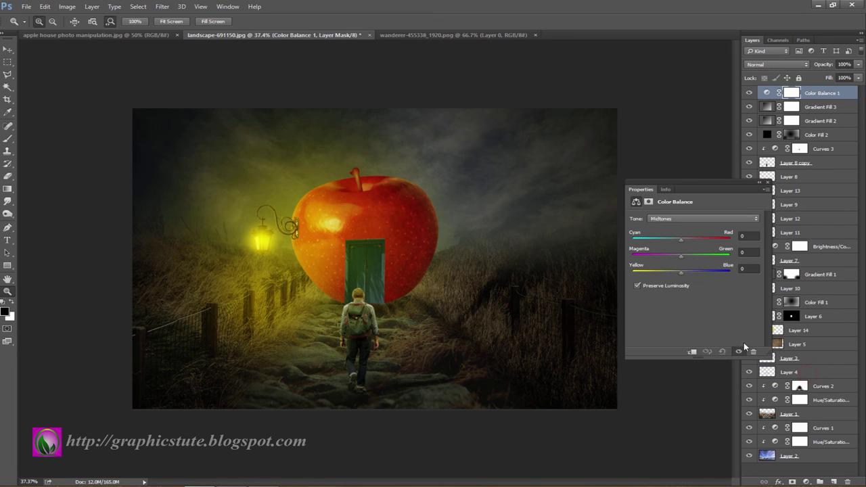
drag(682, 272, 681, 272)
drag(678, 268, 676, 268)
click(768, 183)
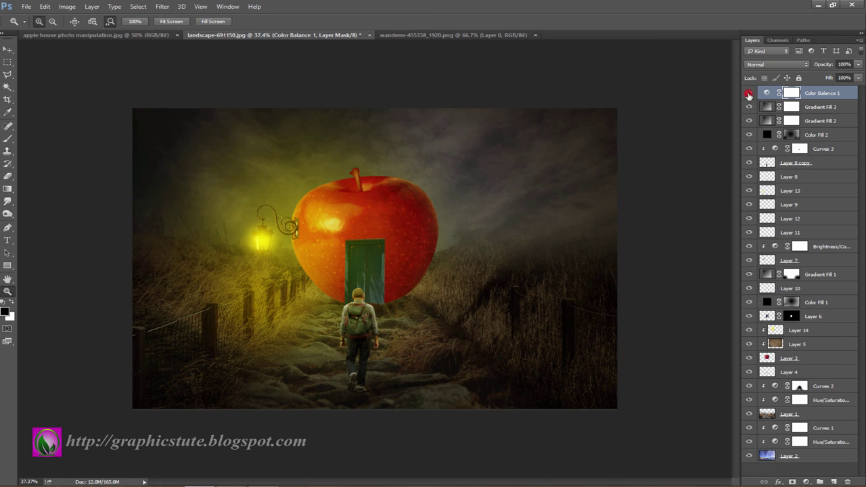
Compare the scene with Color Balance hidden, then add empty Layer 15 on top.
click(749, 95)
click(749, 95)
click(749, 95)
click(748, 95)
click(835, 482)
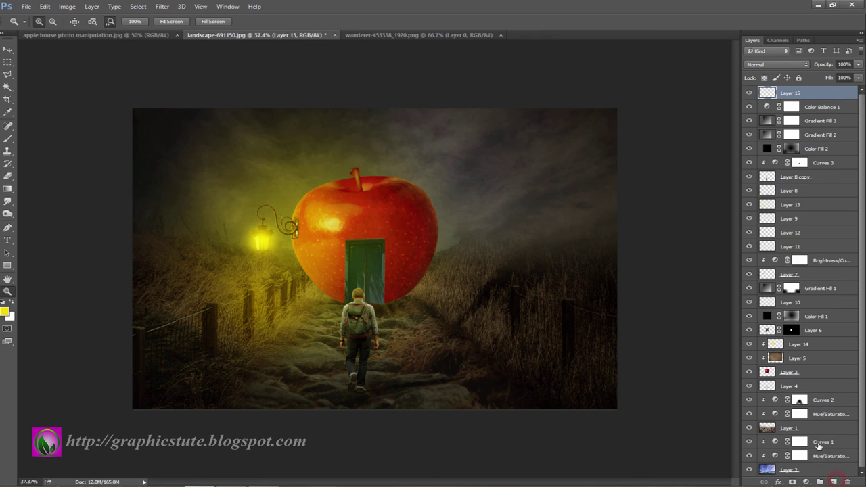
Merge all visible layers into Layer 15 with Ctrl+Shift+Alt+E and start the Camera Raw Filter.
key(ctrl+shift+alt+e)
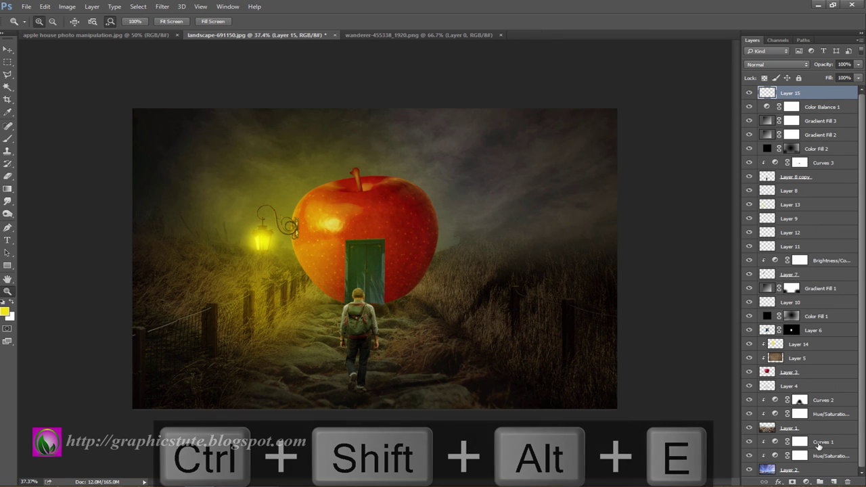
click(162, 6)
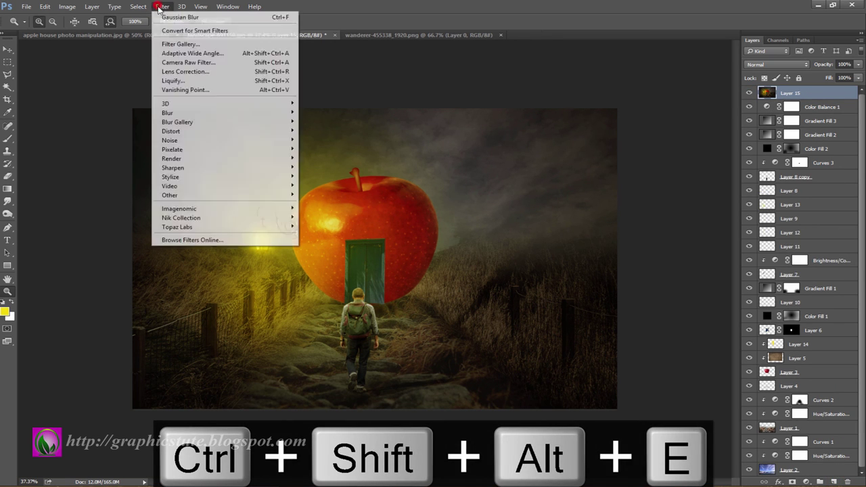
click(186, 62)
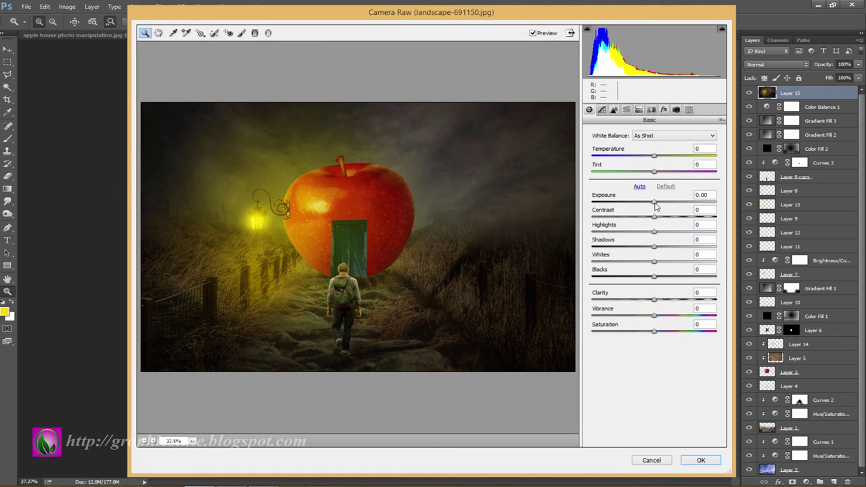
Apply Exposure -0.25, Shadows -21, Clarity +18, Temperature +11 and Vibrance +8 in Camera Raw.
drag(654, 202, 665, 231)
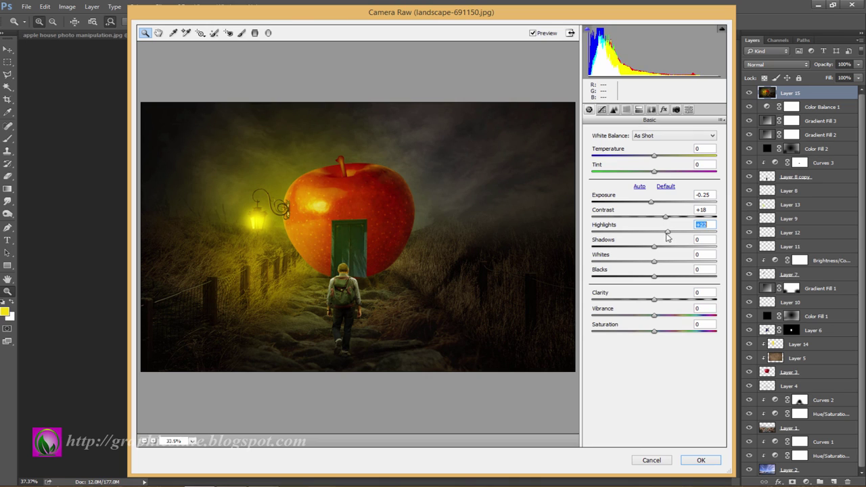
mouse_move(654, 246)
mouse_down()
mouse_move(641, 246)
mouse_move(663, 264)
mouse_up()
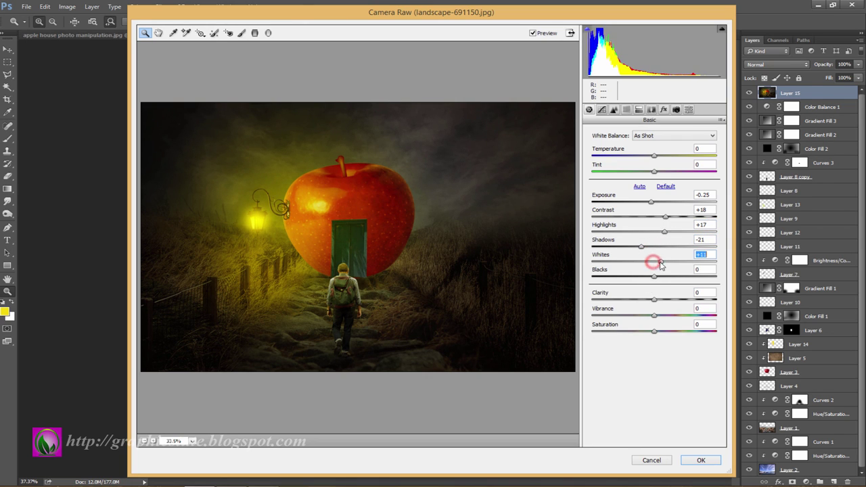
drag(654, 300, 666, 301)
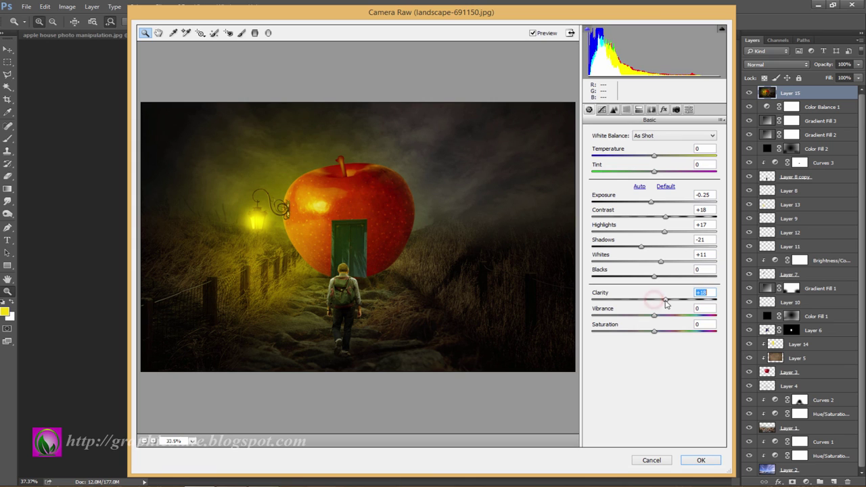
drag(655, 157, 662, 157)
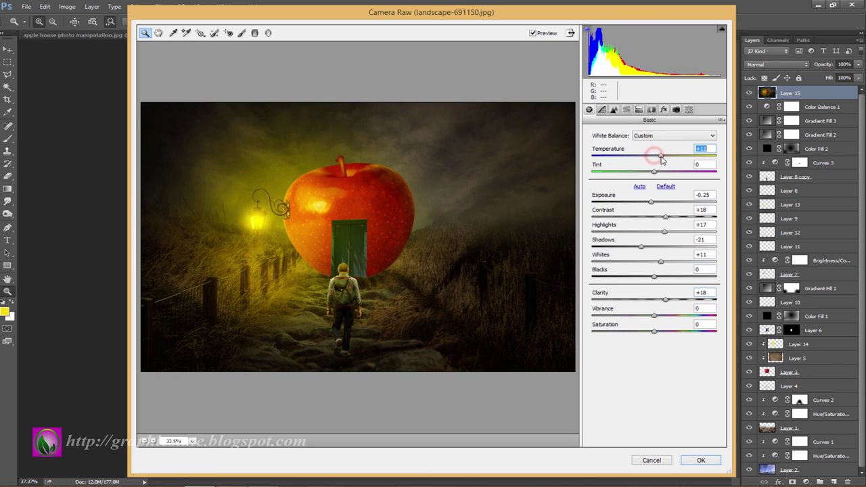
drag(654, 315, 660, 333)
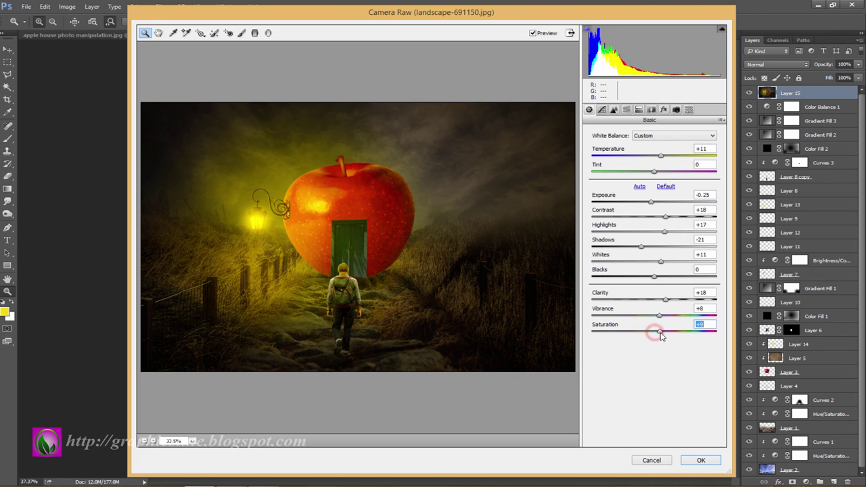
click(533, 34)
click(534, 34)
click(702, 460)
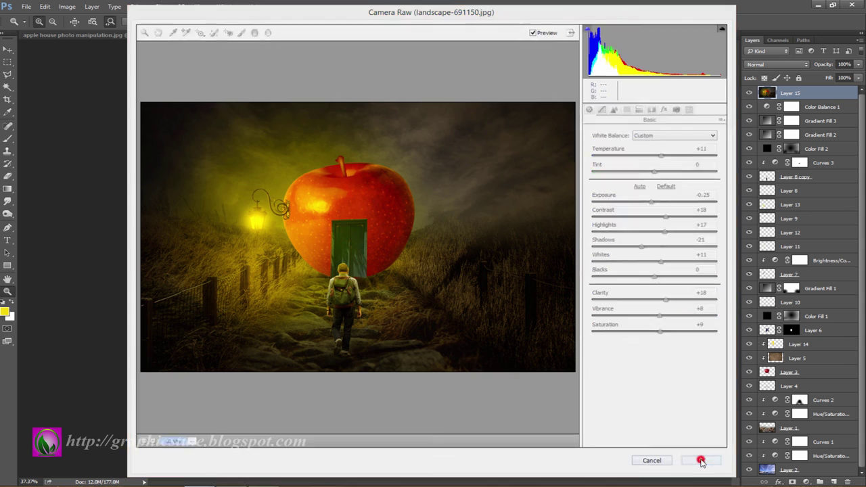
click(749, 93)
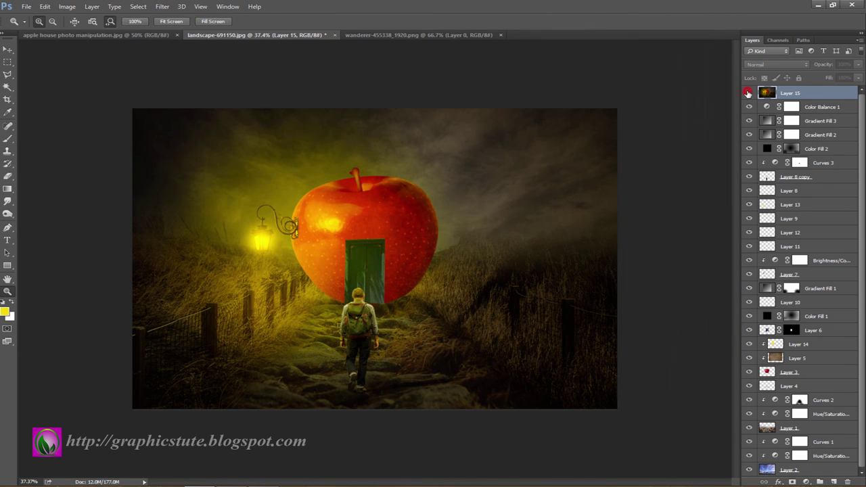
click(749, 92)
click(749, 93)
click(749, 92)
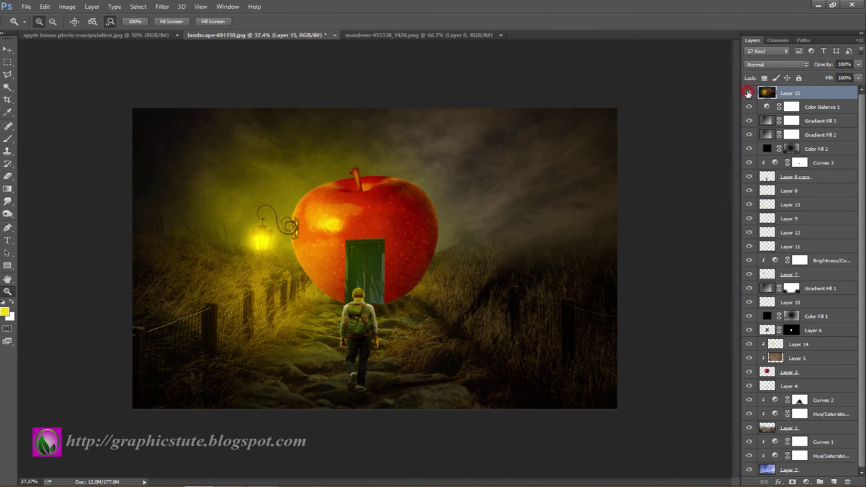
click(13, 295)
scroll(365, 333, down, 5)
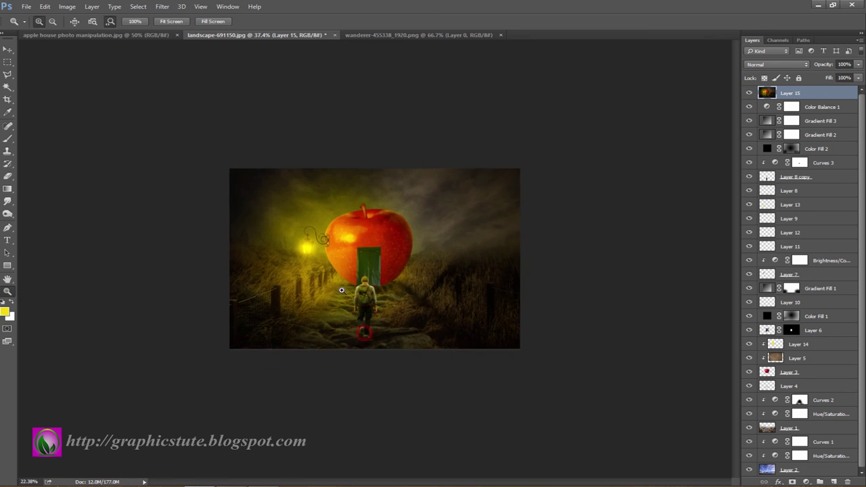
drag(421, 267, 444, 293)
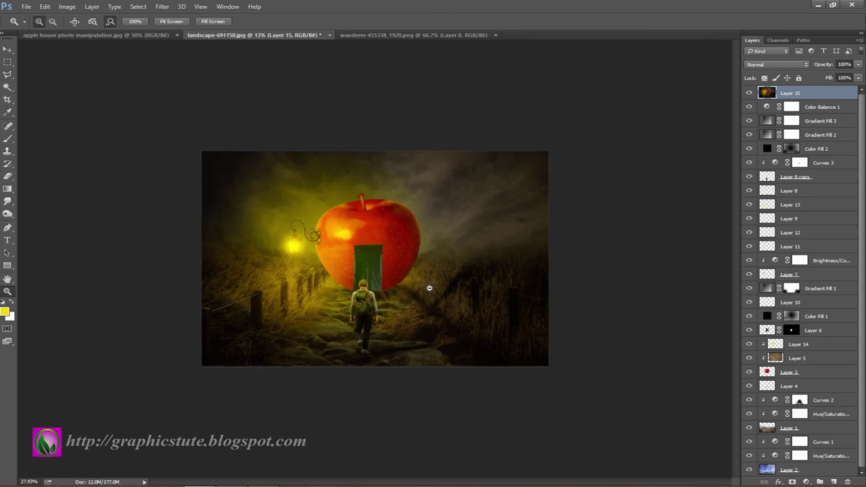
click(127, 35)
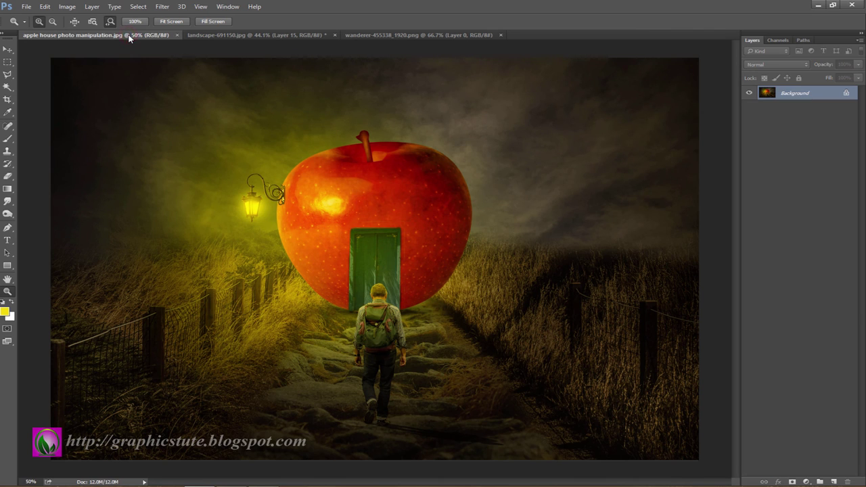
click(217, 36)
drag(457, 278, 453, 273)
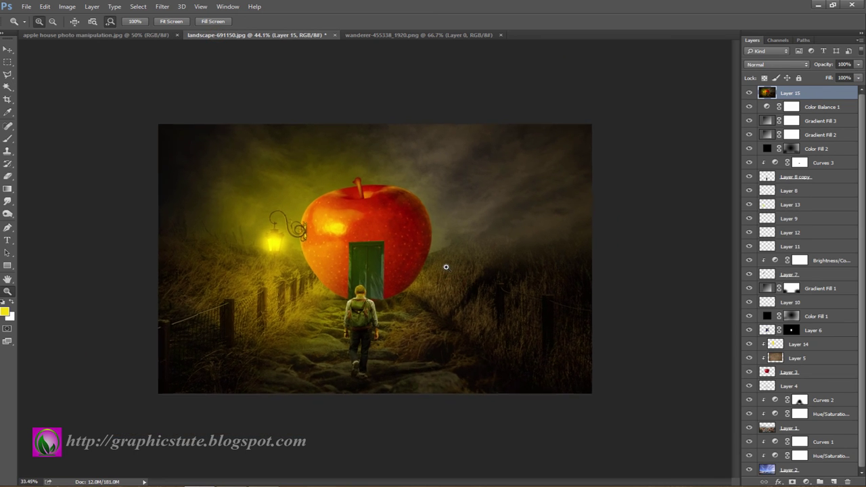